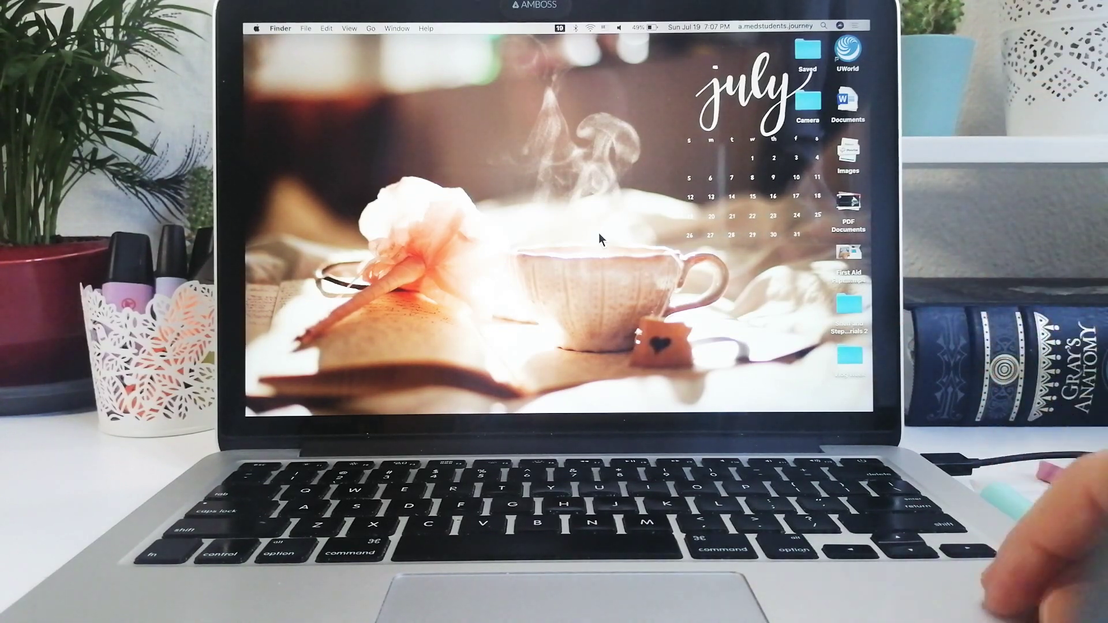
- Bring up the card browser, then close it to return to the M3 deck overview
key(super+Tab)
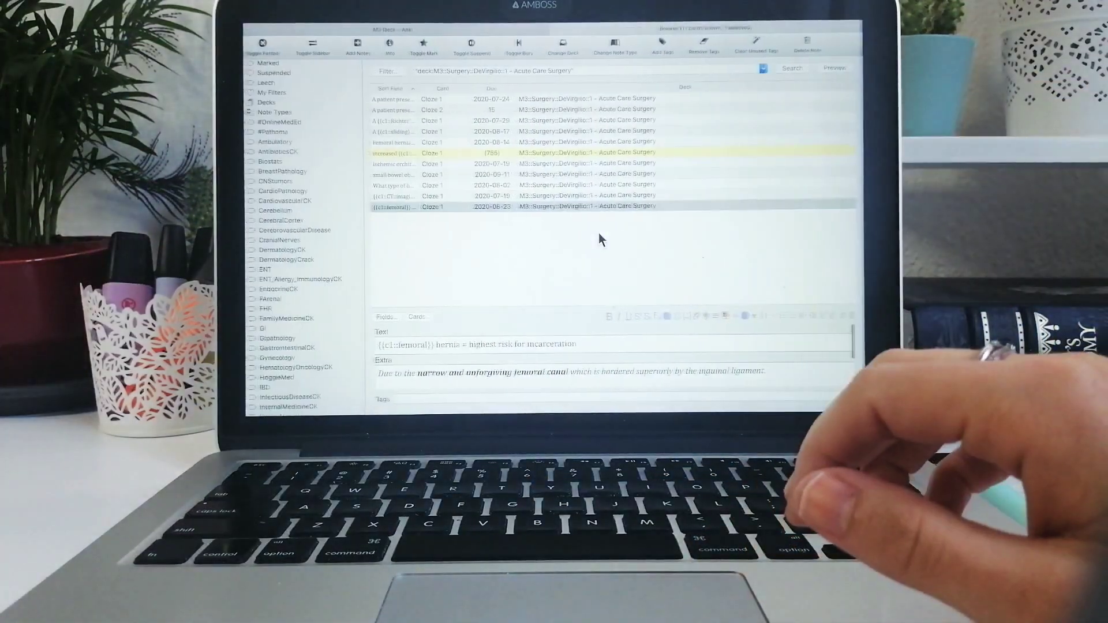
key(super+w)
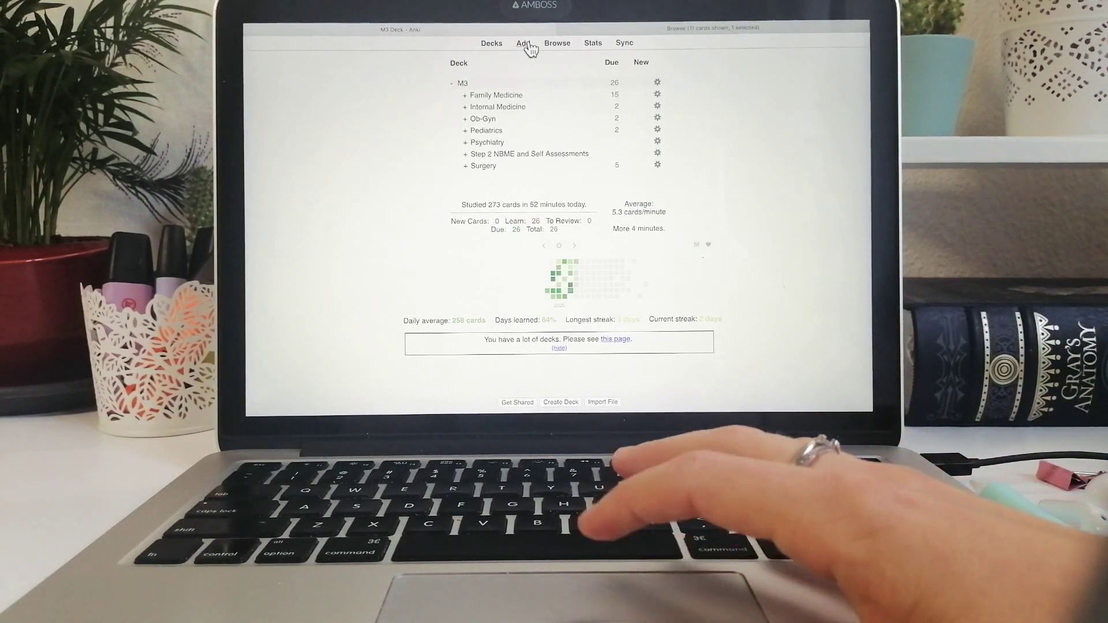
- Start a new note and change its type from Cloze to Basic
click(524, 42)
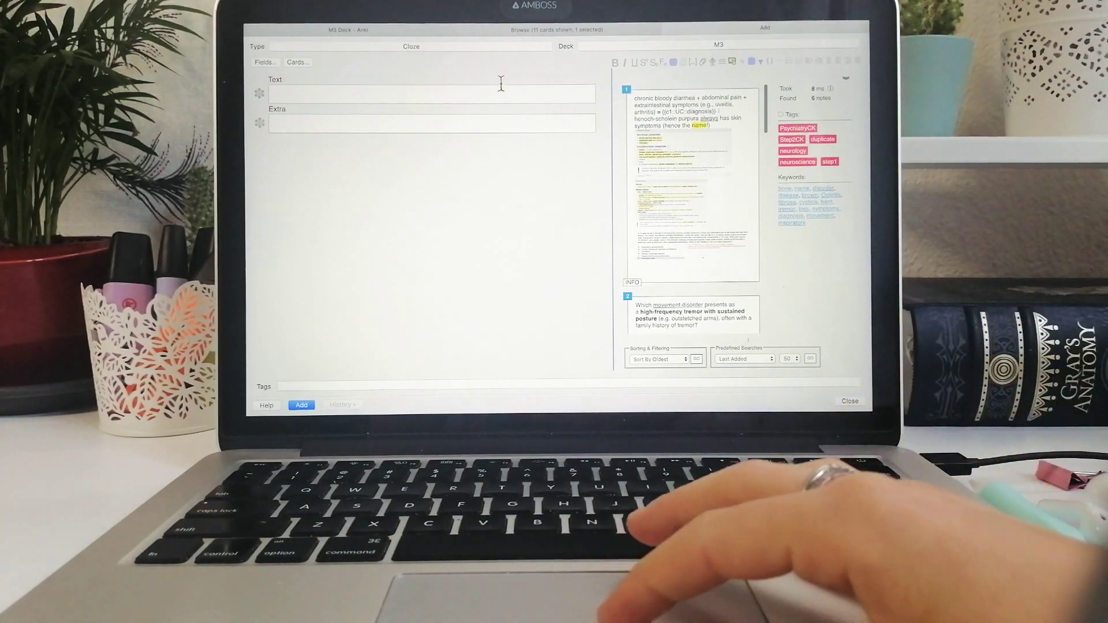
click(493, 45)
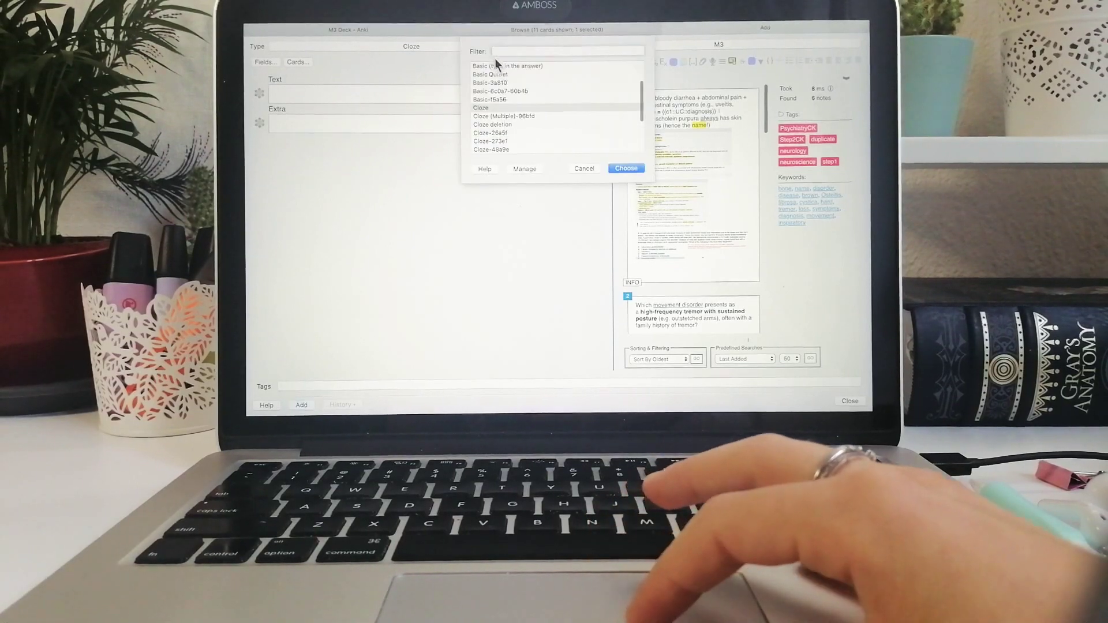
double_click(492, 82)
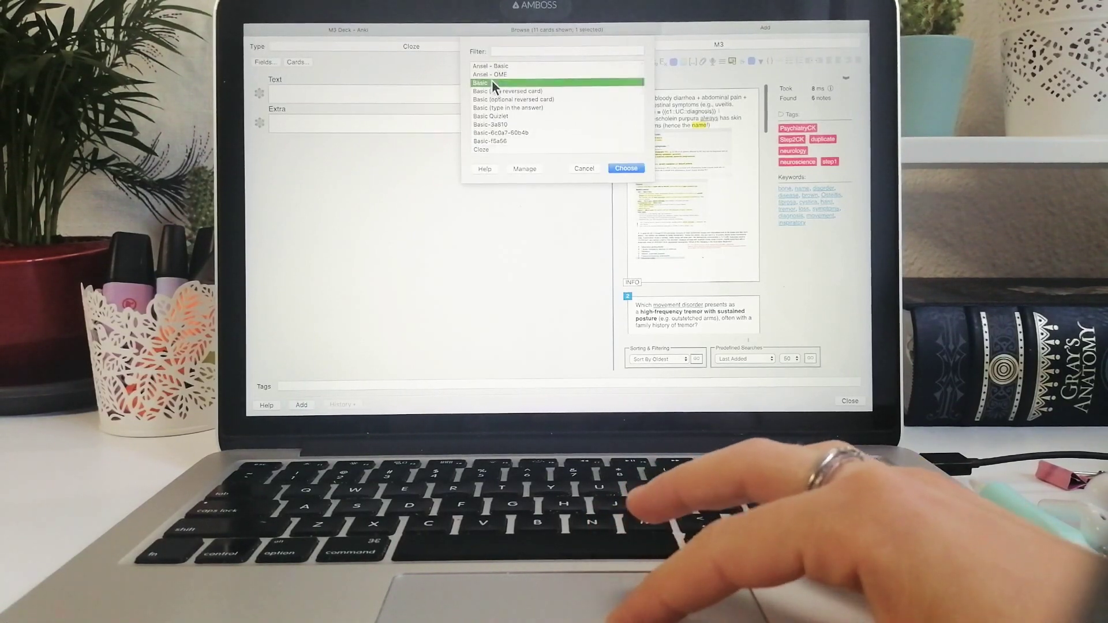
key(alt+super+equal)
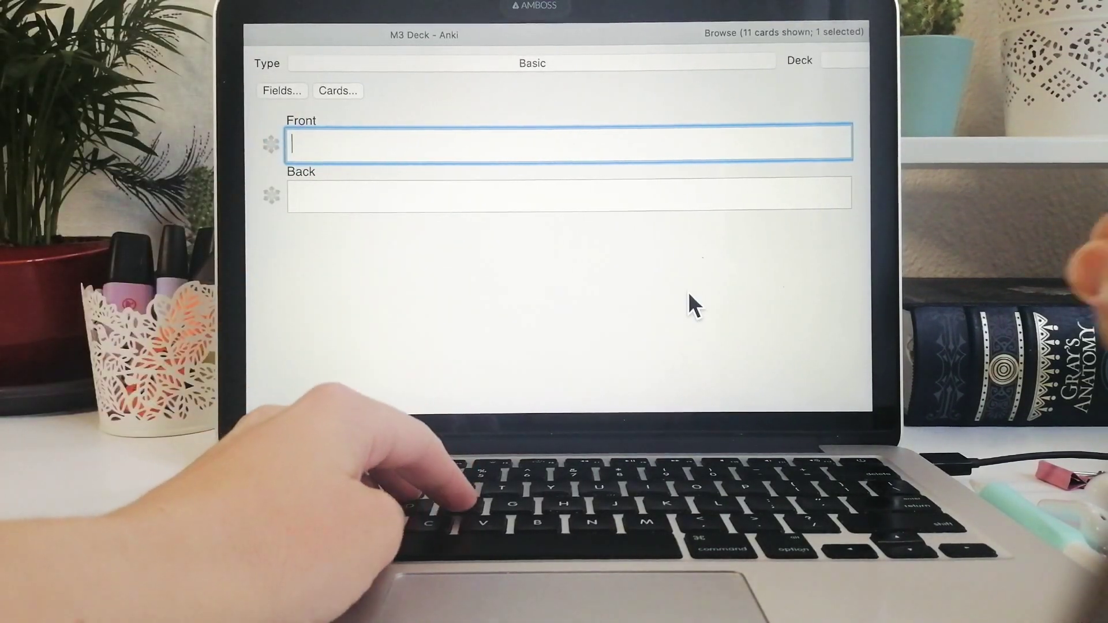
- Switch the new note's type back to Cloze, giving Text and Extra fields
key(super+n)
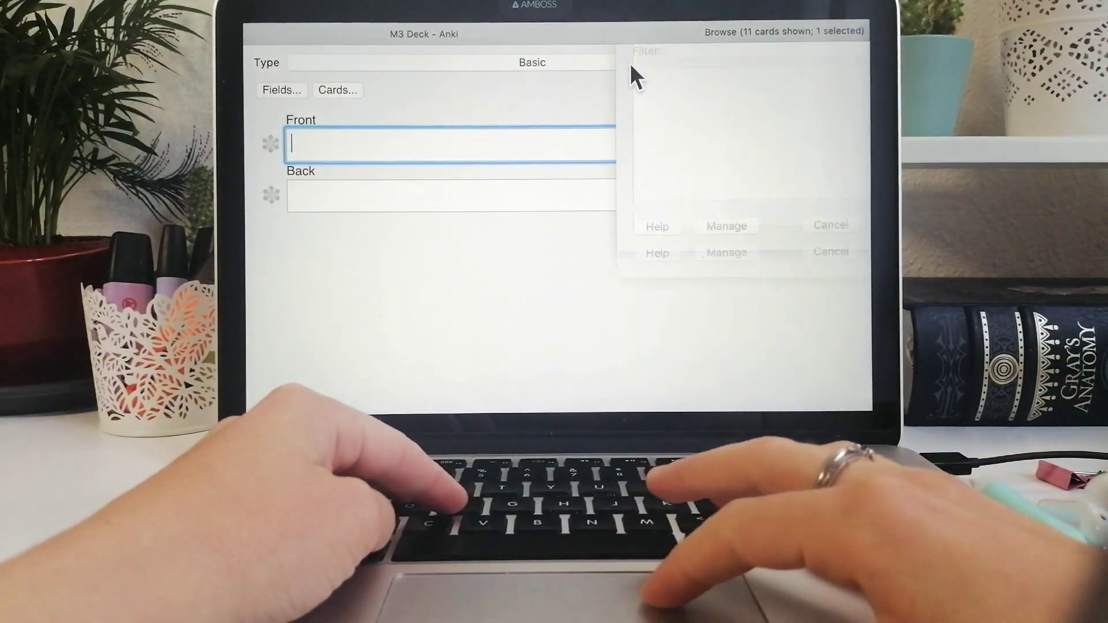
click(667, 236)
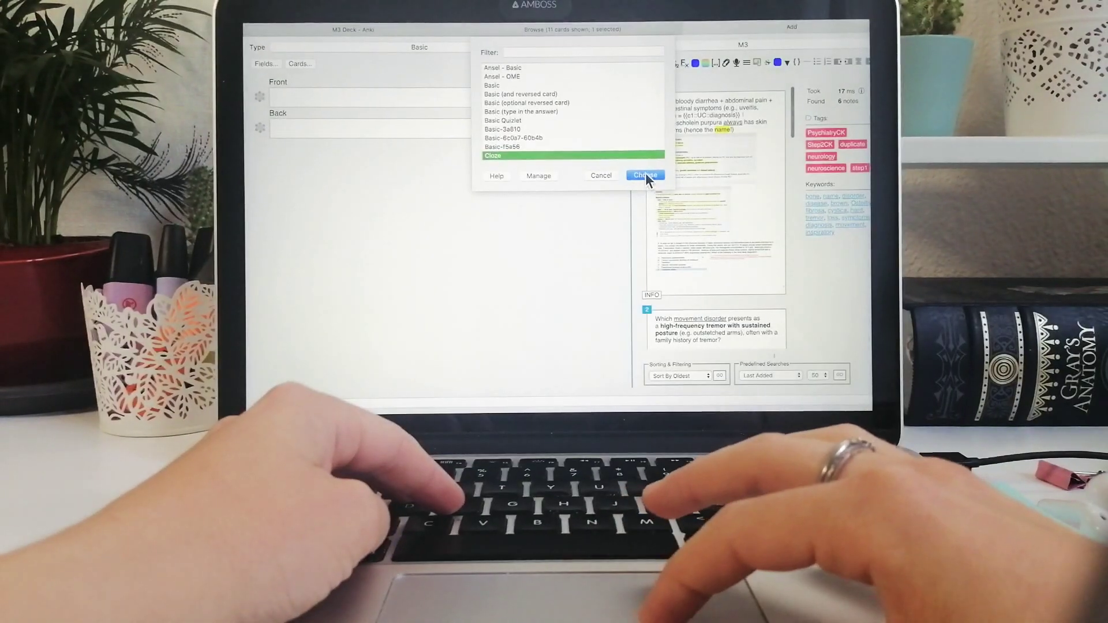
click(644, 174)
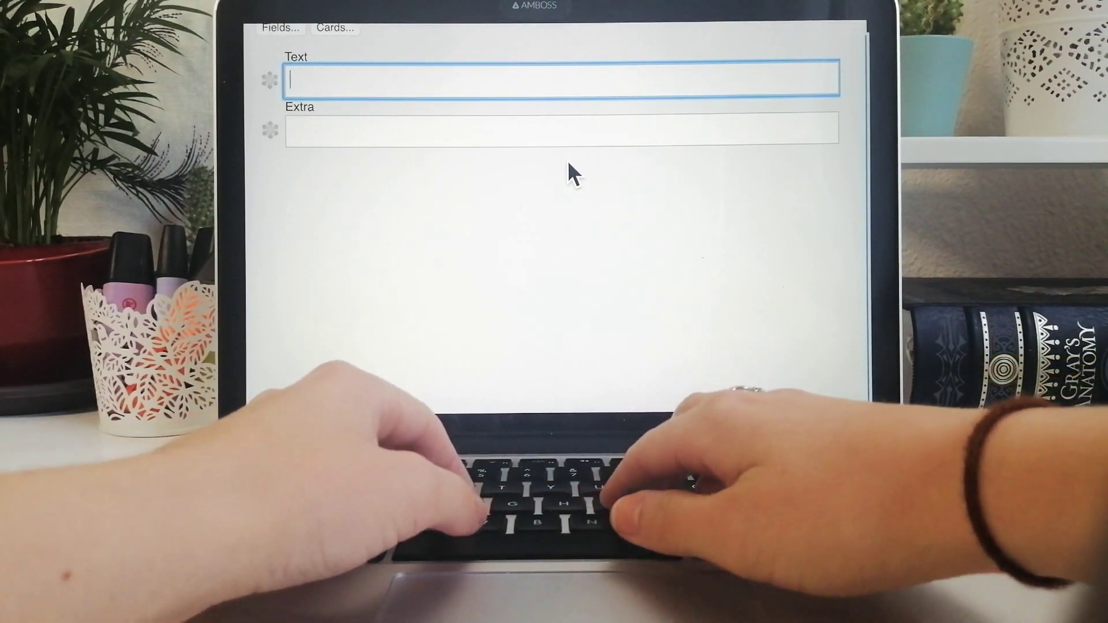
text(N. go)
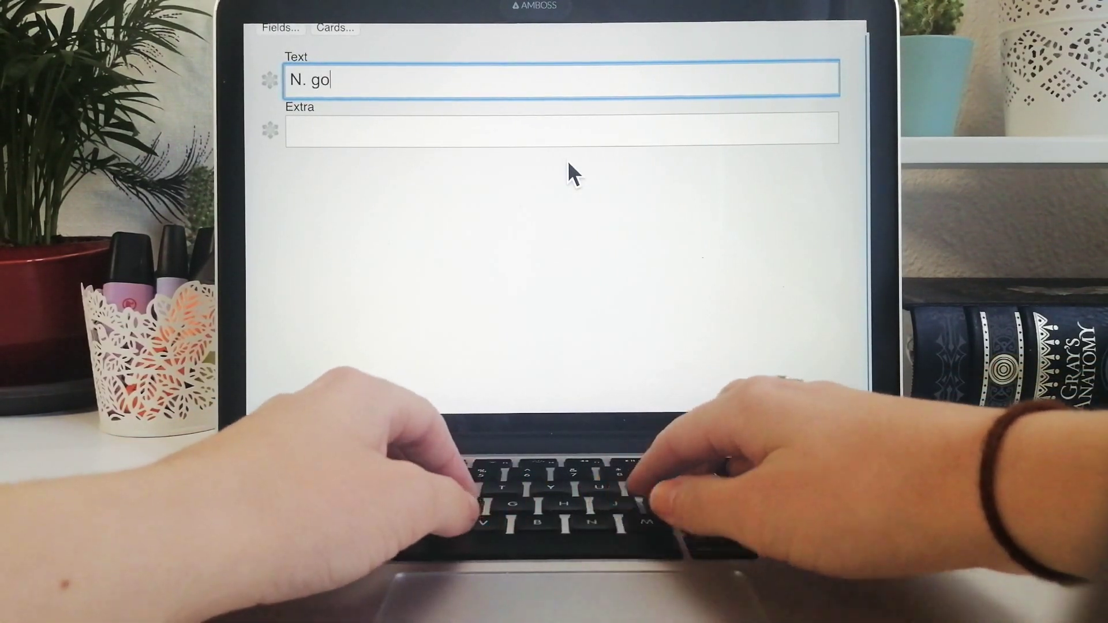
- Type 'N. meningitidis causes meningitis.' and make 'meningitis' cloze c1
key(BackSpace)
key(BackSpace)
text(meningitid)
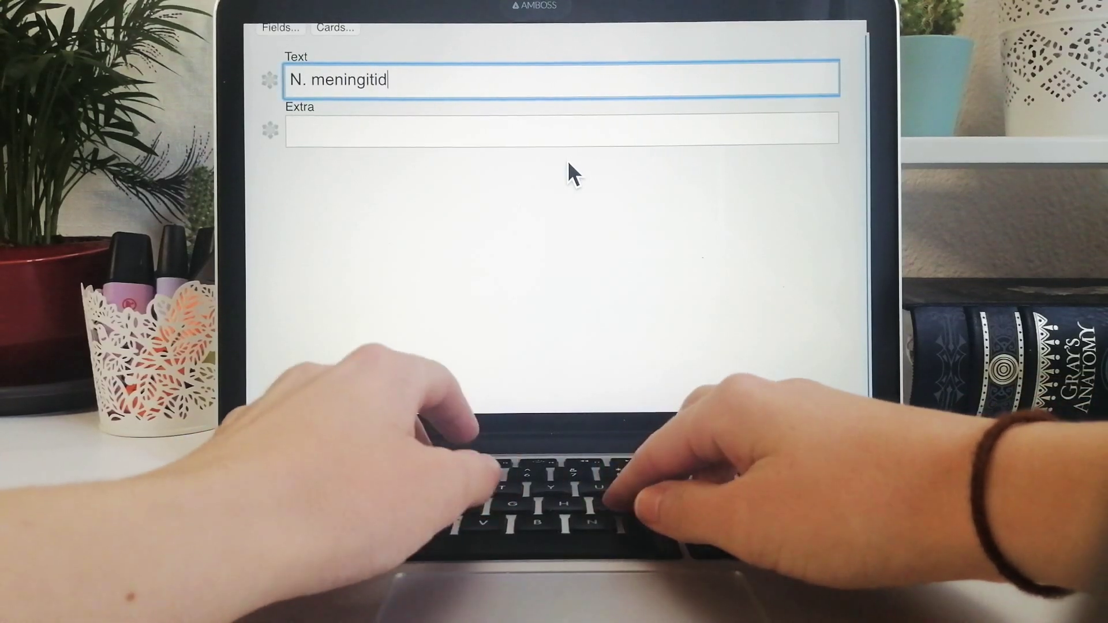
text(is cause)
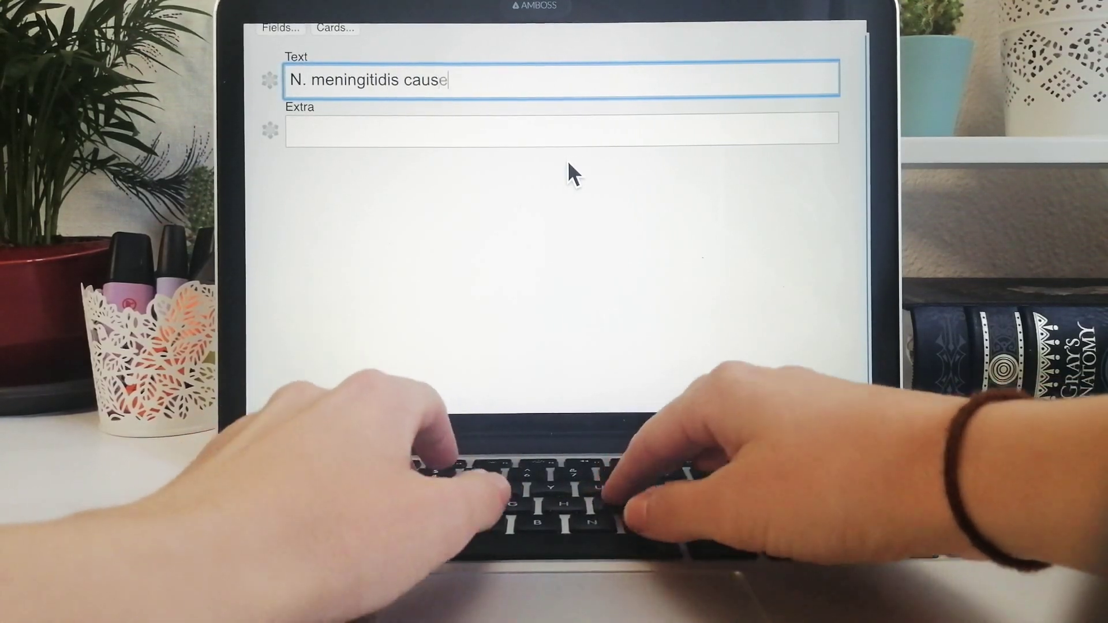
text(s mengitis)
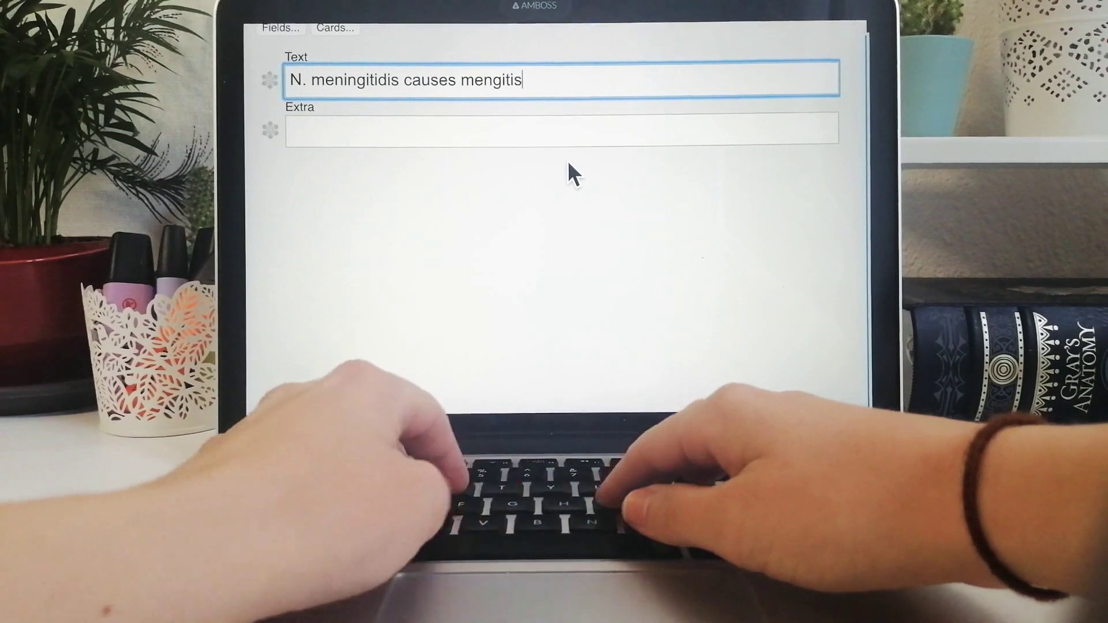
key(BackSpace)
key(BackSpace)
key(BackSpace)
key(BackSpace)
key(BackSpace)
text(i)
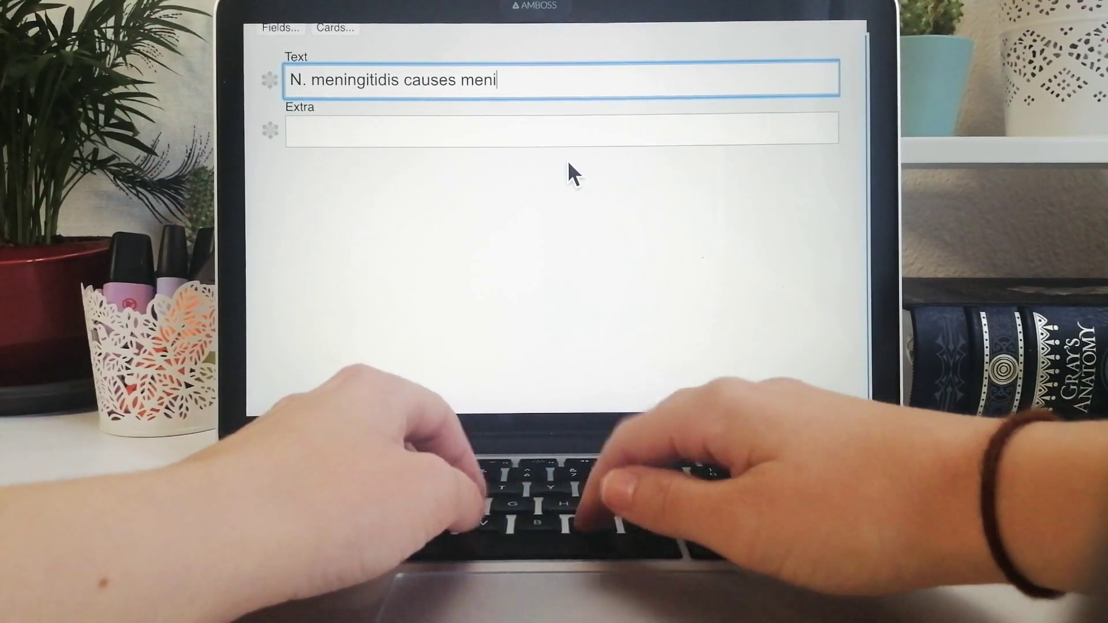
text(ngitis.)
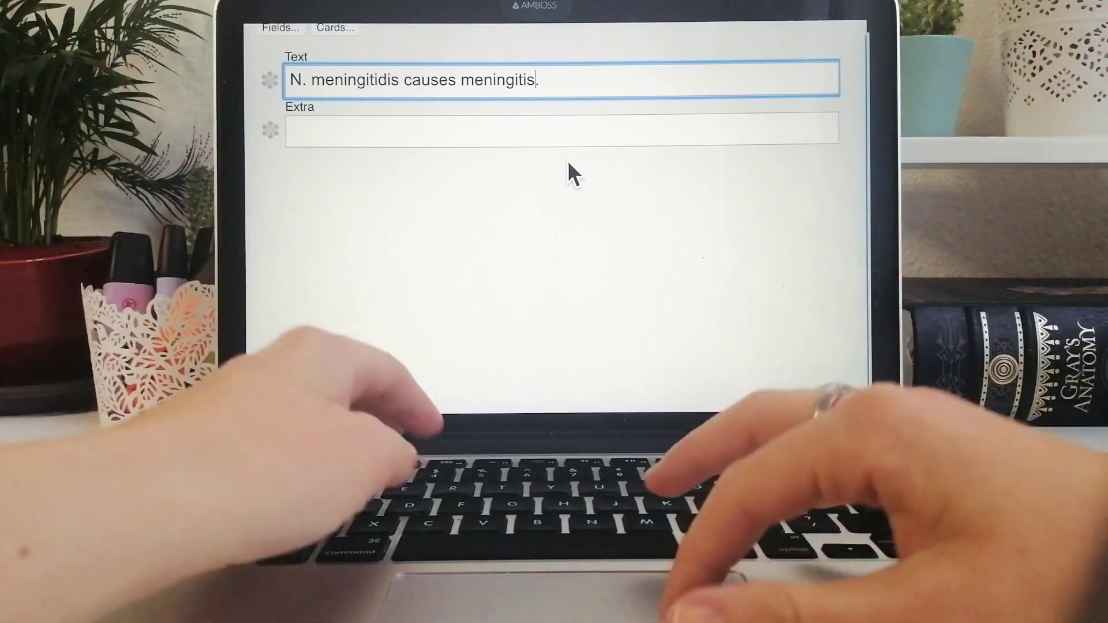
double_click(500, 79)
key(ctrl+shift+c)
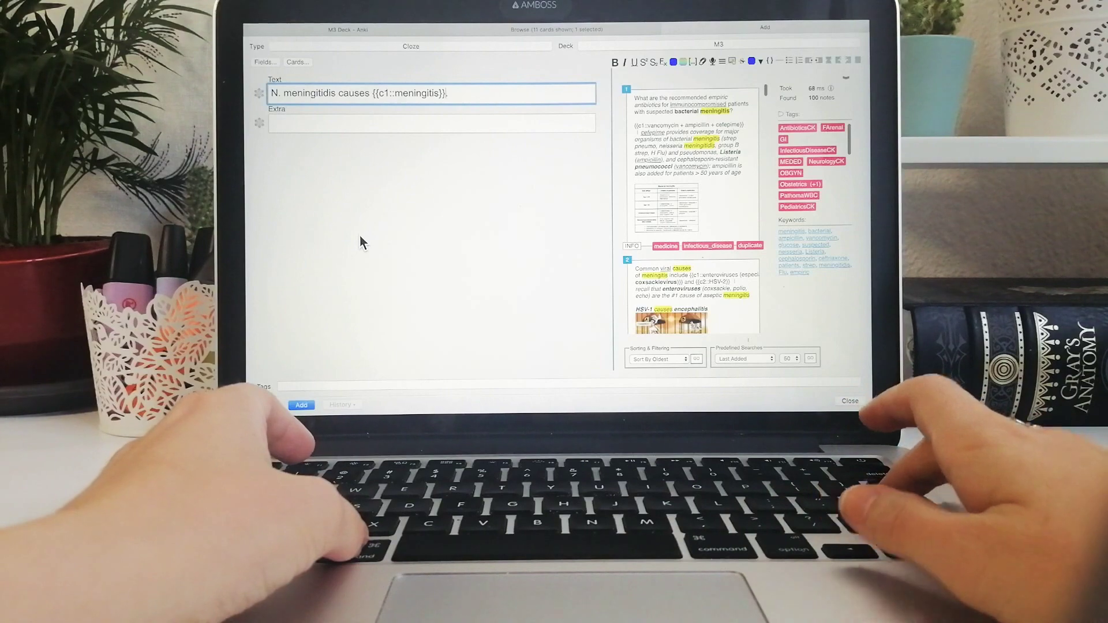
key(ctrl+Return)
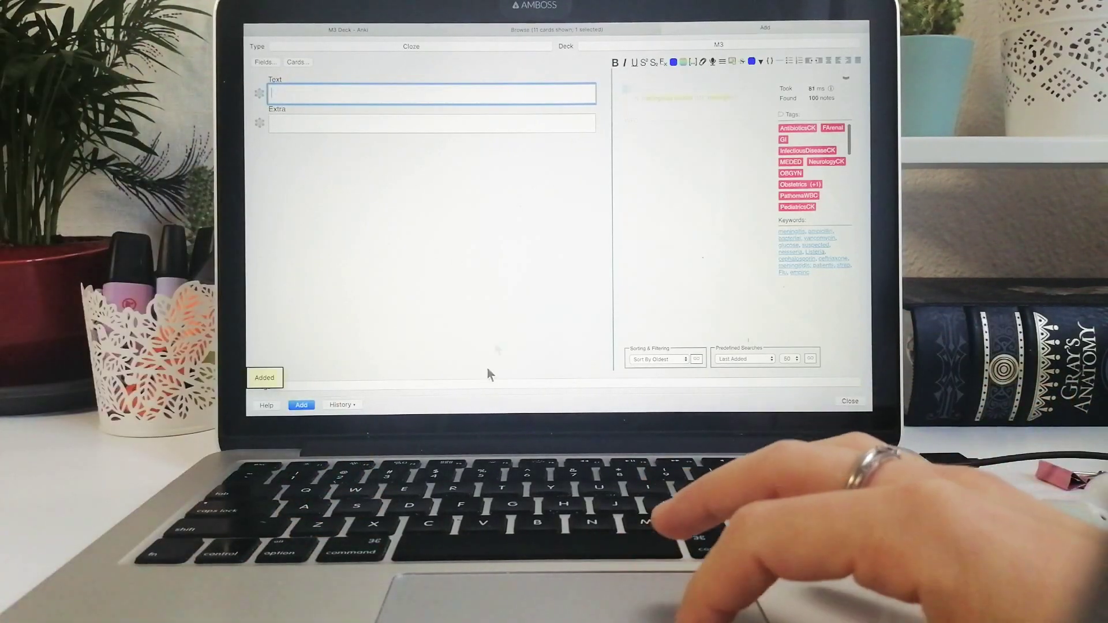
click(342, 405)
click(382, 407)
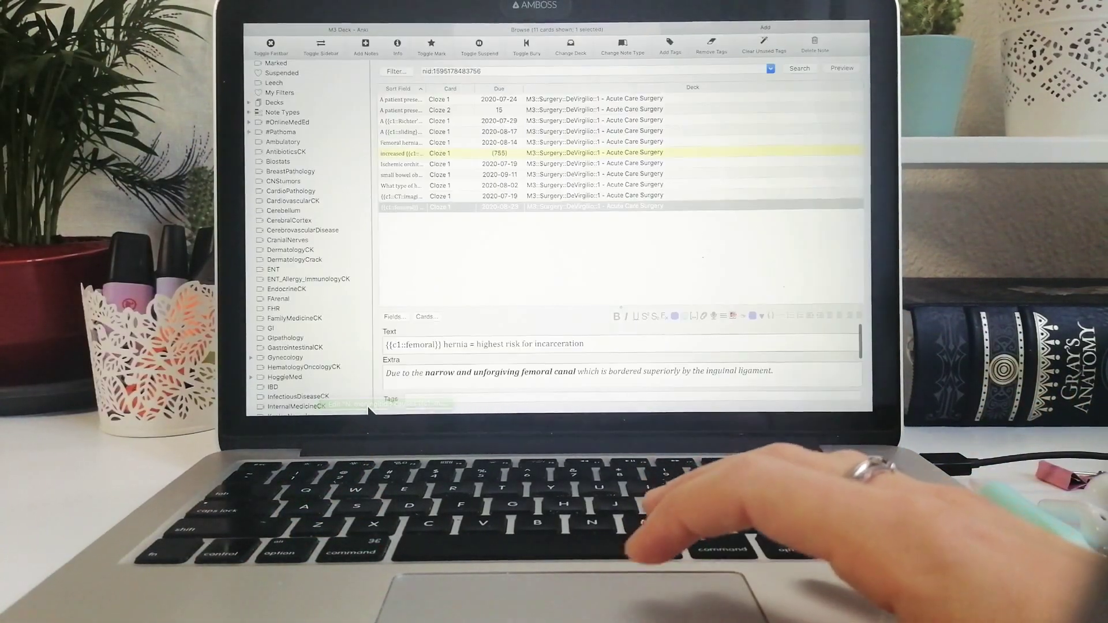
click(844, 67)
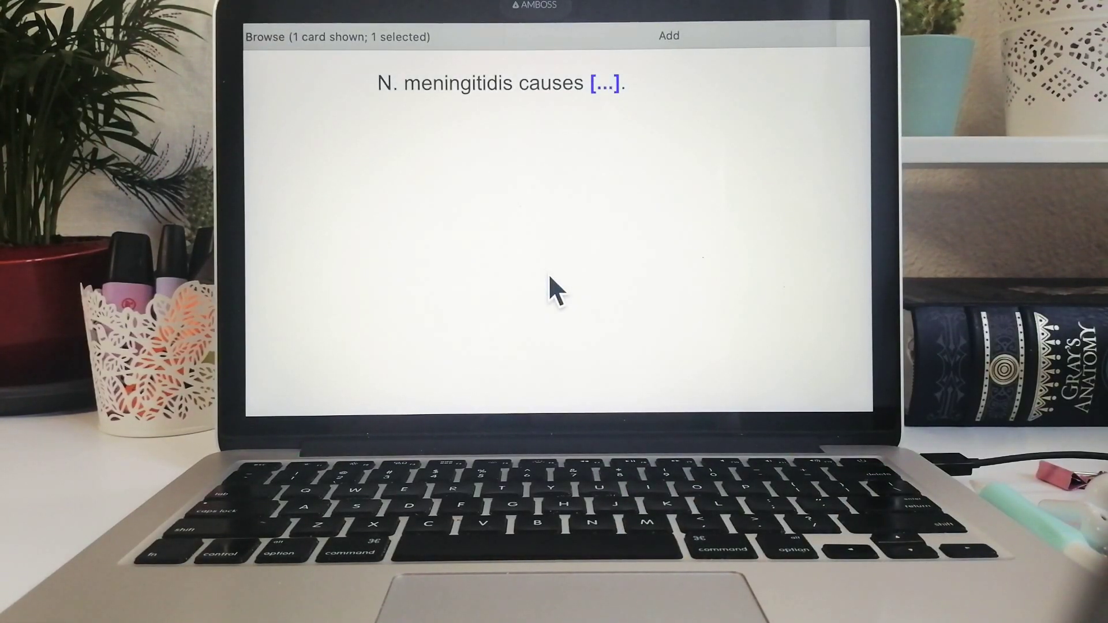
key(space)
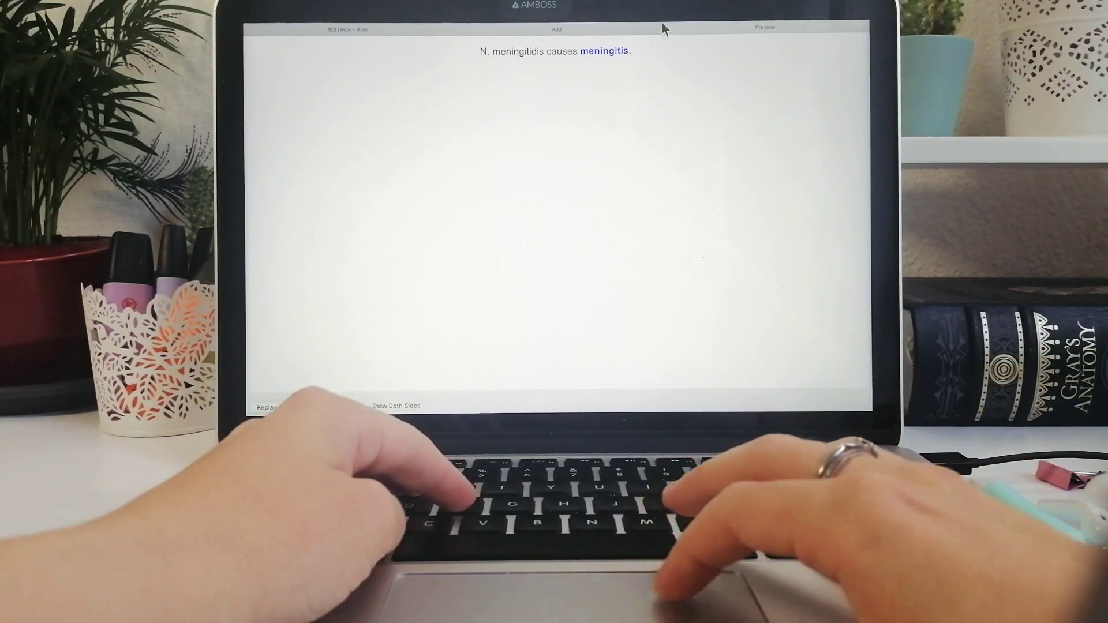
click(664, 50)
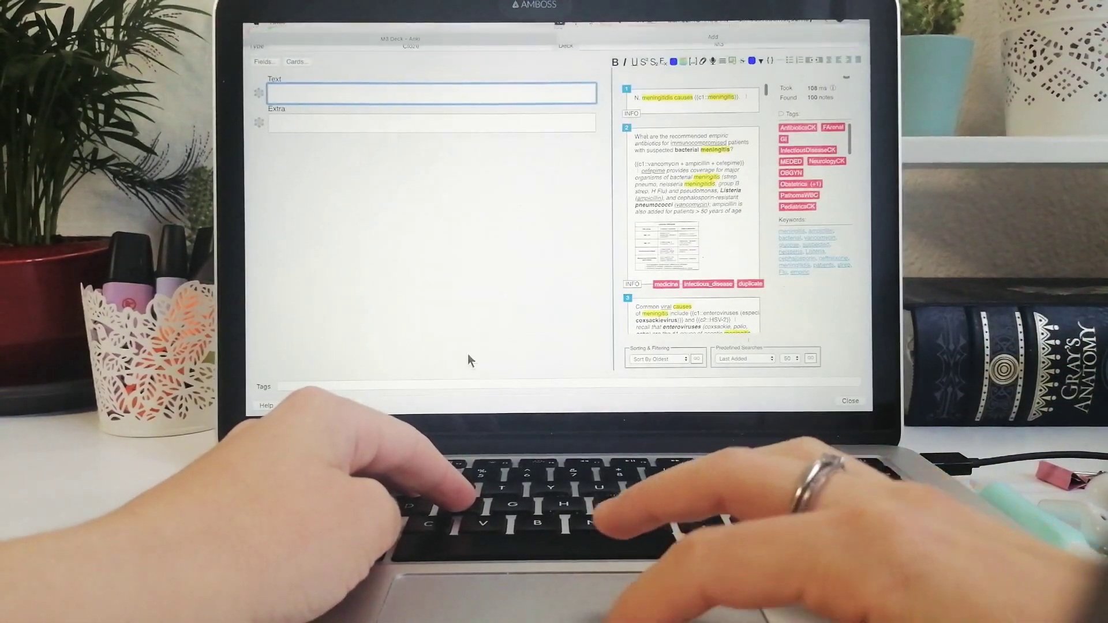
- Show the meningitidis note in the browser and drag the splitter up to enlarge its editor
click(407, 403)
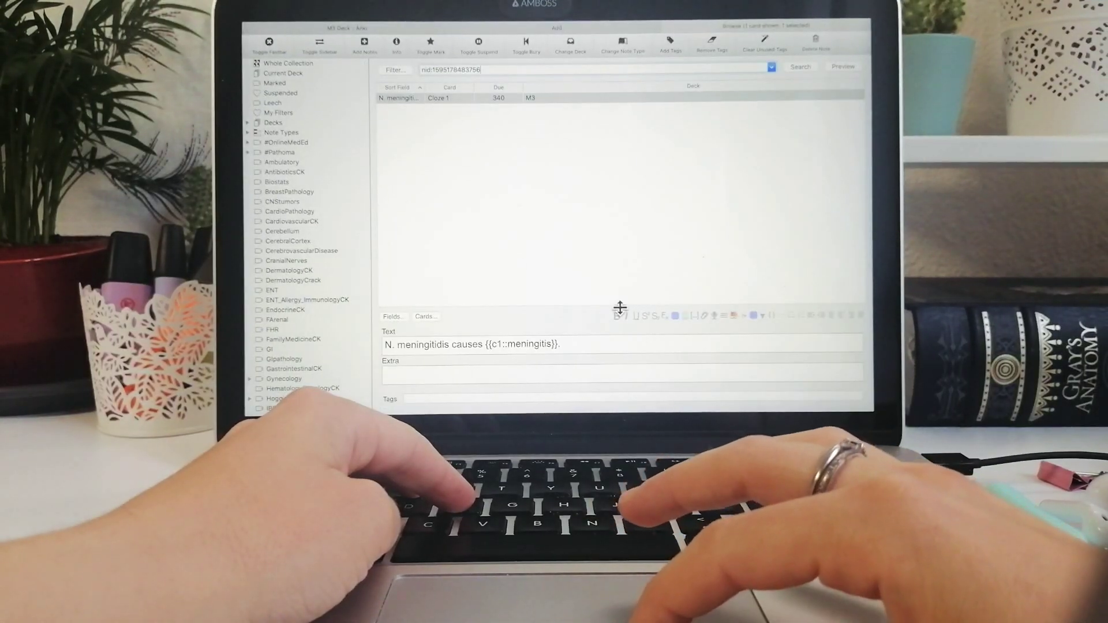
drag(620, 307, 621, 160)
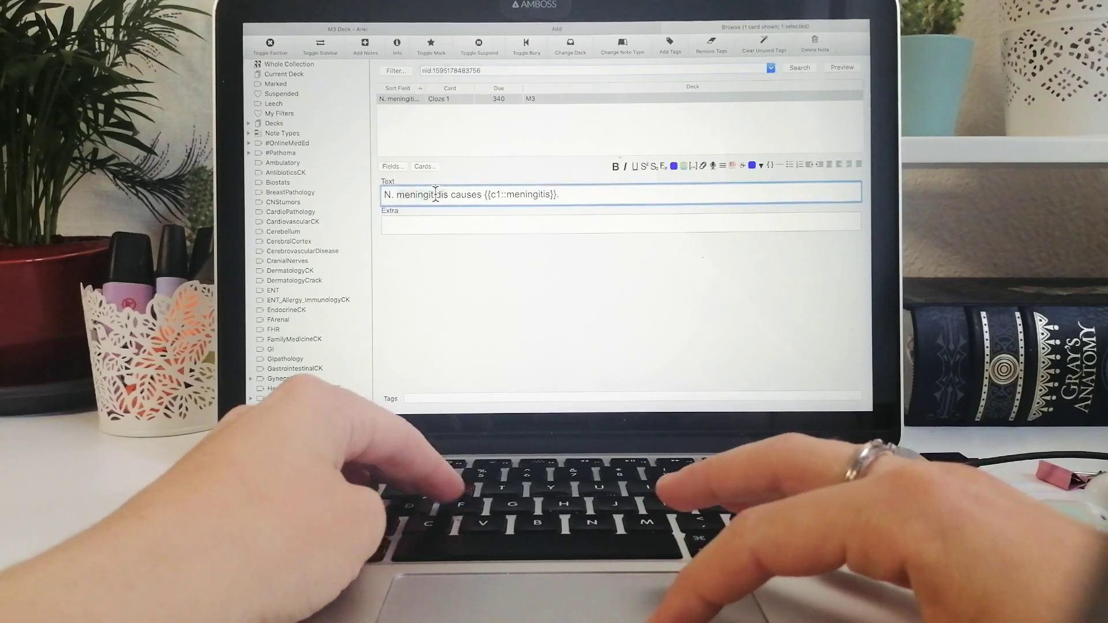
key(F7)
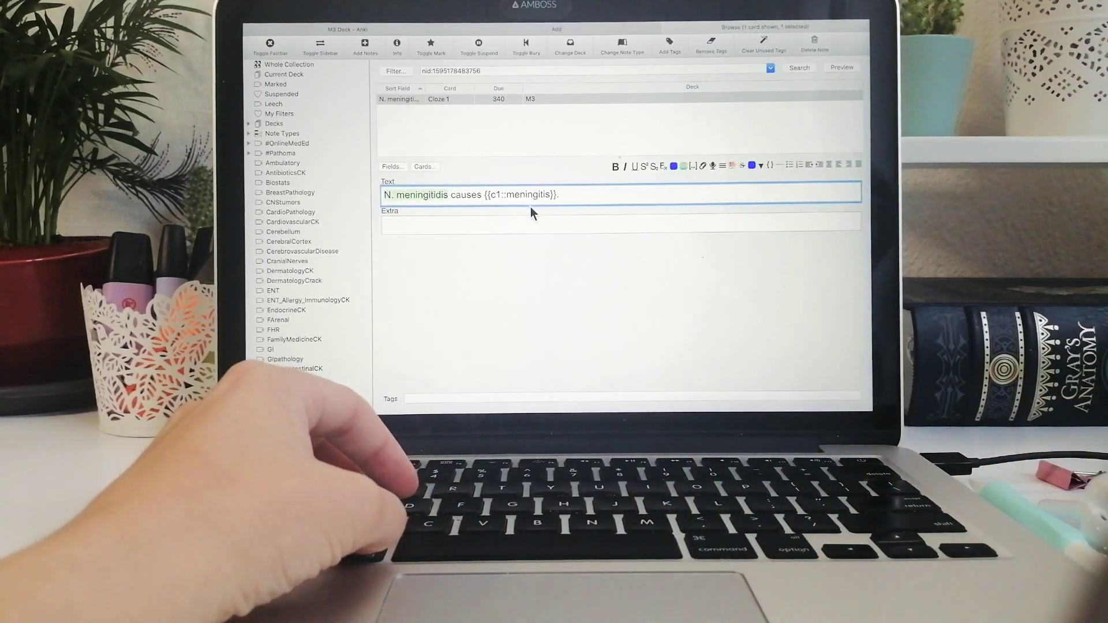
- Make N. meningitidis the second cloze deletion, save, and preview the note
key(super+shift+c)
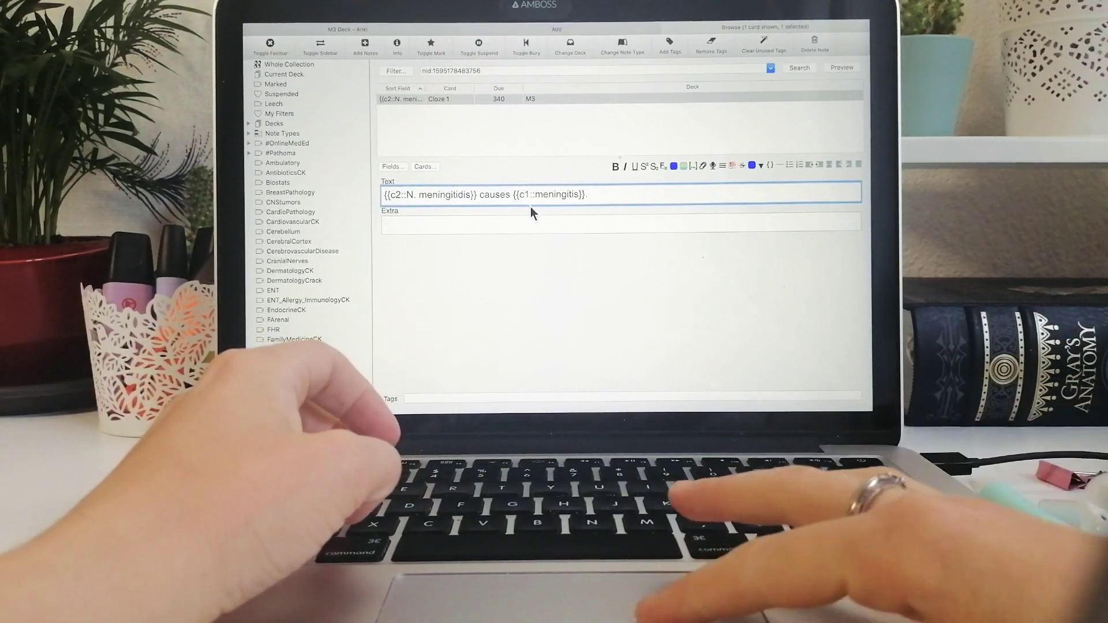
click(523, 227)
click(606, 194)
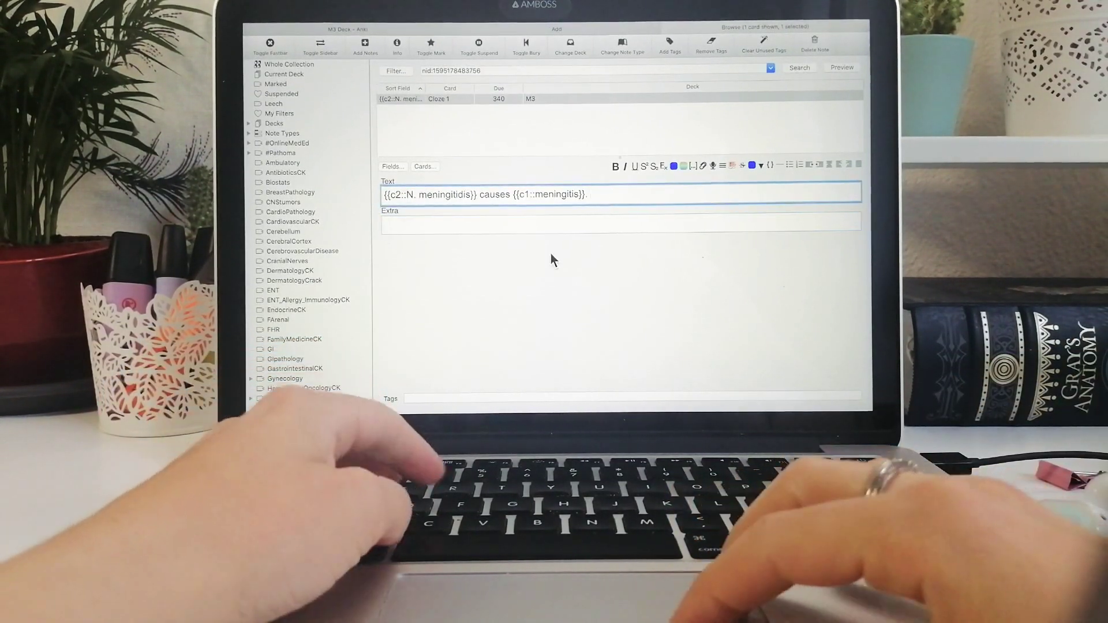
key(super+Delete)
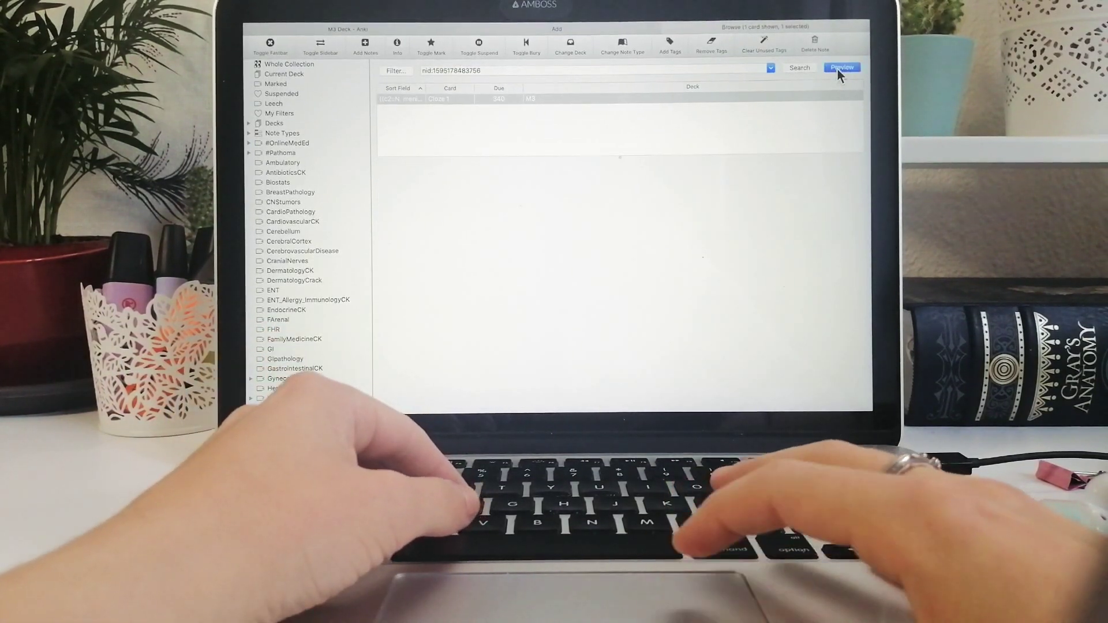
click(838, 70)
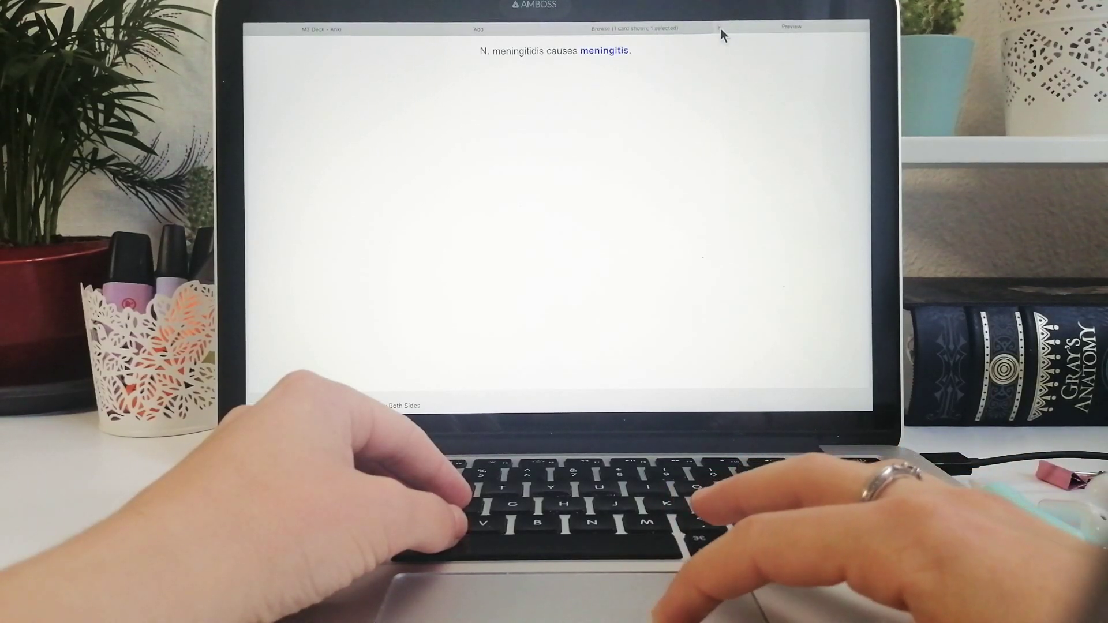
click(721, 26)
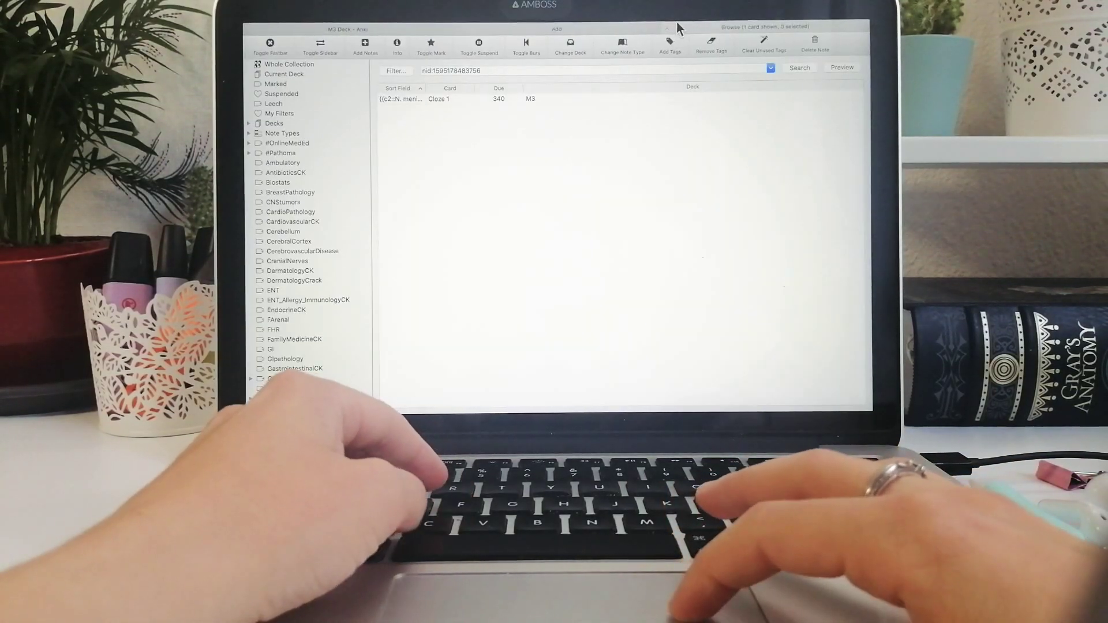
- Preview the second cloze card and reveal its N. meningitidis answer
key(super+grave)
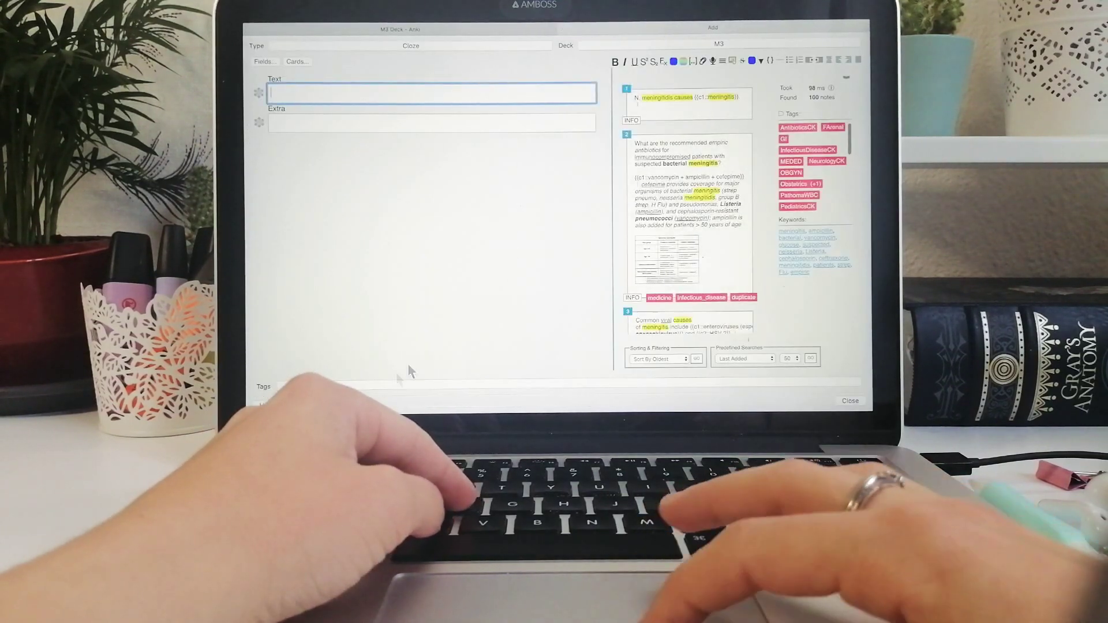
key(super+grave)
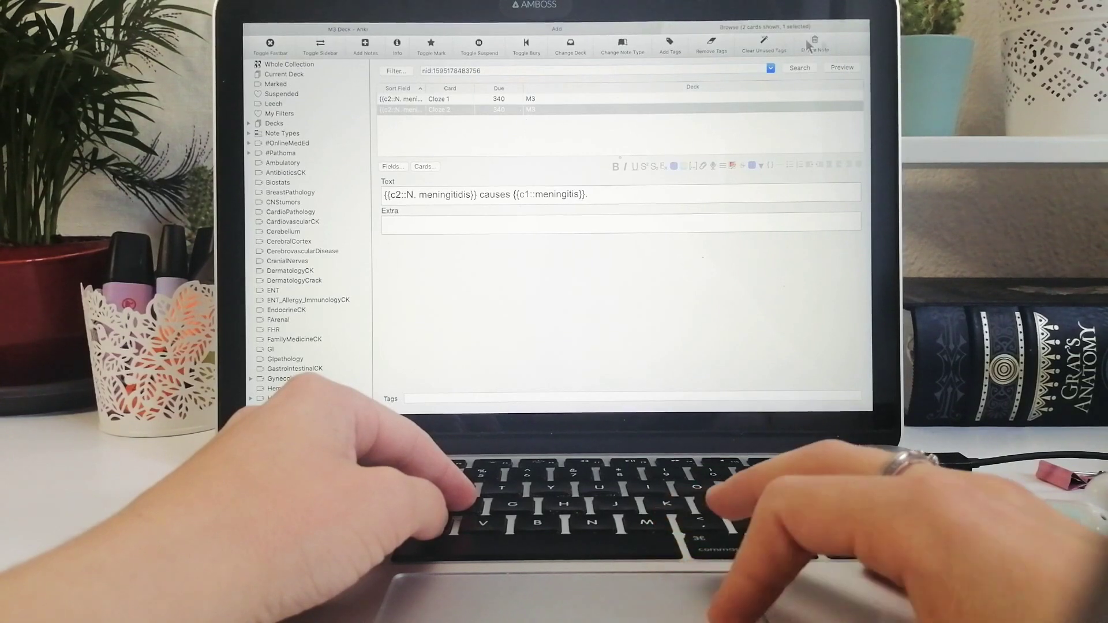
click(840, 66)
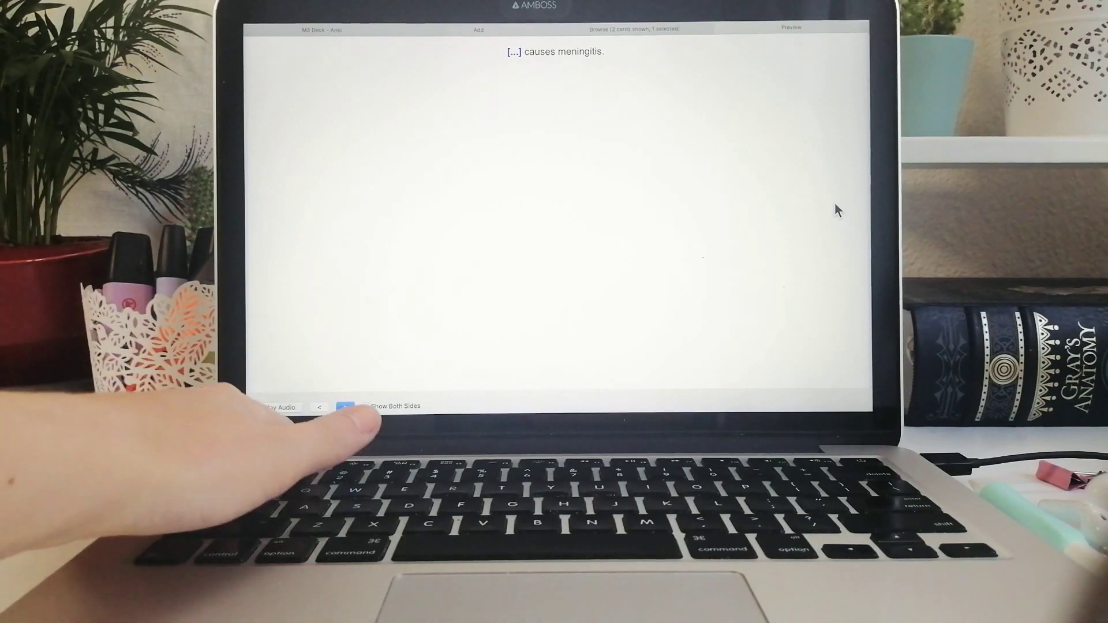
key(F1)
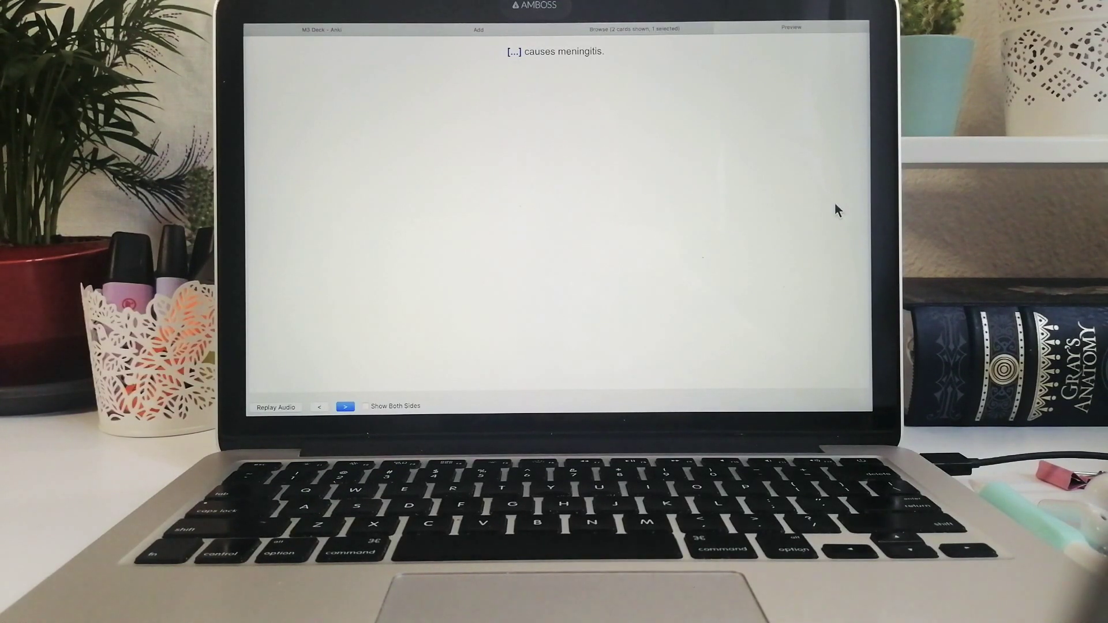
key(Return)
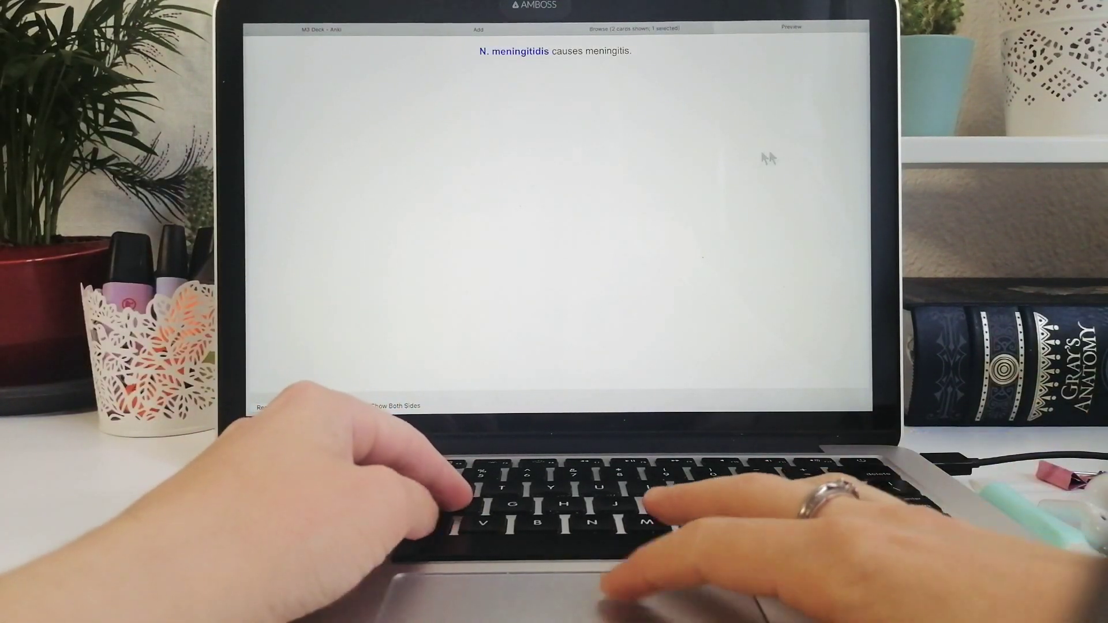
key(Escape)
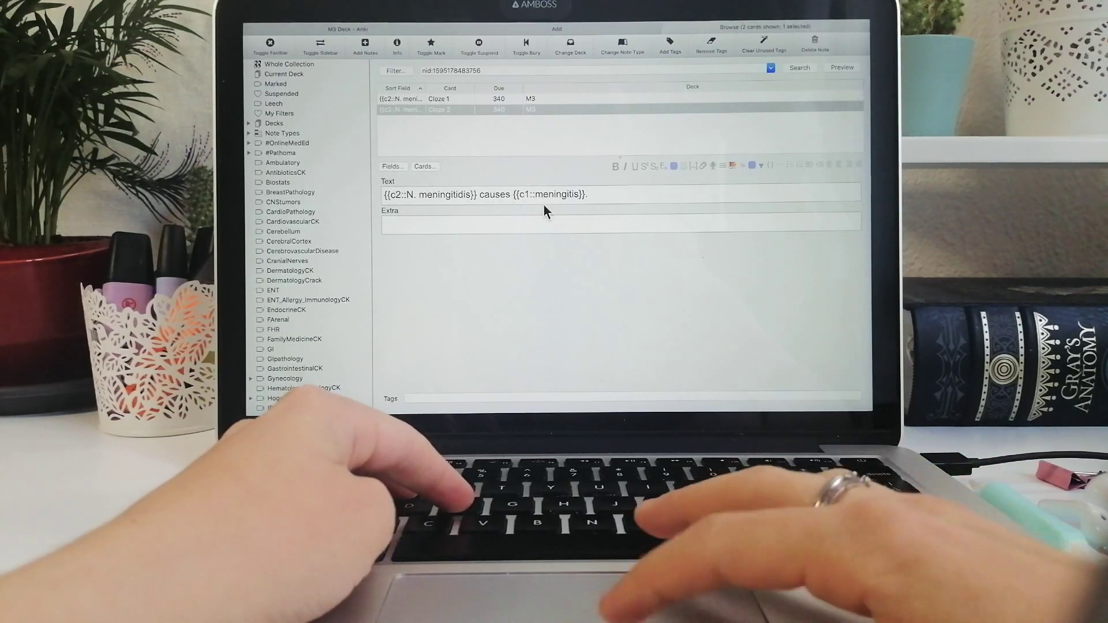
- Add the hint '::Which bacterium?' right after N. meningitidis in the Text field
click(578, 194)
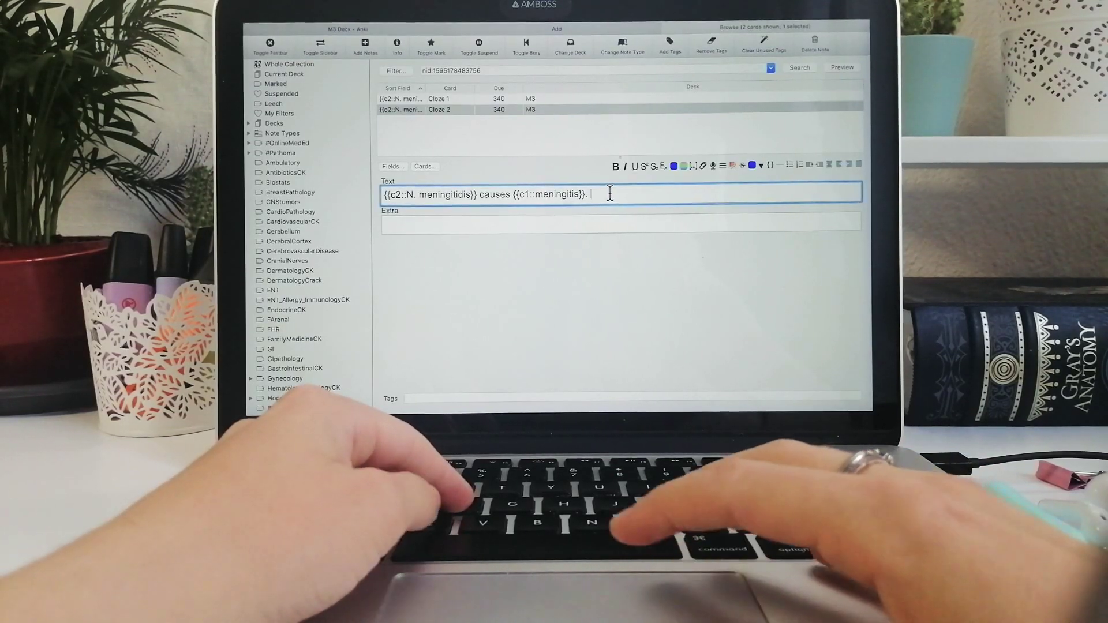
key(Return)
key(Return)
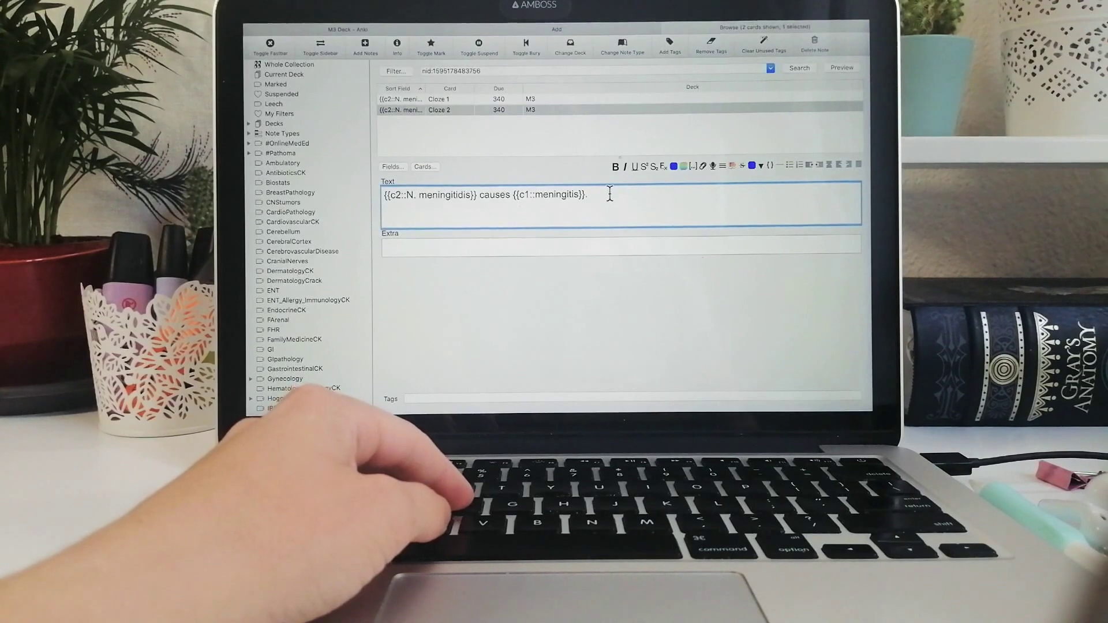
key(BackSpace)
key(BackSpace)
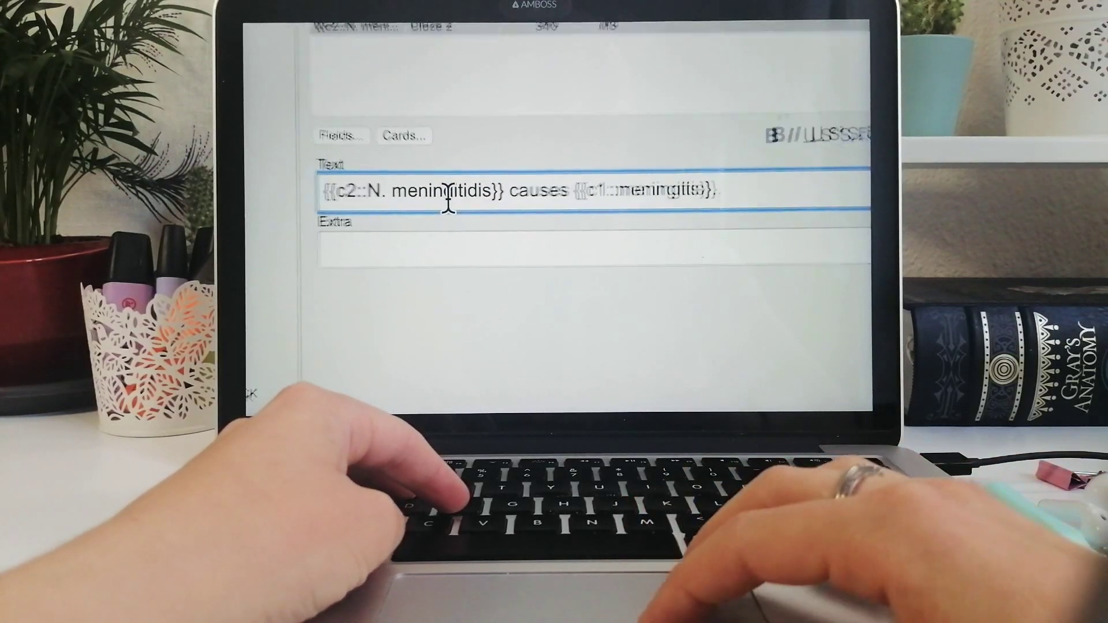
click(449, 191)
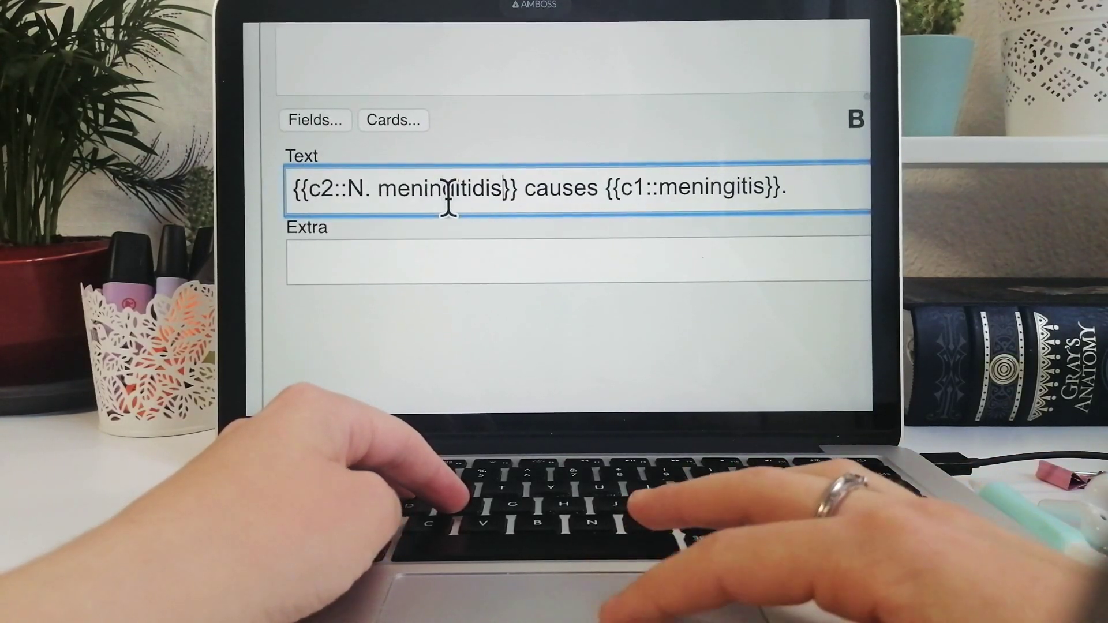
text(::)
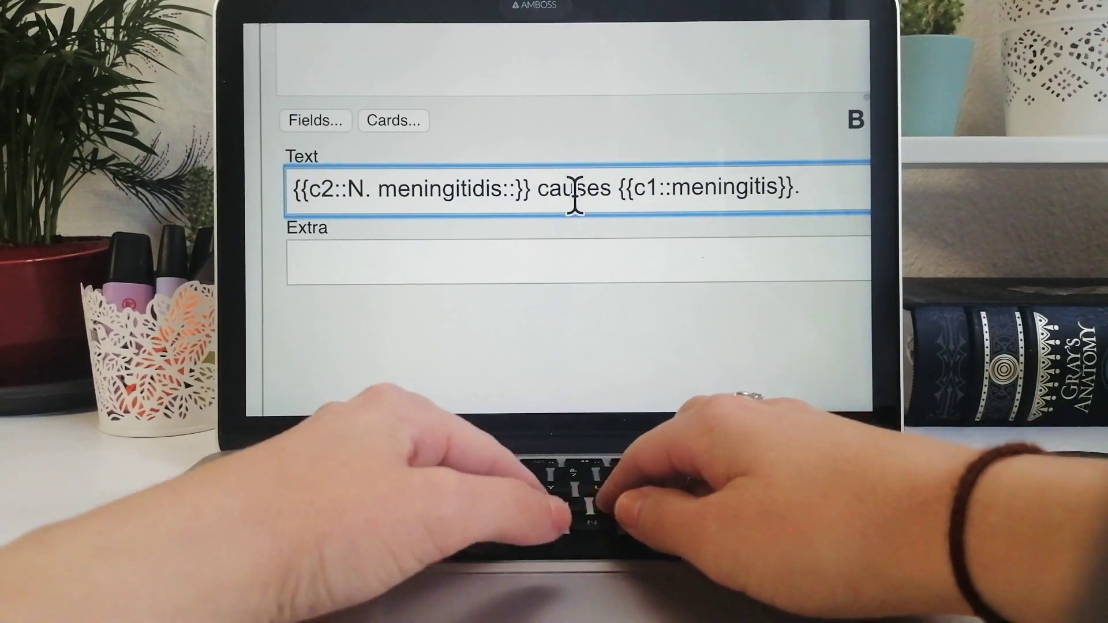
text(bacterium)
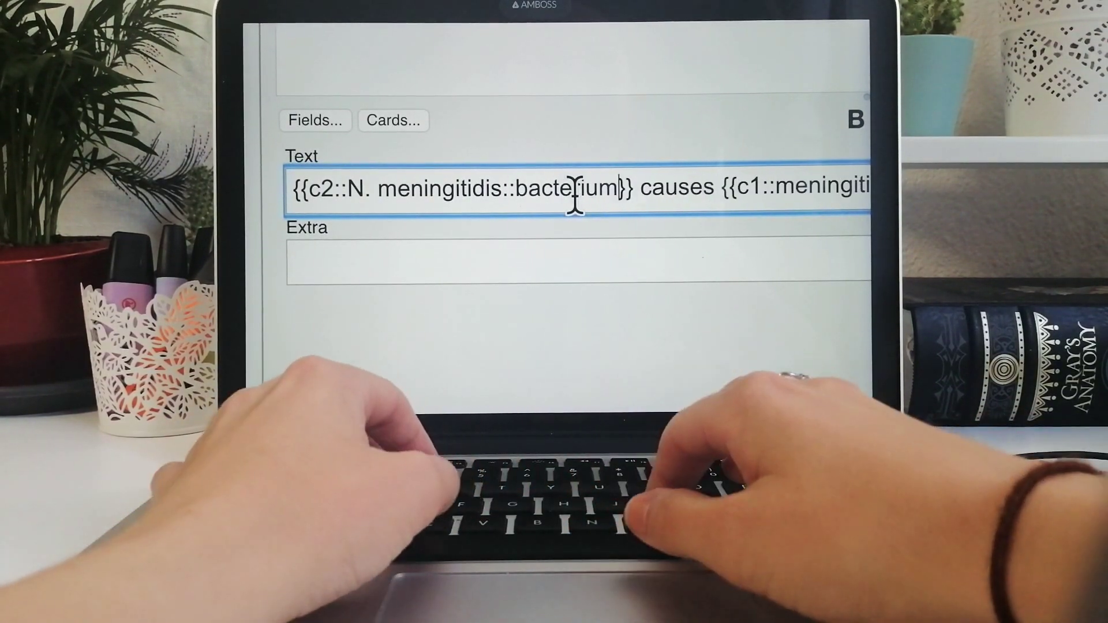
text(?)
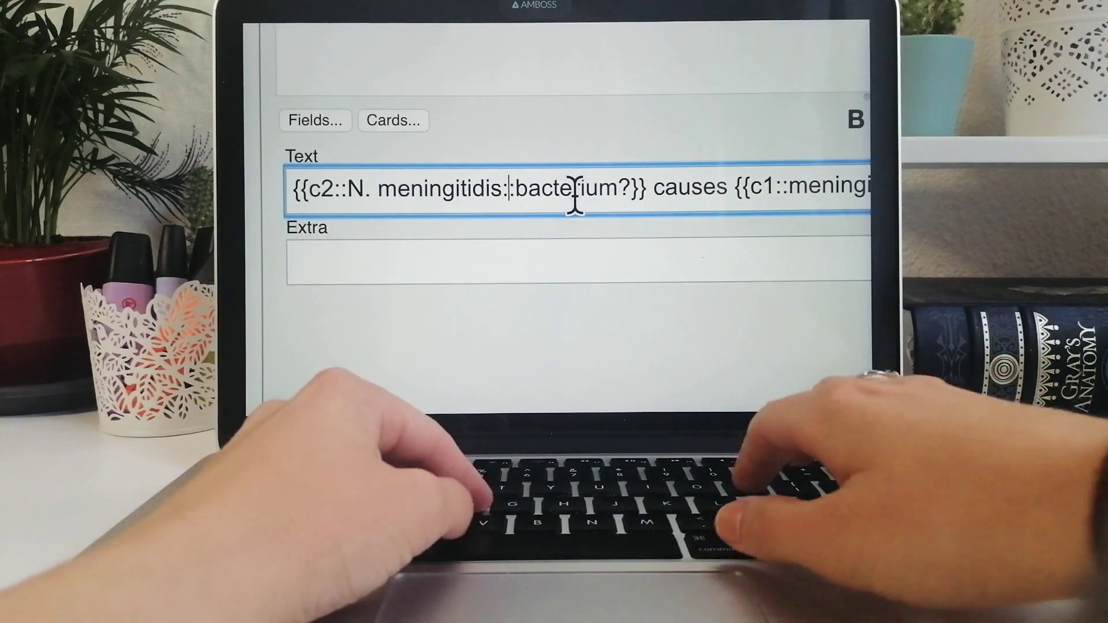
text( w)
key(BackSpace)
key(BackSpace)
text(Which)
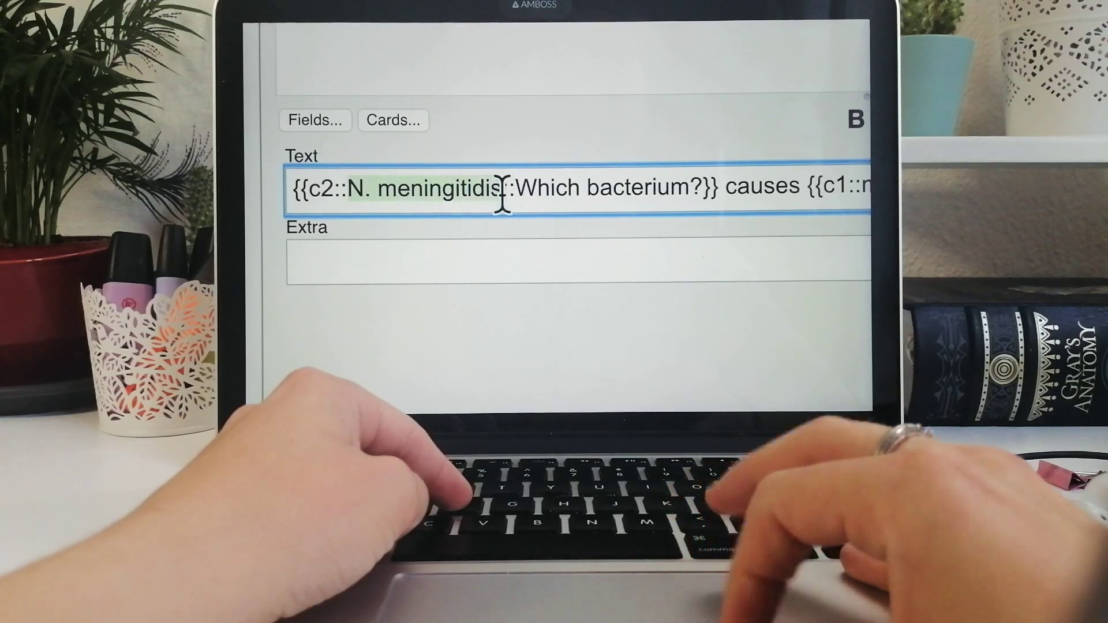
key(Right)
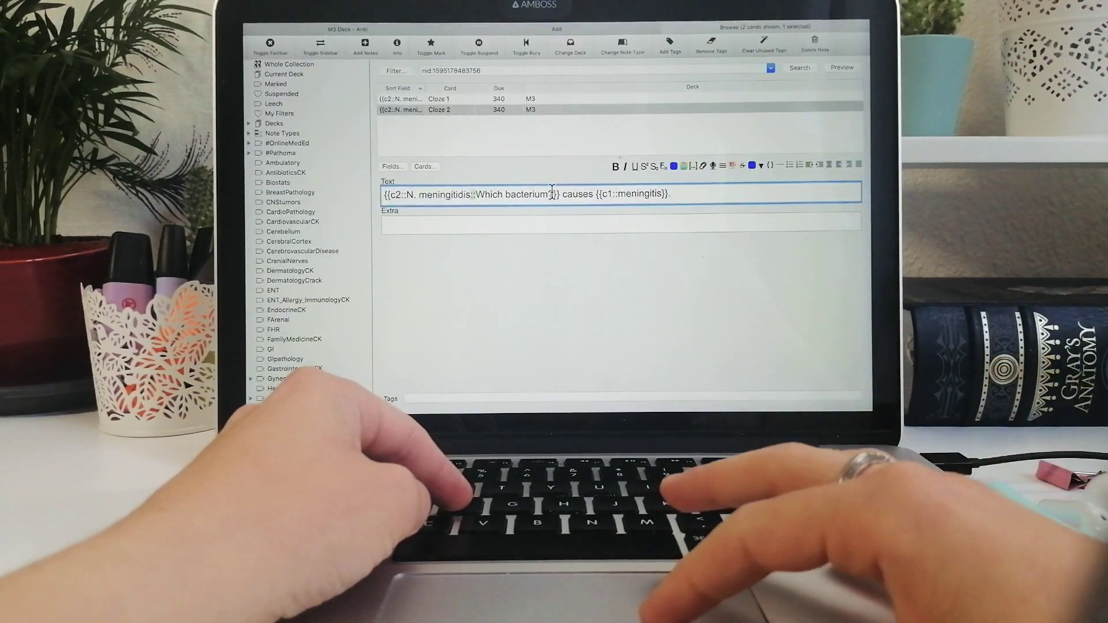
- Preview the card to check the 'Which bacterium?' hint and revealed answer
click(836, 67)
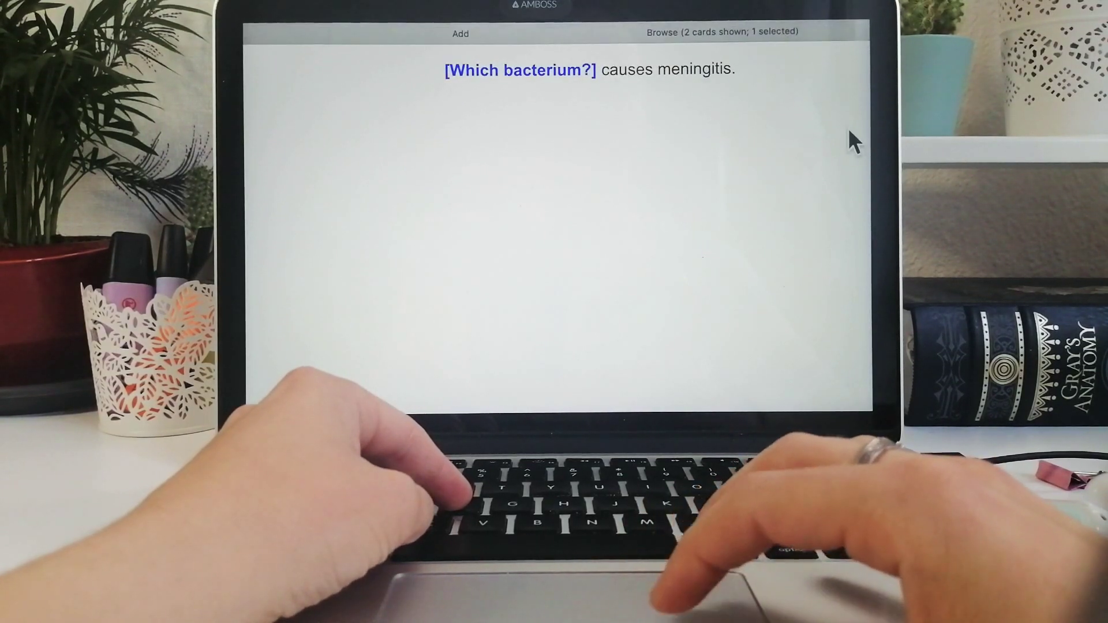
key(Right)
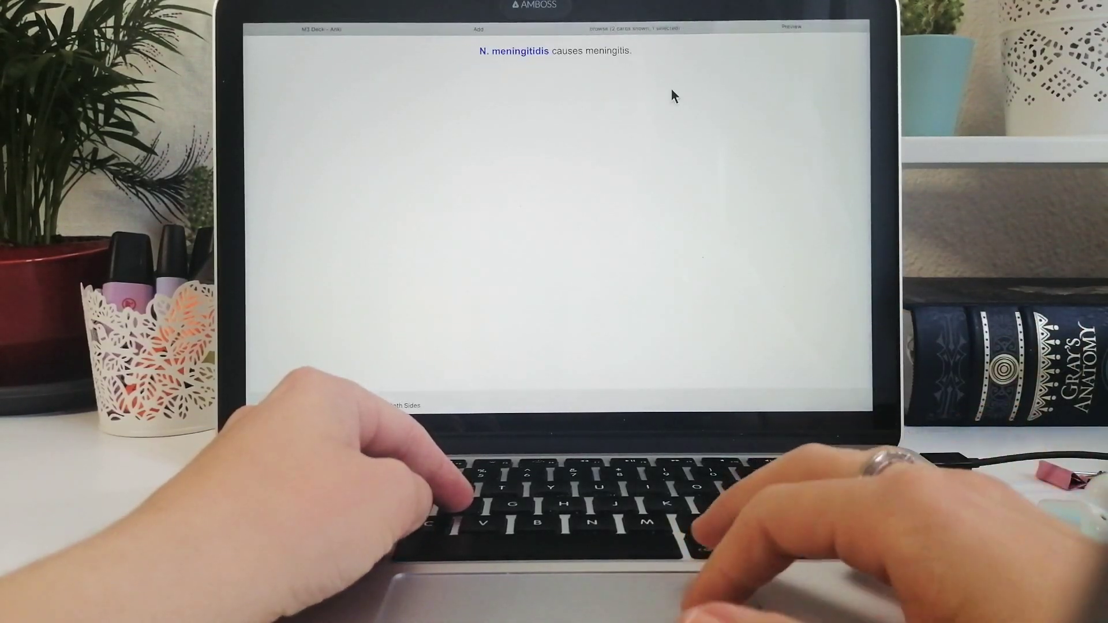
key(Escape)
click(549, 194)
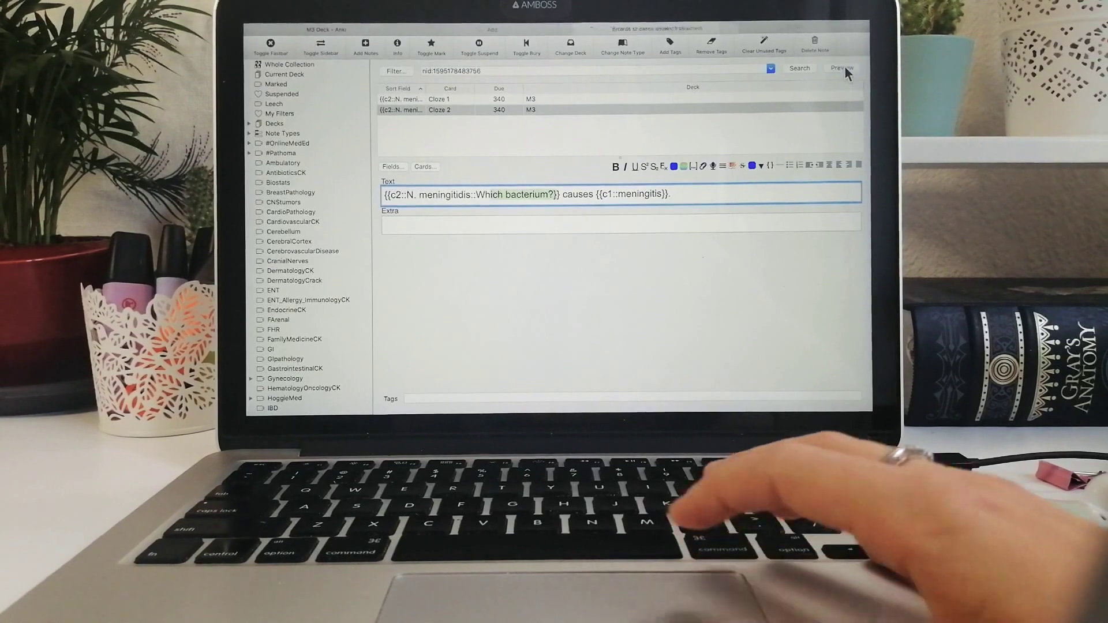
- Change the hint to 'Which GN bacterium?' and preview the card
click(841, 34)
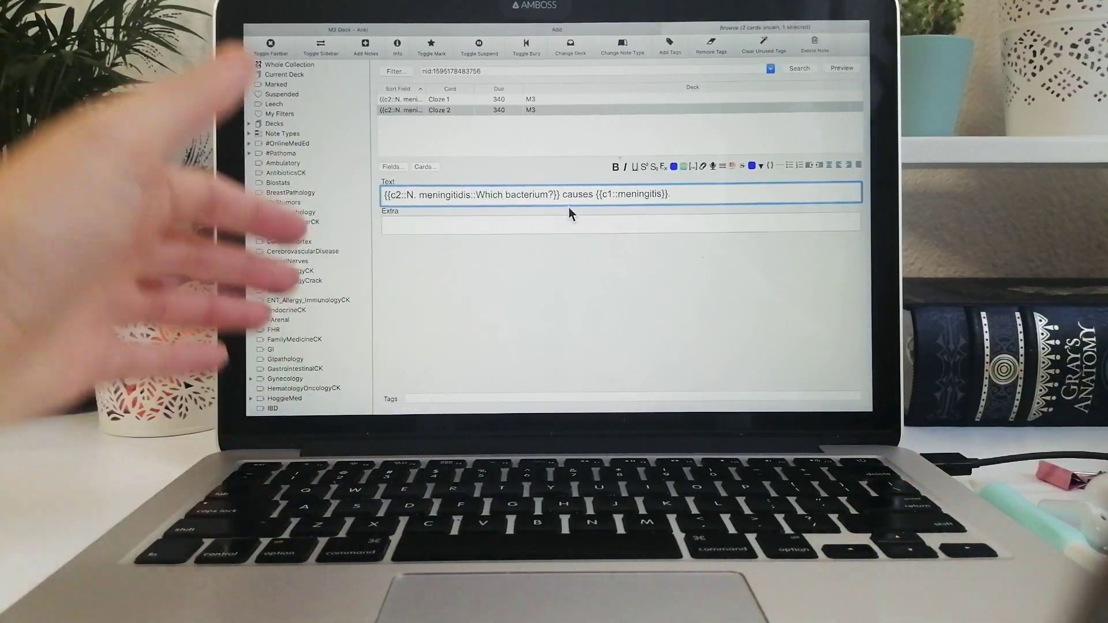
text(G )
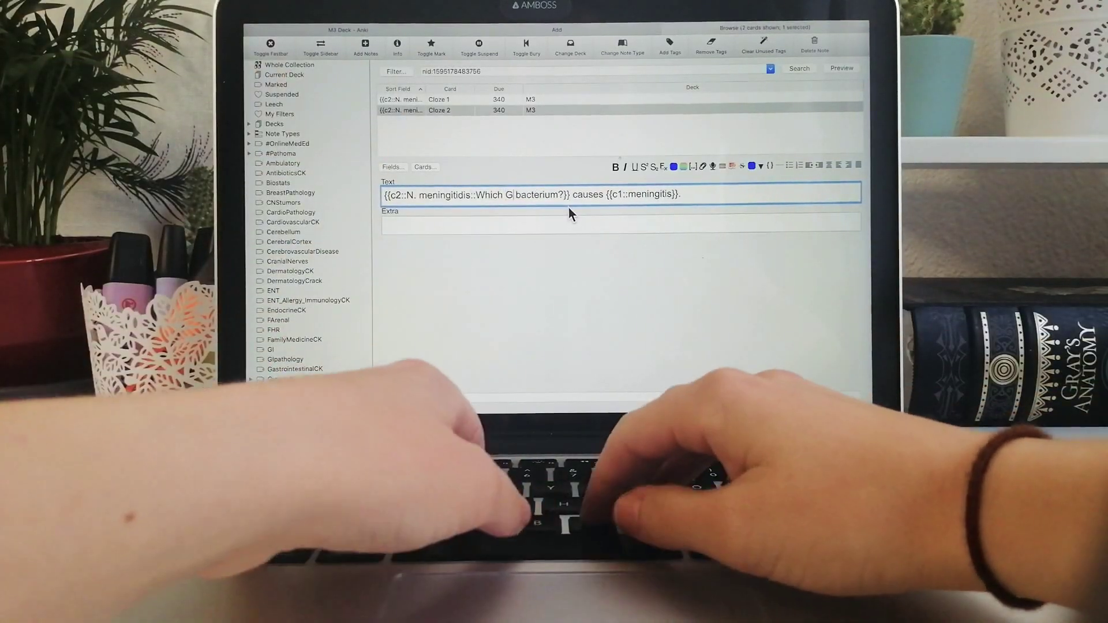
text(N)
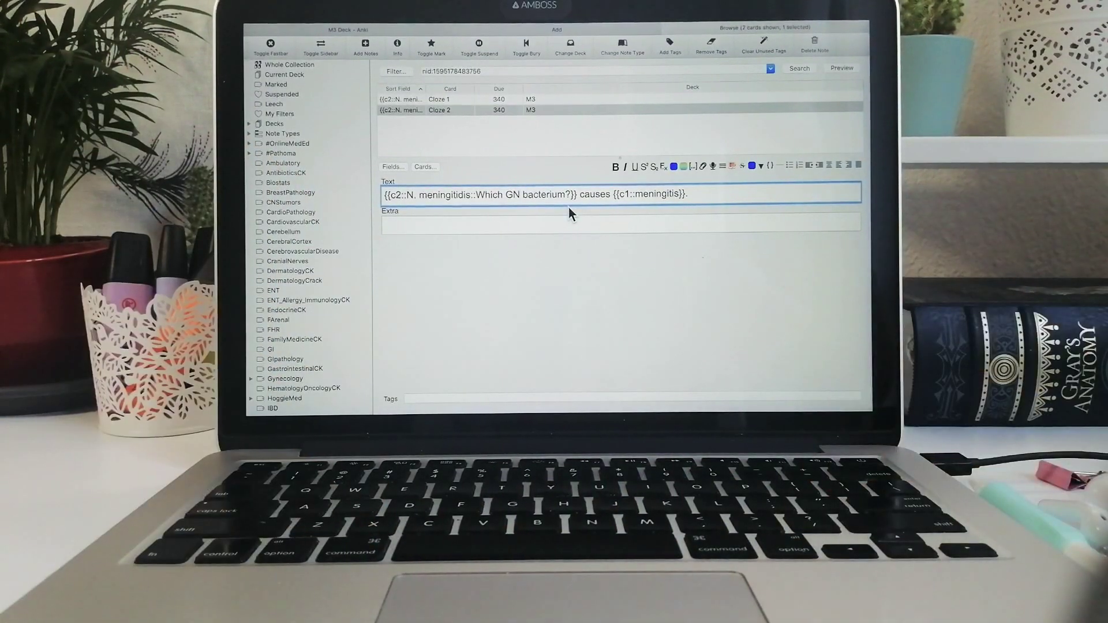
click(843, 69)
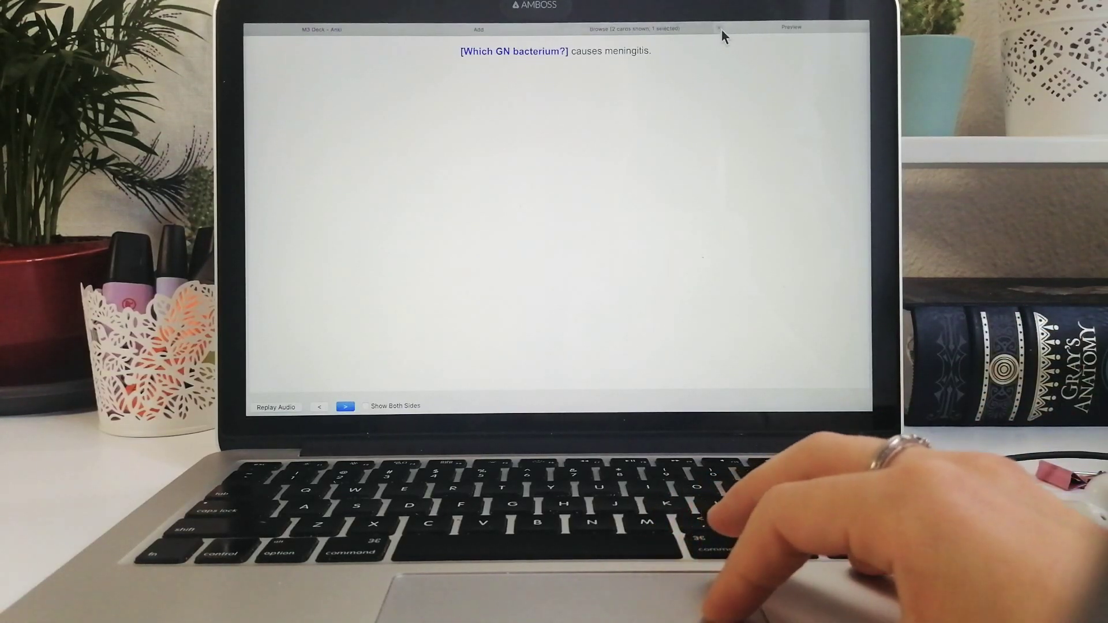
click(722, 29)
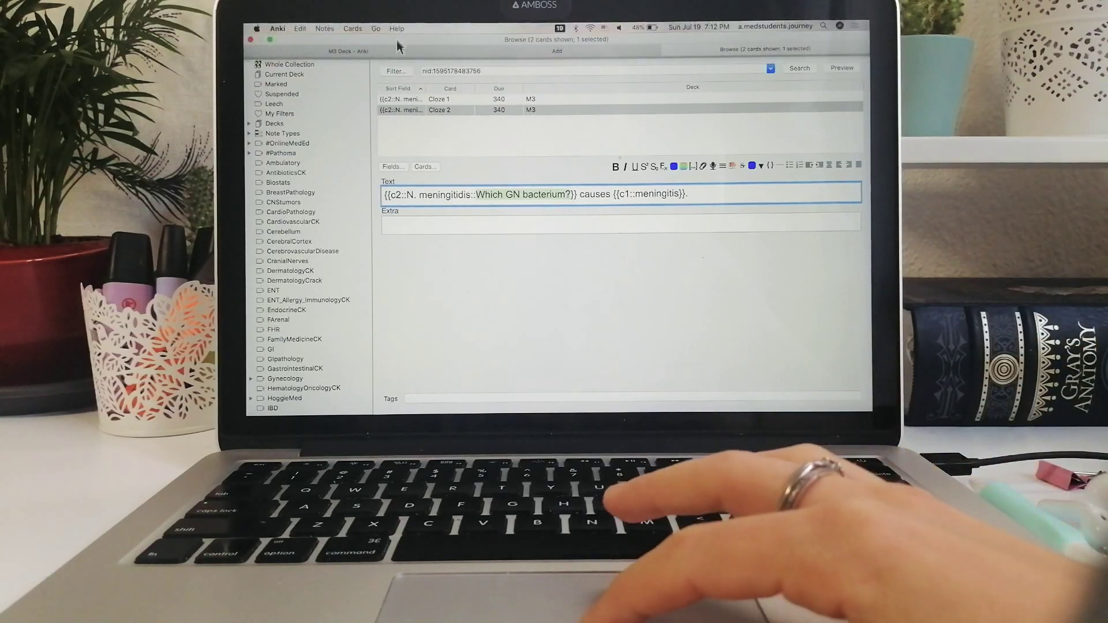
- Return to the deck list, open M3, and briefly start studying it
click(395, 53)
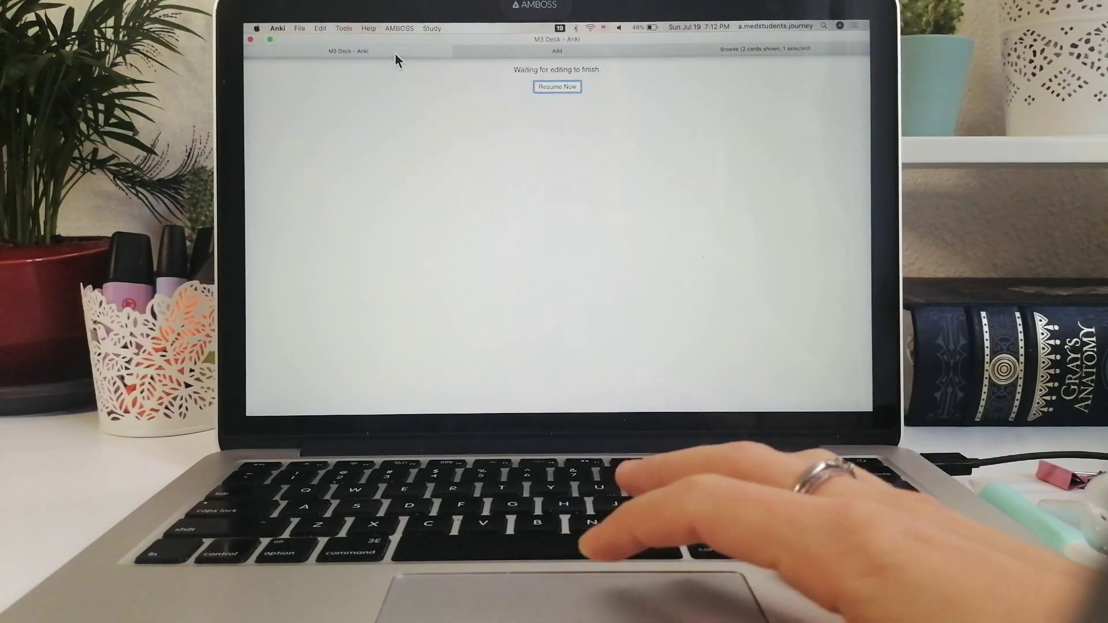
click(547, 86)
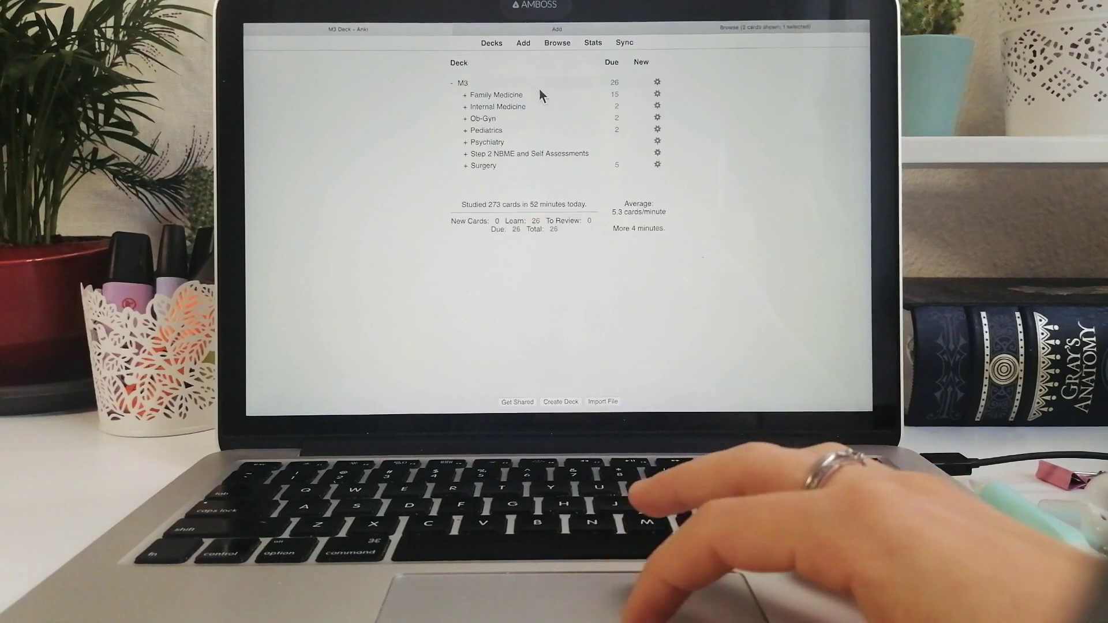
click(463, 84)
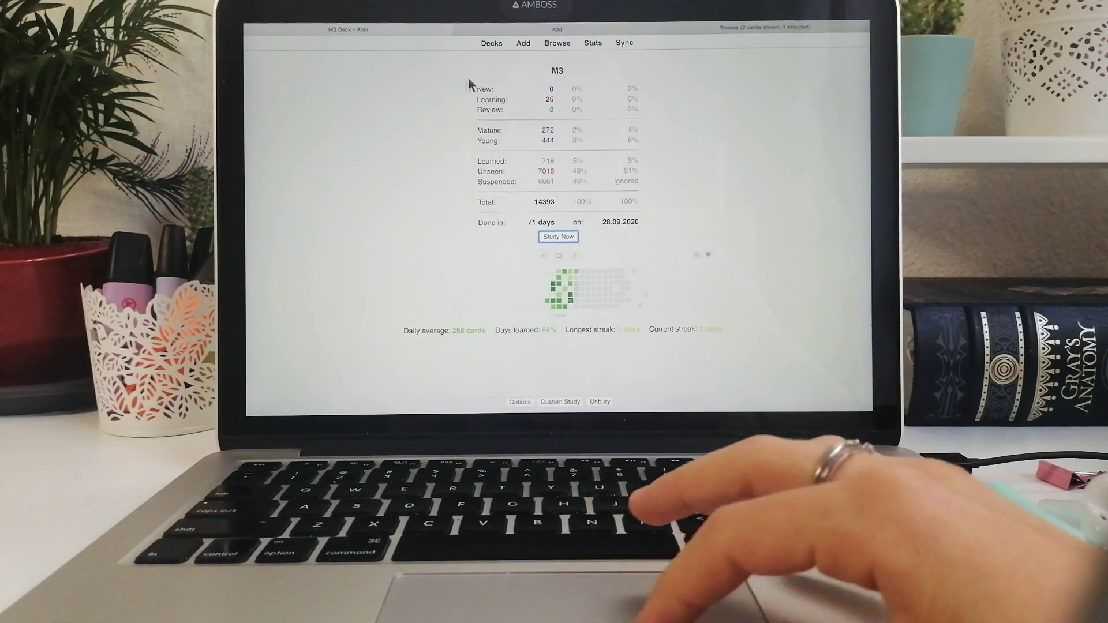
click(557, 236)
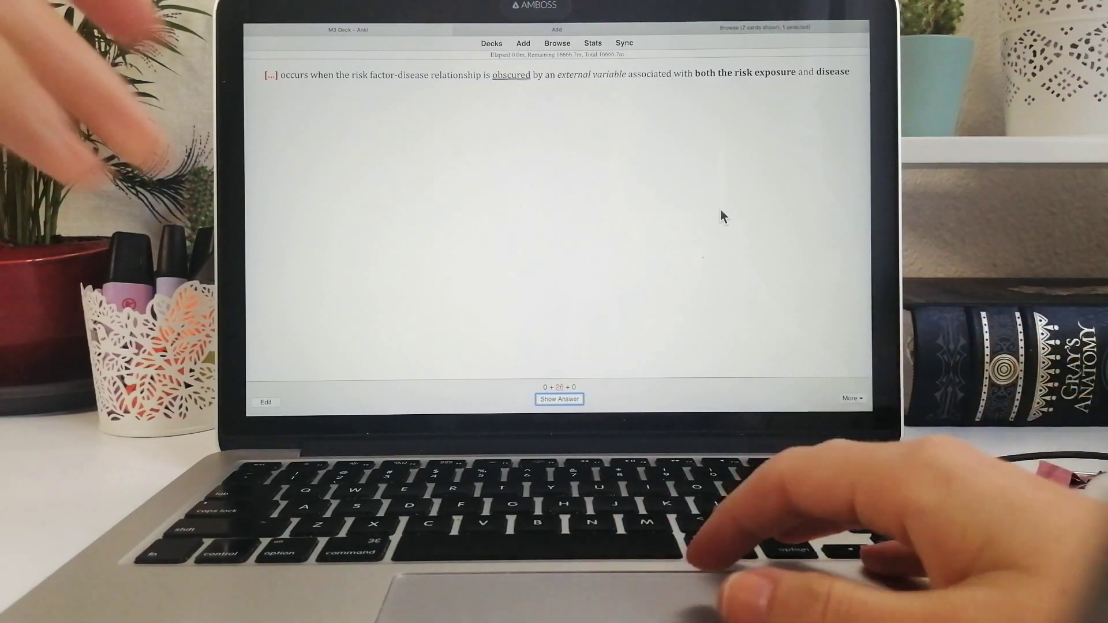
key(d)
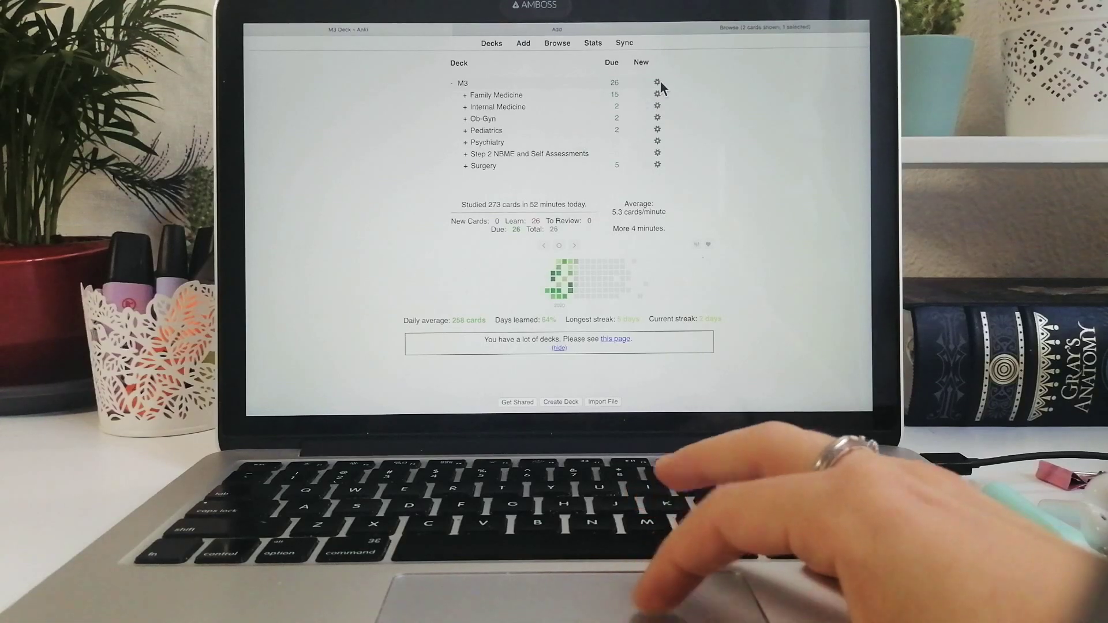
- Set M3's new cards per day to 110 and start studying the deck
click(658, 82)
click(673, 96)
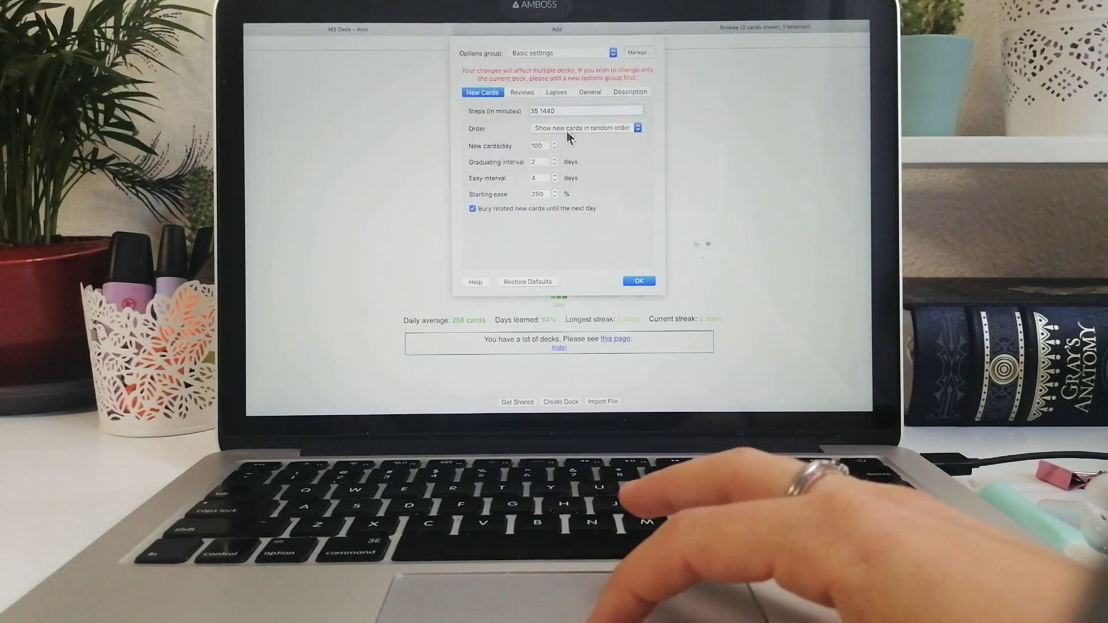
click(539, 145)
text(110)
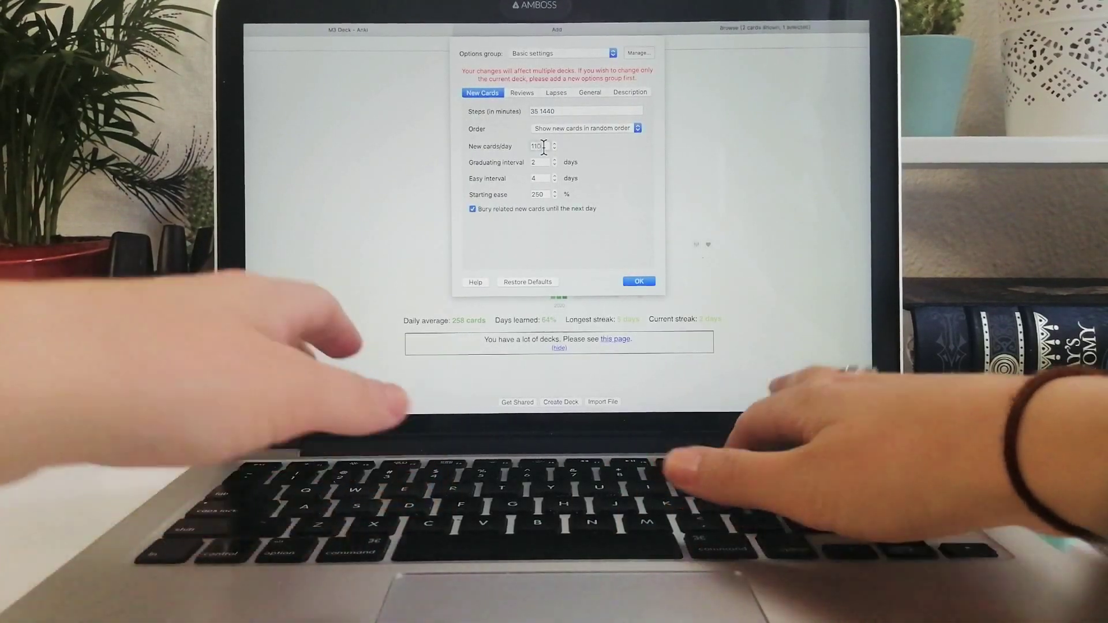
key(Return)
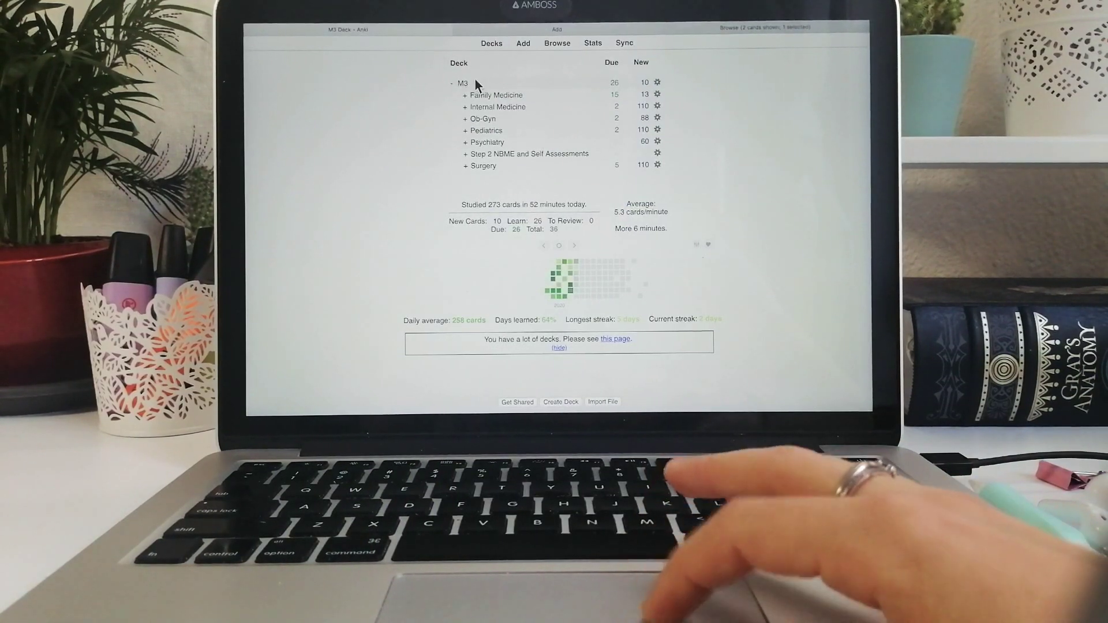
click(464, 83)
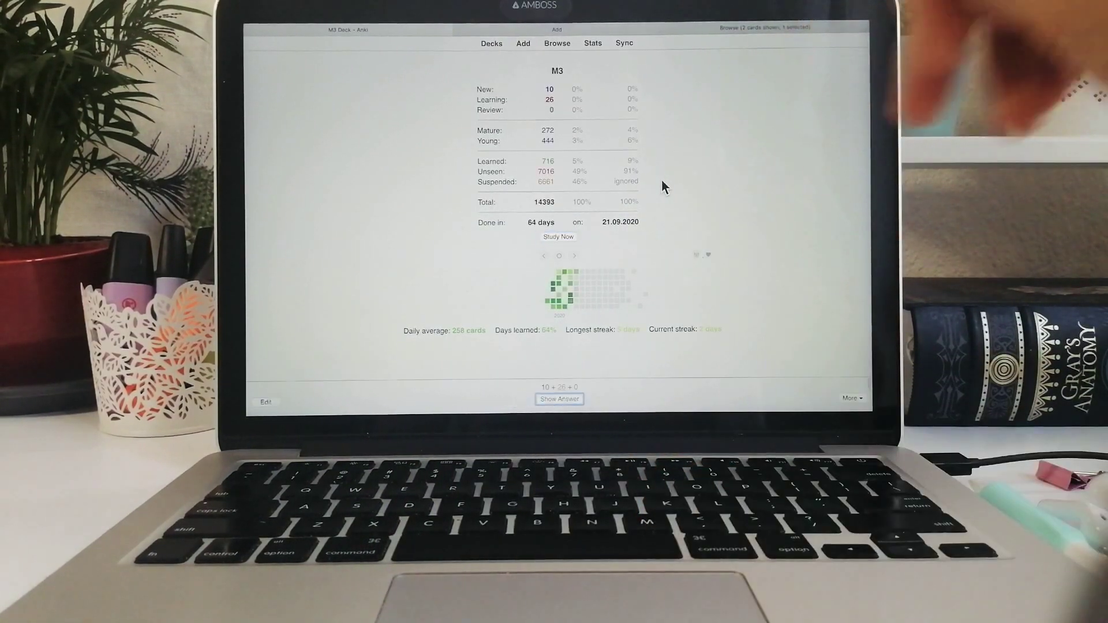
key(Return)
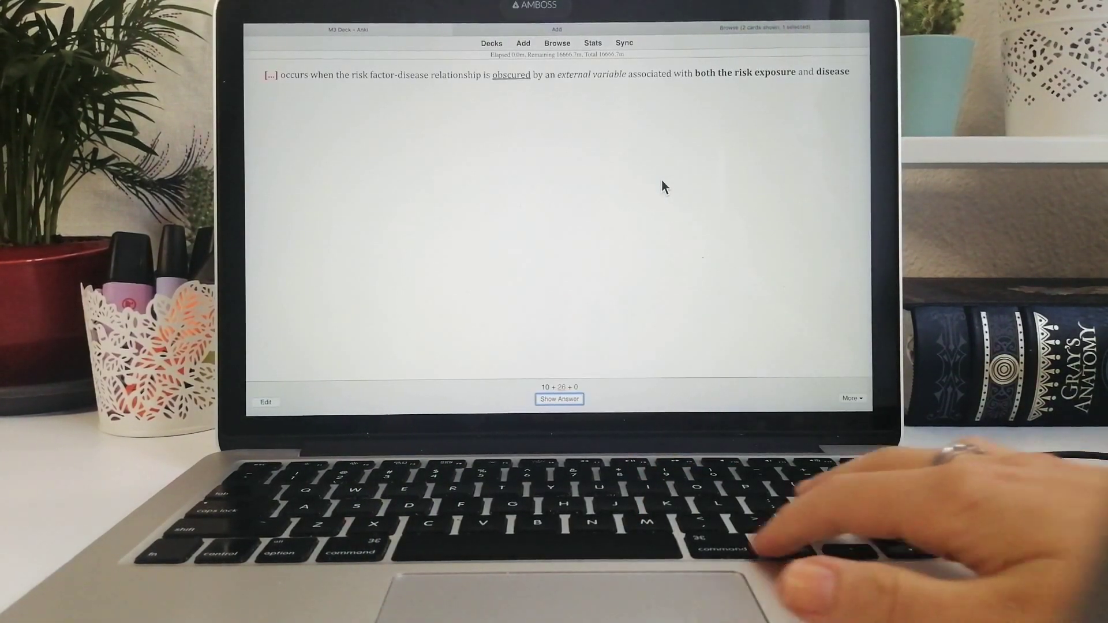
- Answer the first card, reveal the Misoprostol answer, and suspend that card
key(space)
key(space)
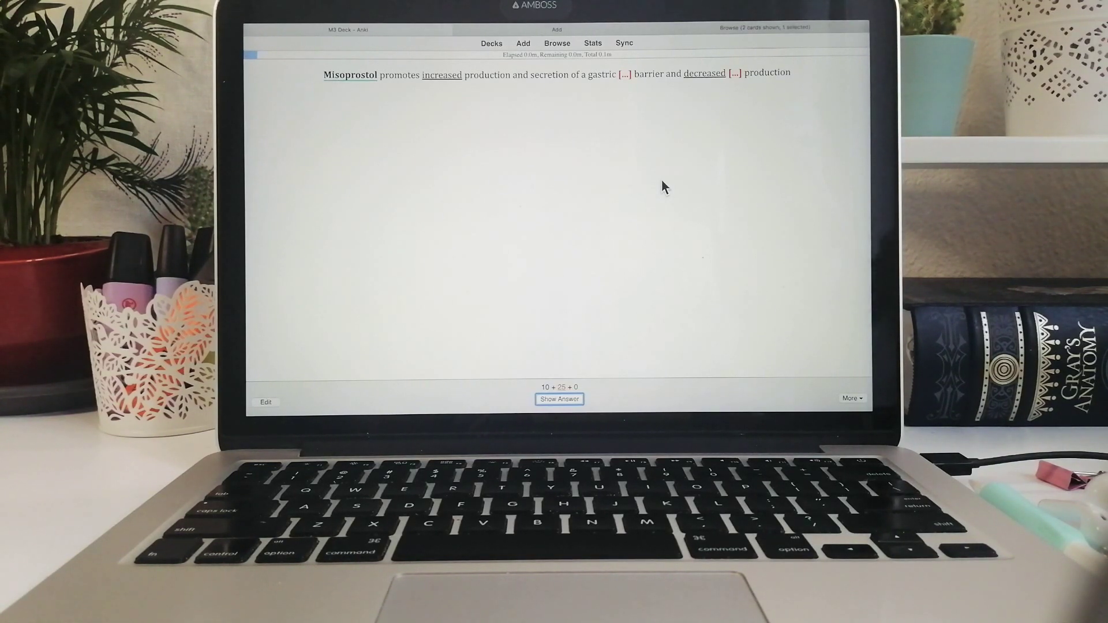
key(space)
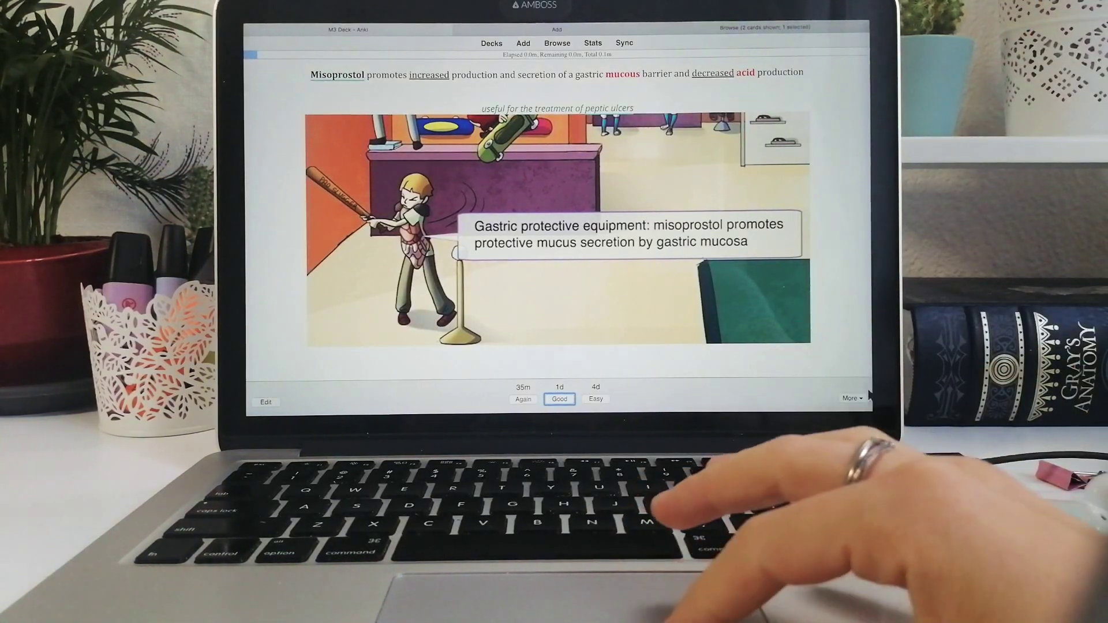
click(853, 398)
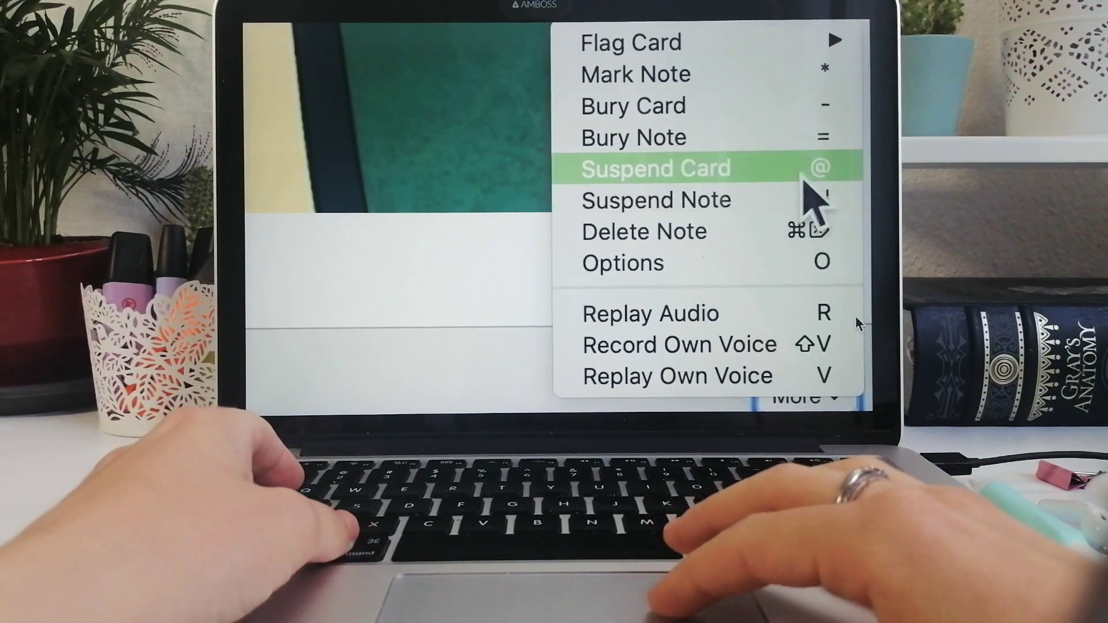
click(804, 174)
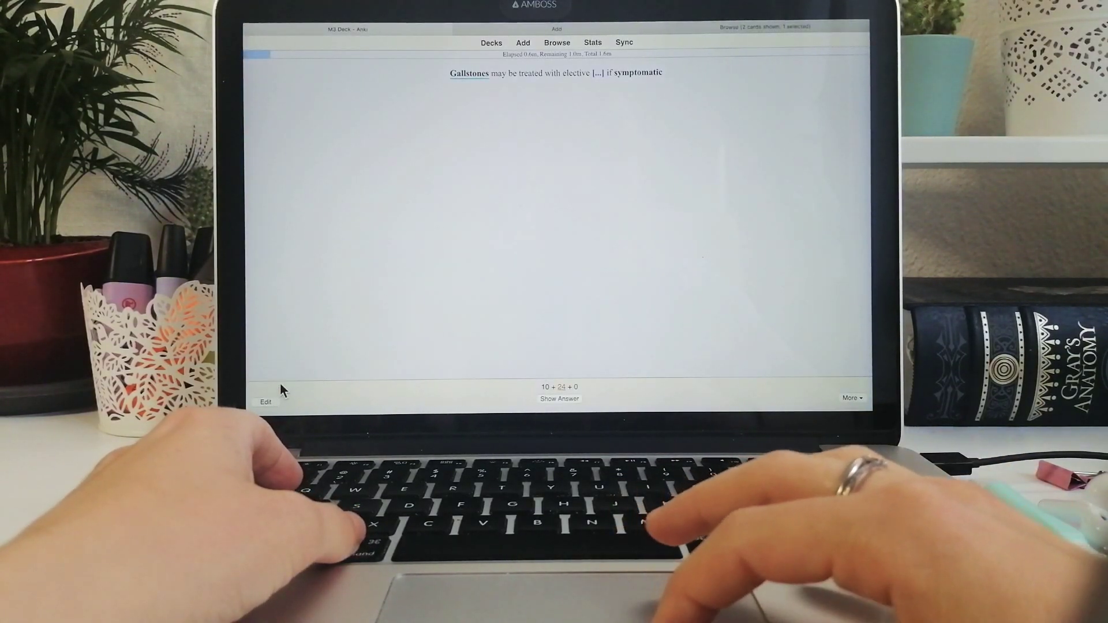
- Search the card browser for 'misoprostol' and open the Misoprostol peptic ulcer card
click(557, 43)
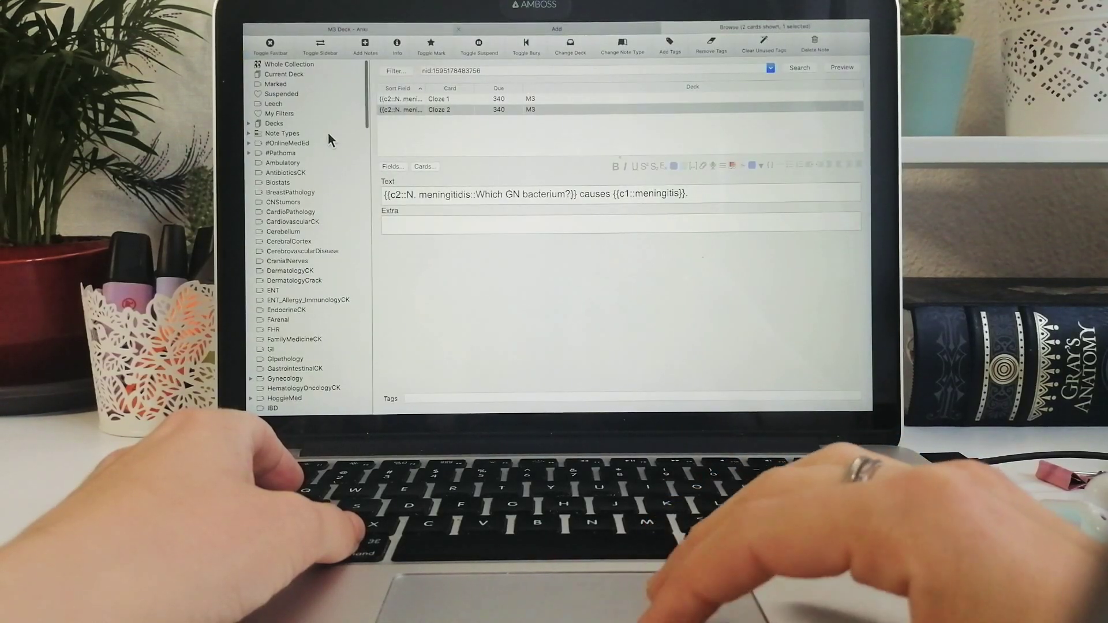
scroll(306, 319, down, 2)
scroll(306, 320, down, 3)
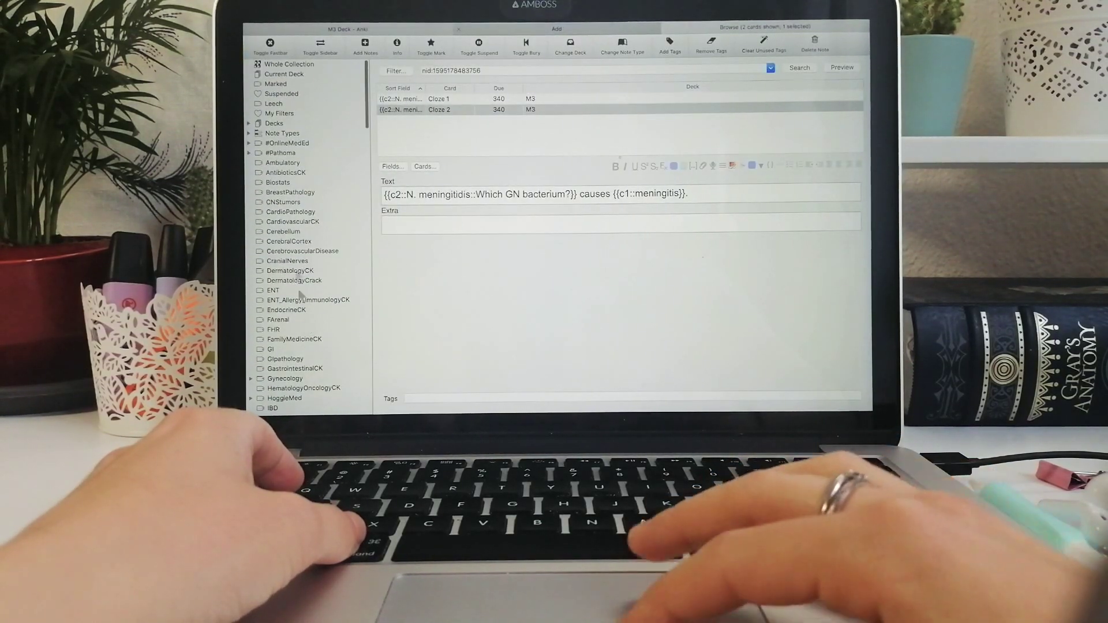
scroll(320, 388, down, 3)
scroll(319, 388, up, 6)
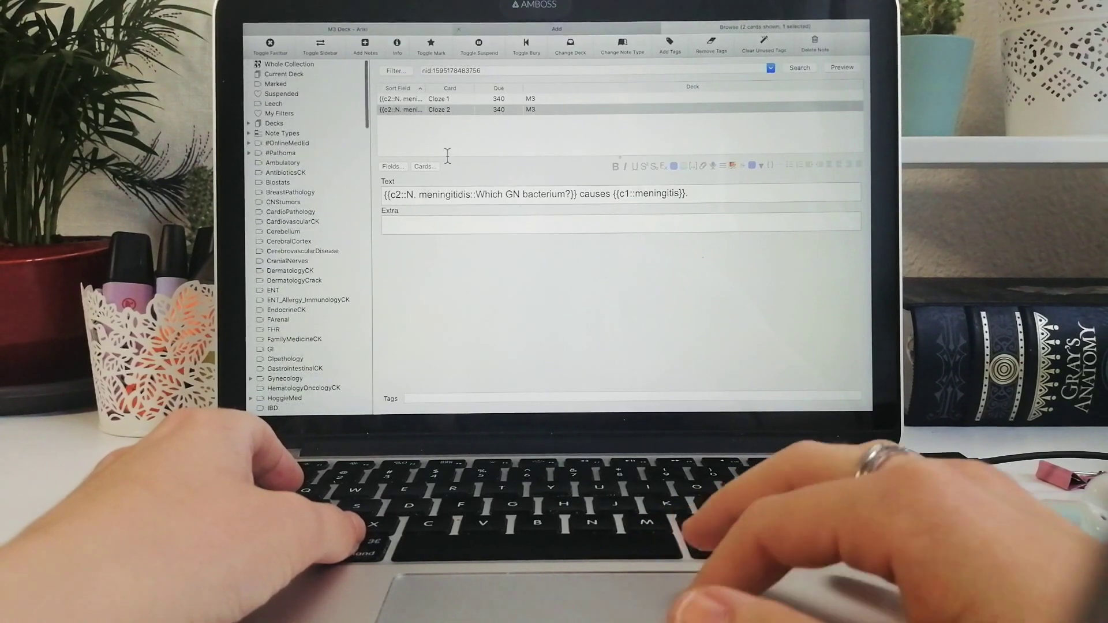
key(ctrl+a)
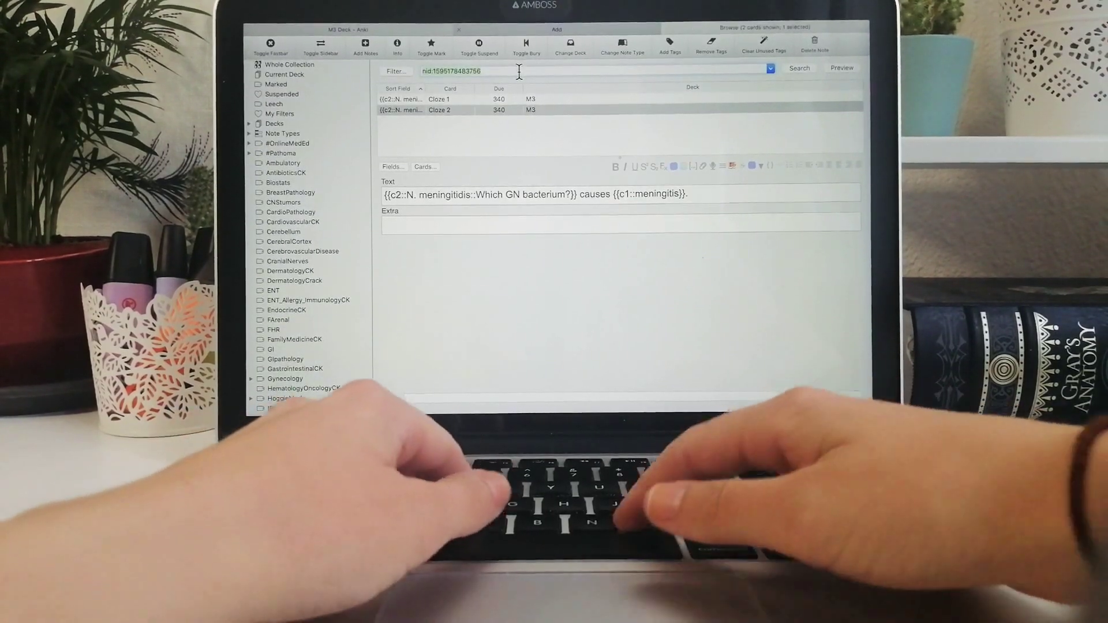
text(misp)
key(BackSpace)
text(oprostol)
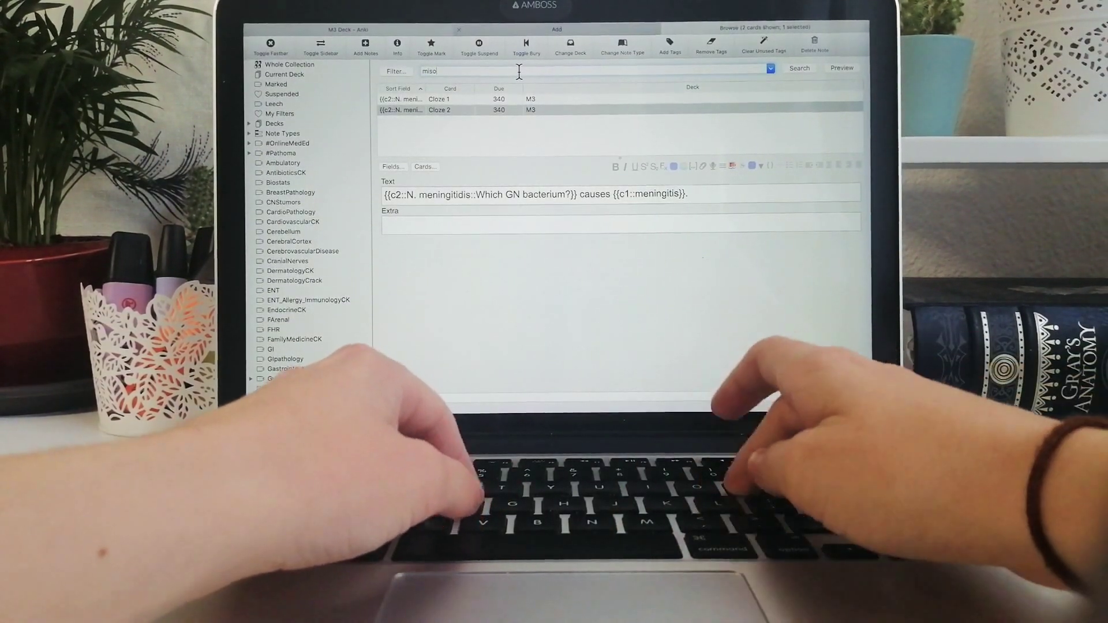
key(Return)
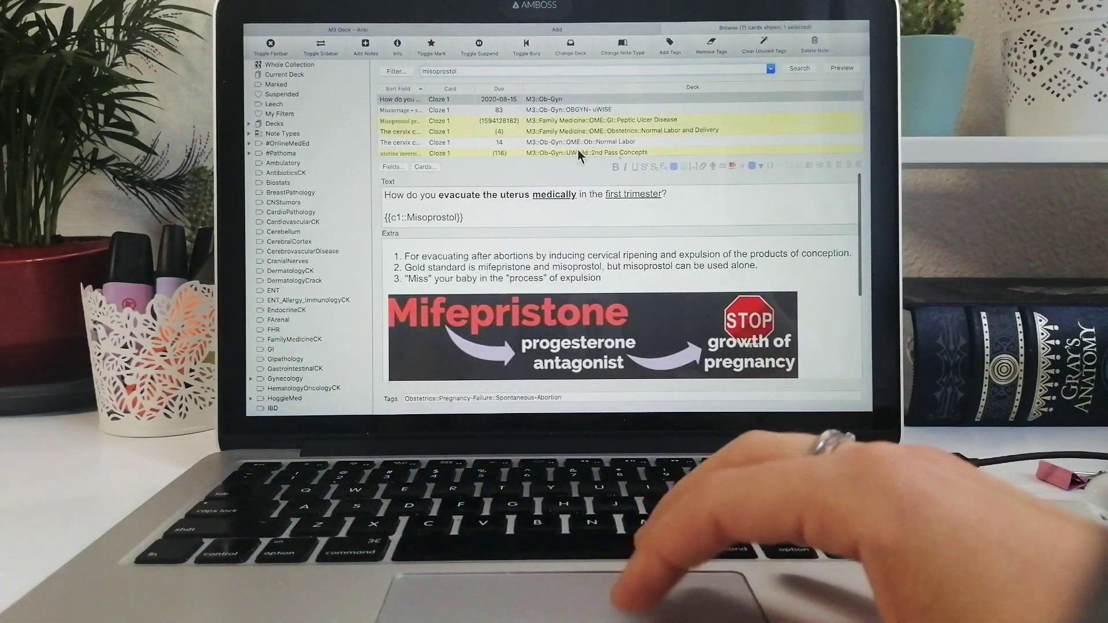
click(589, 118)
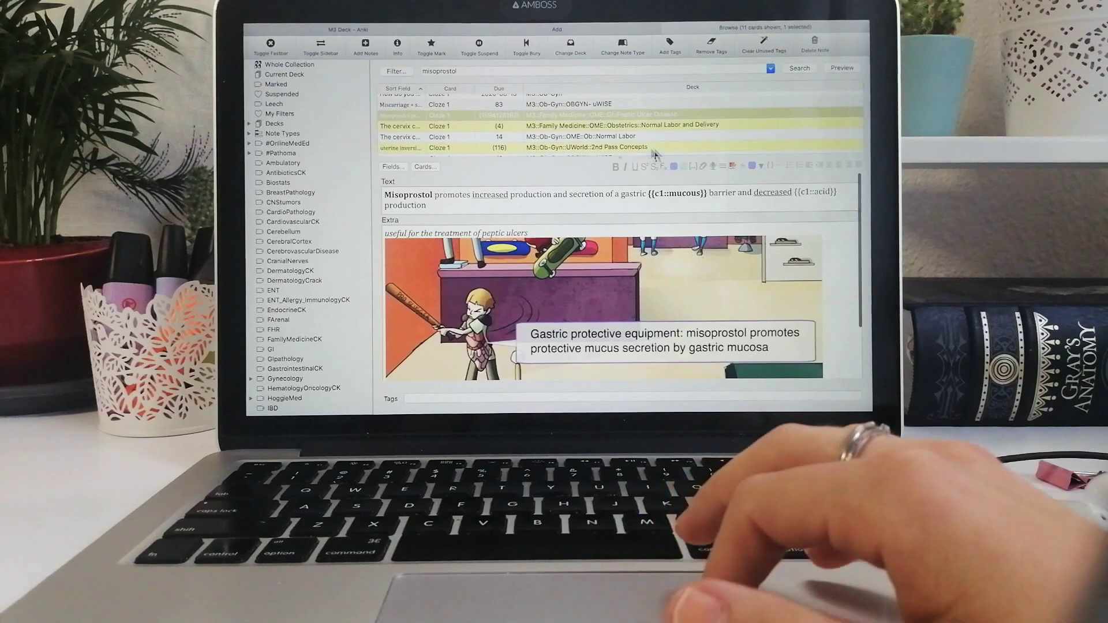
click(628, 123)
click(635, 113)
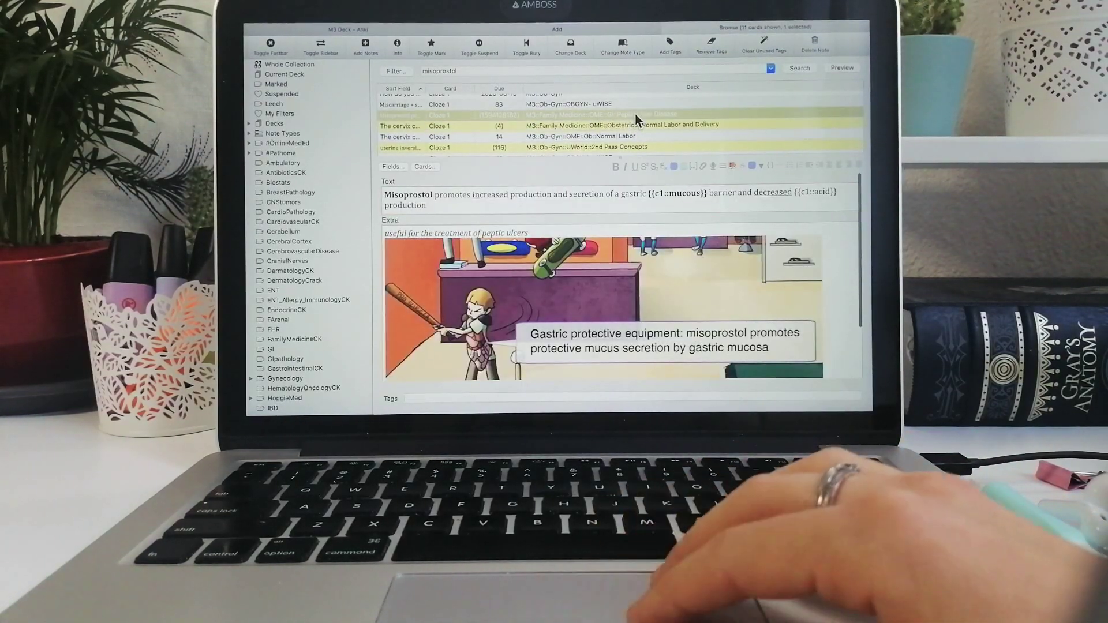
scroll(635, 113, up, 1)
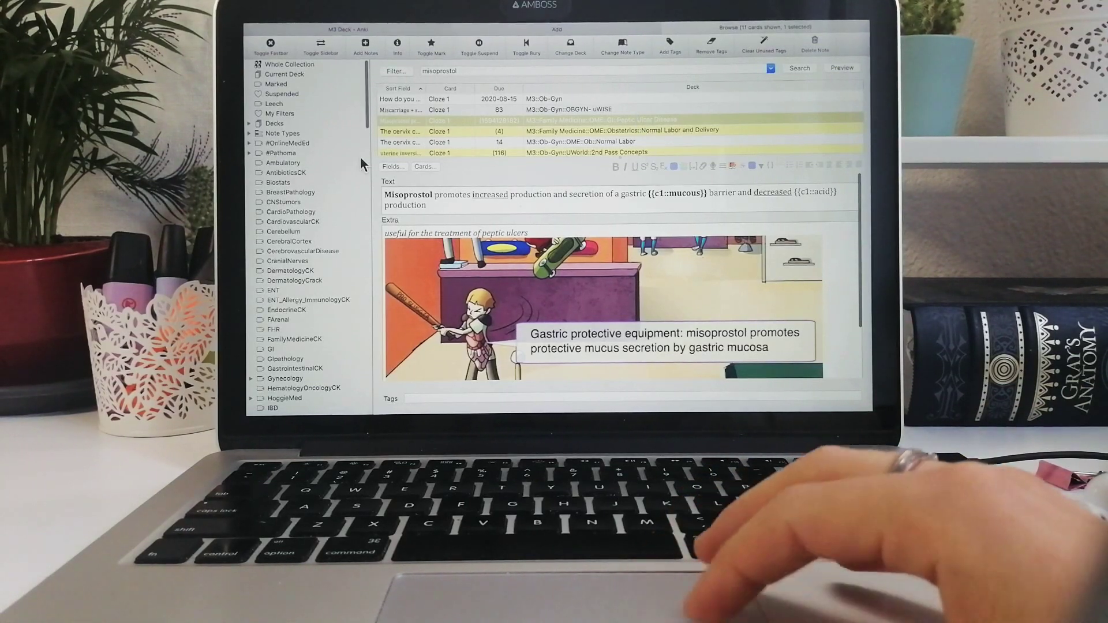
- Filter the browser to Suspended cards, enlarge the list, and open a nephrotic syndrome card
click(289, 91)
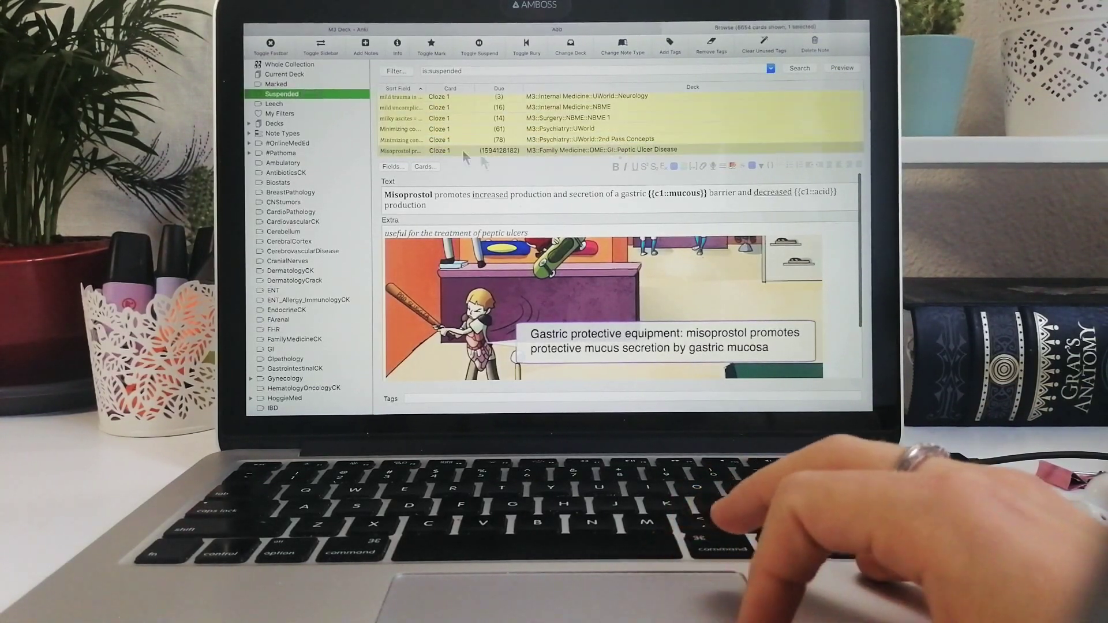
drag(621, 158, 622, 308)
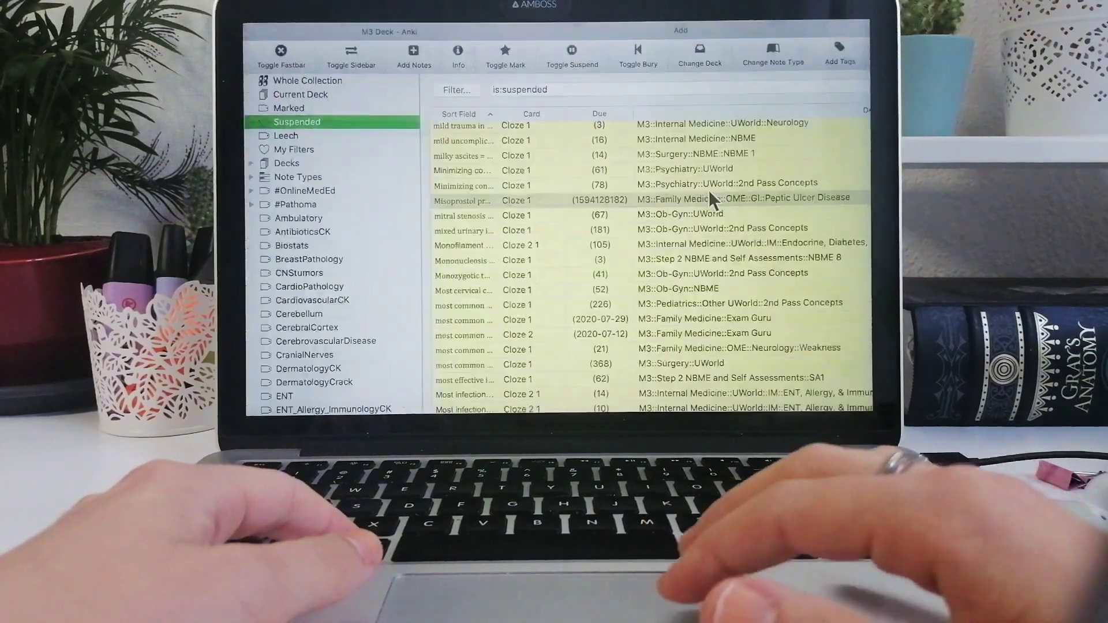
scroll(595, 171, down, 5)
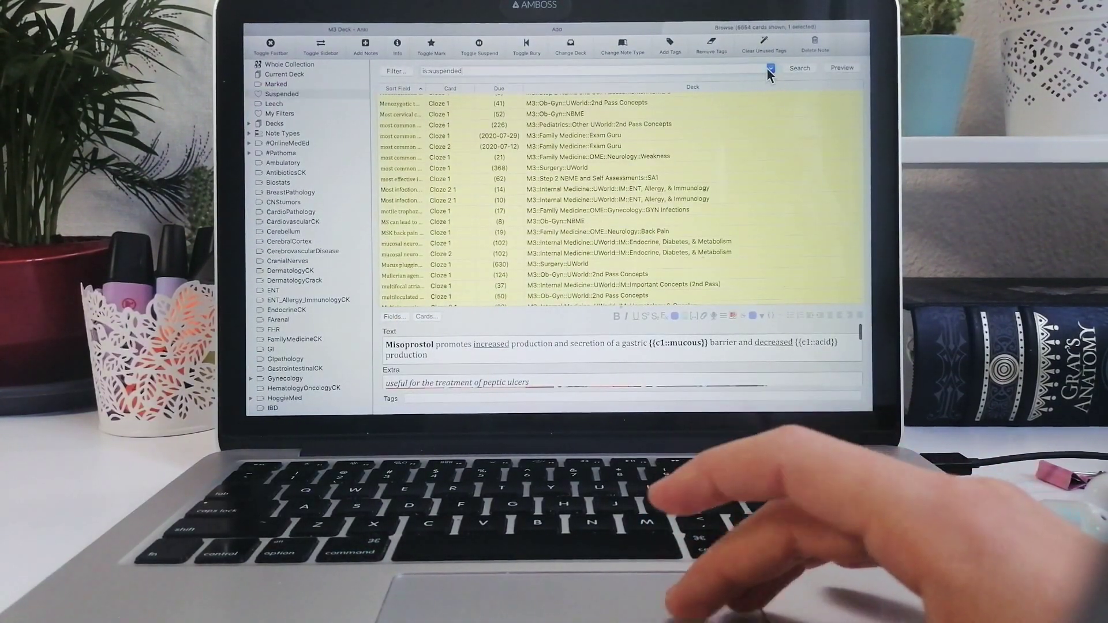
scroll(722, 179, down, 5)
scroll(721, 178, down, 5)
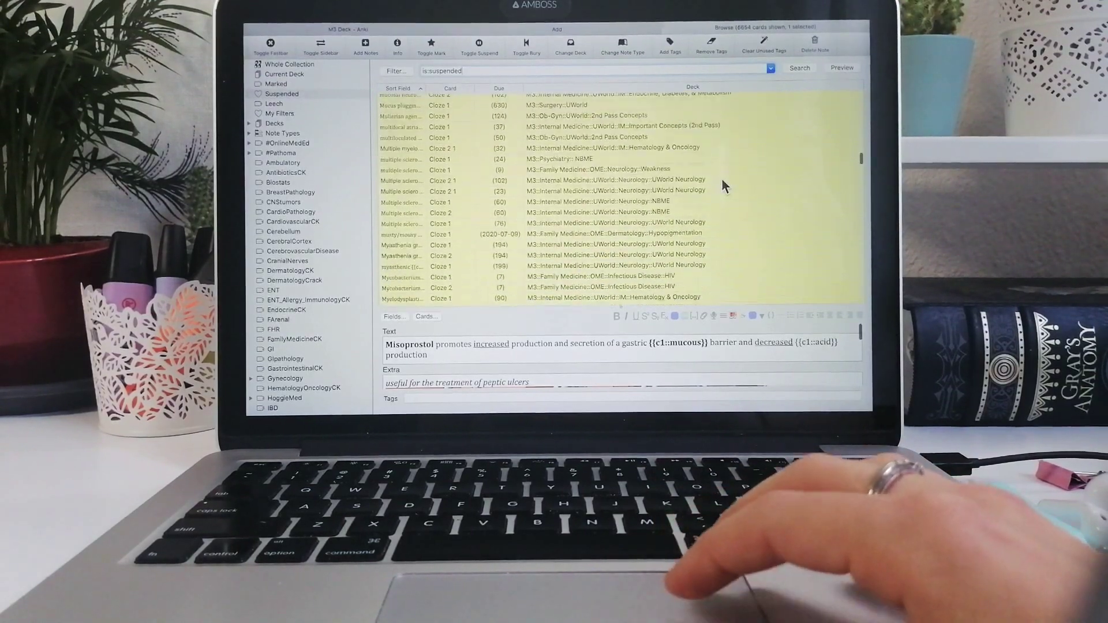
scroll(721, 179, down, 5)
scroll(722, 178, down, 5)
scroll(722, 178, down, 5)
scroll(722, 179, down, 5)
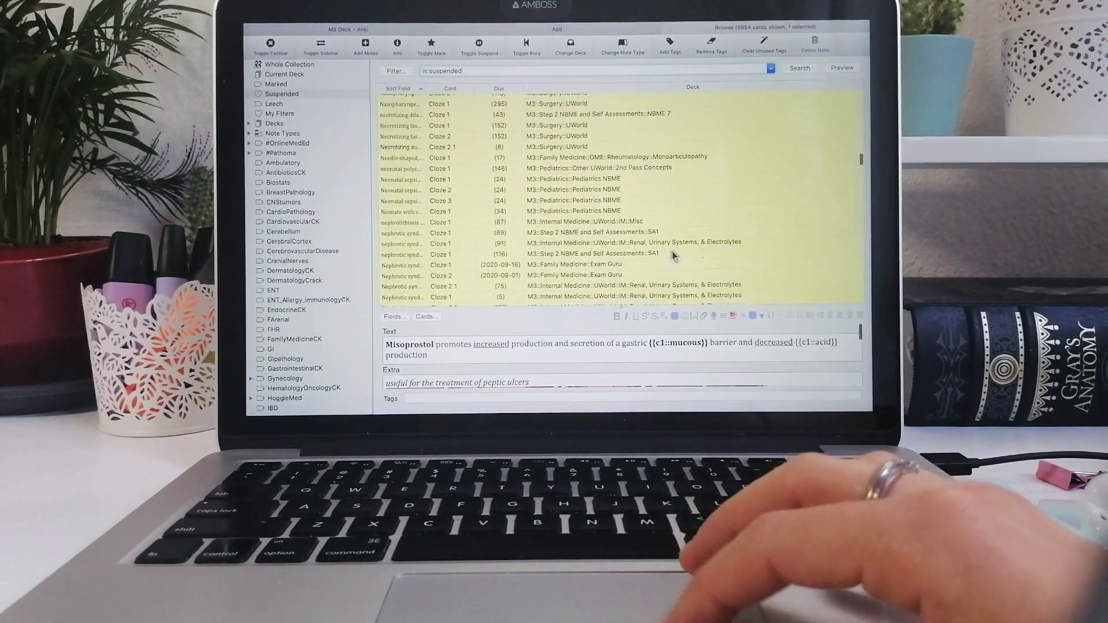
click(666, 243)
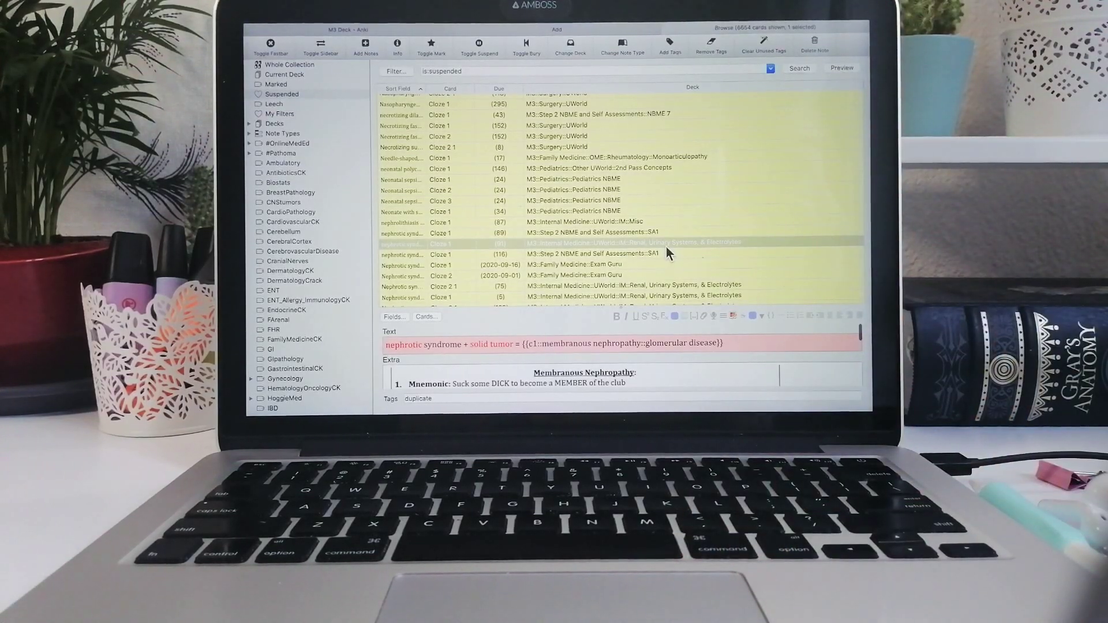
- Open the most recently added N. meningitidis note in the browser with an enlarged editor
click(669, 33)
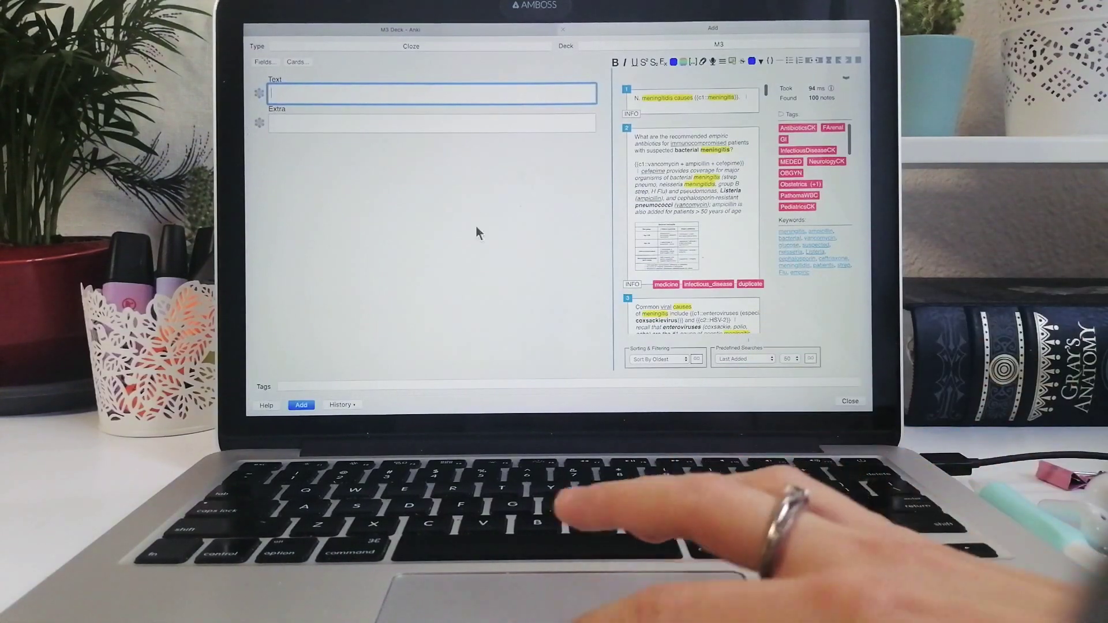
click(344, 405)
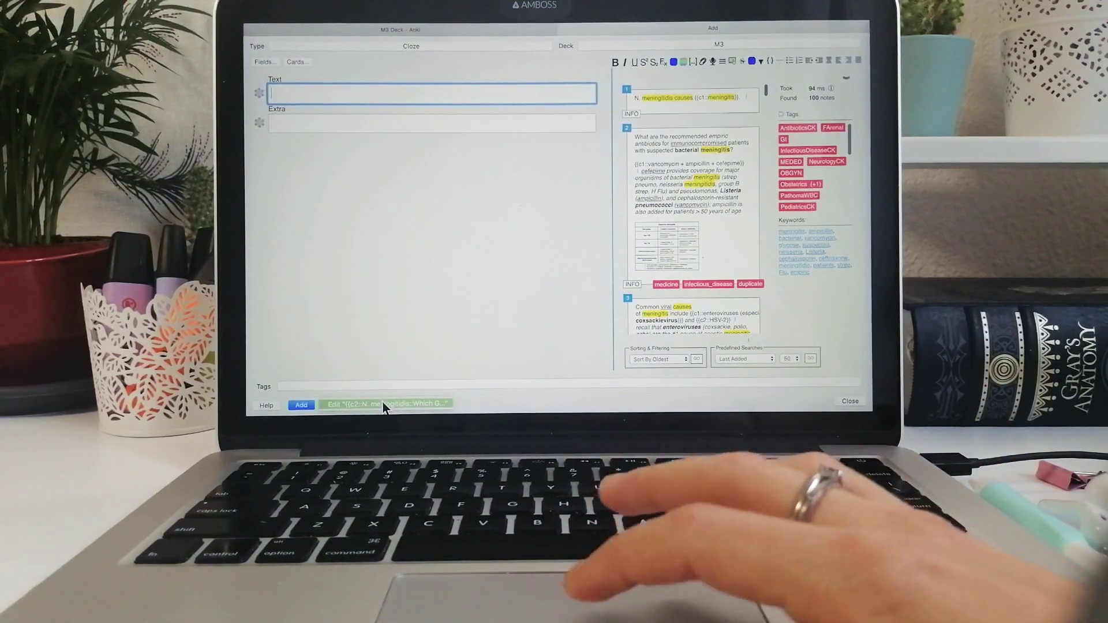
click(383, 399)
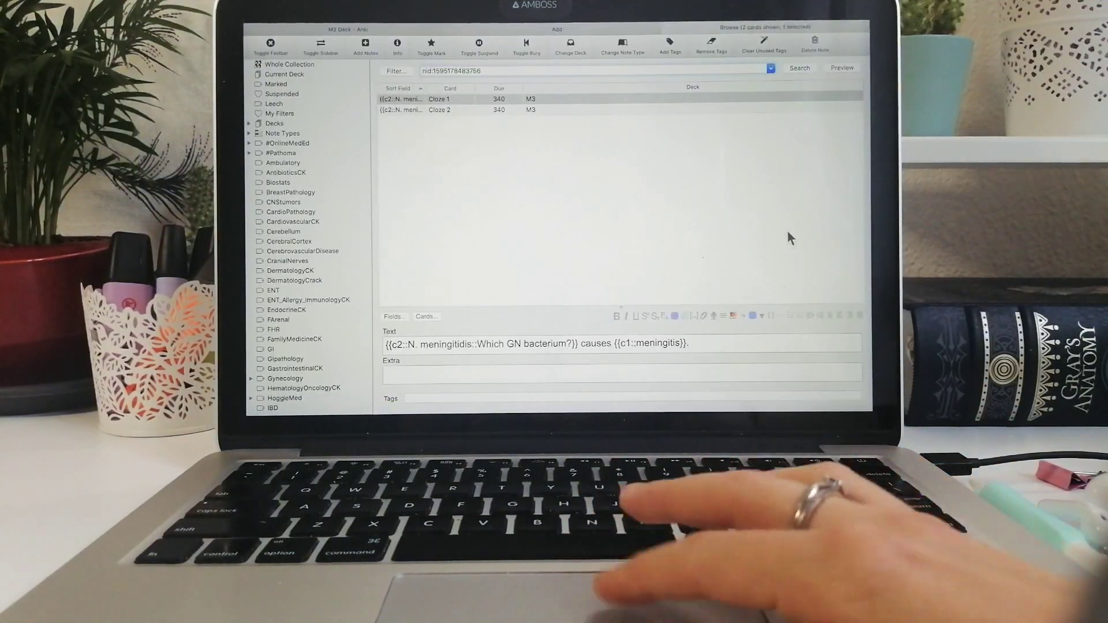
click(621, 112)
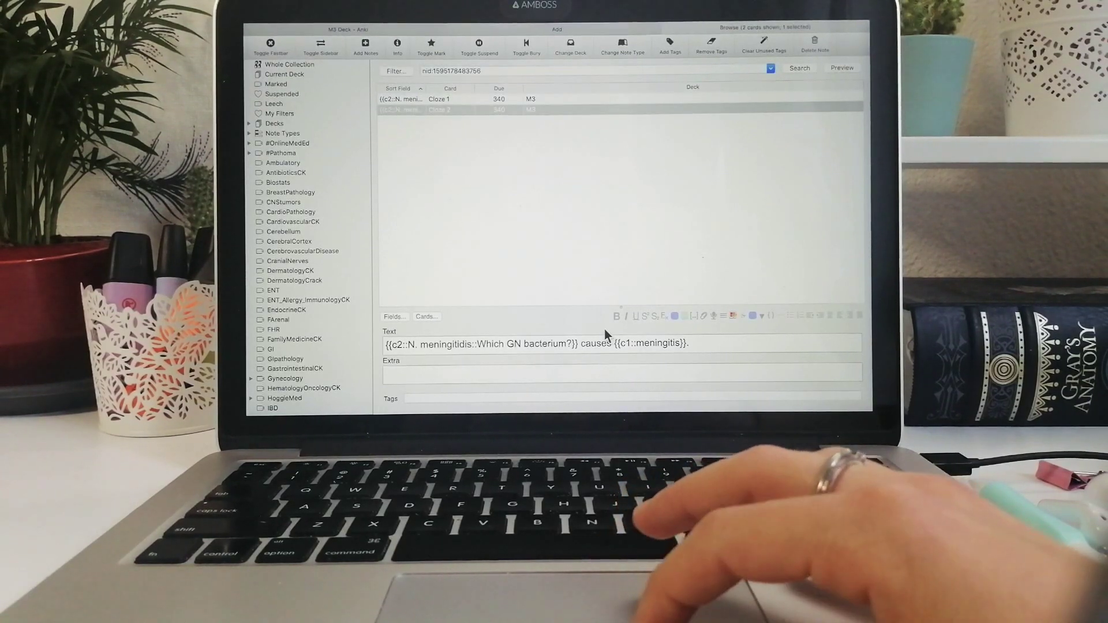
drag(620, 306, 620, 168)
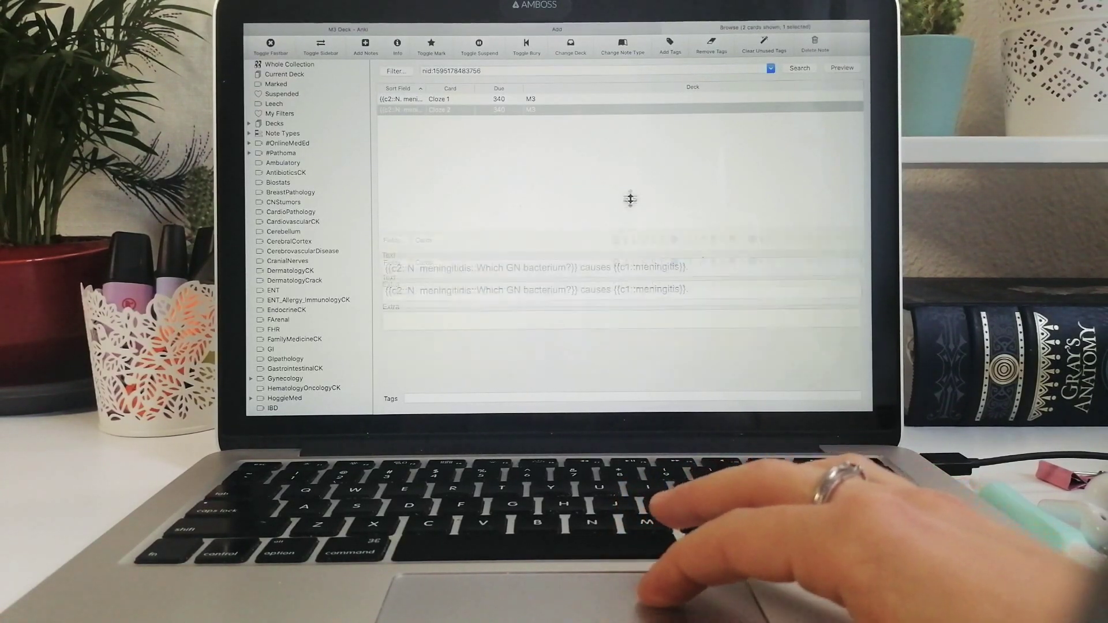
click(708, 205)
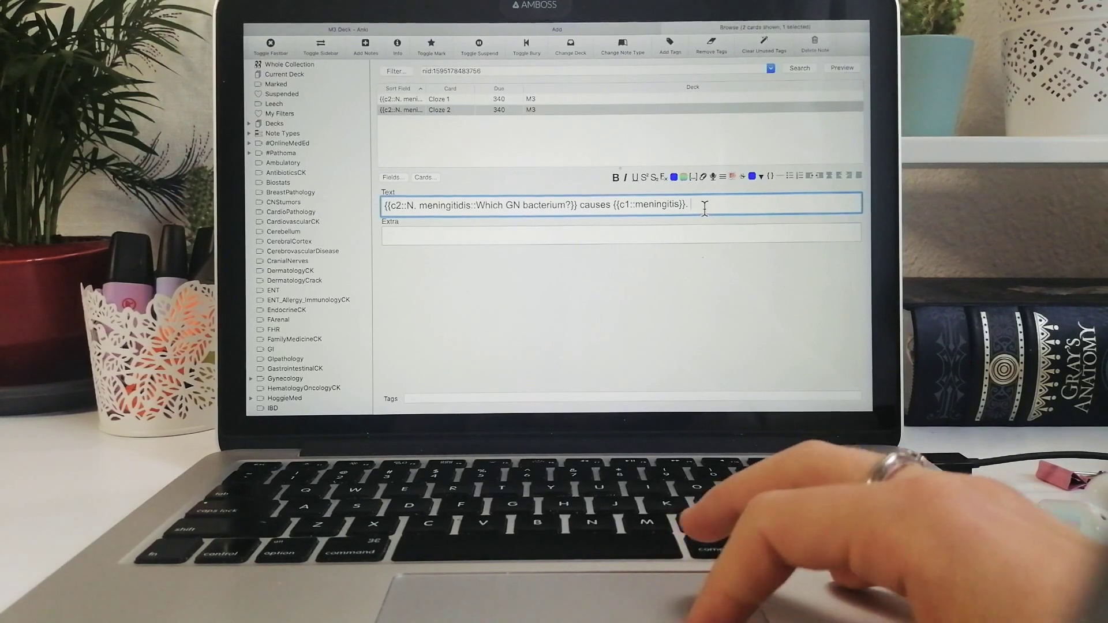
- Preview the Cloze 1 card, reveal its answer, and return to the browser
click(620, 98)
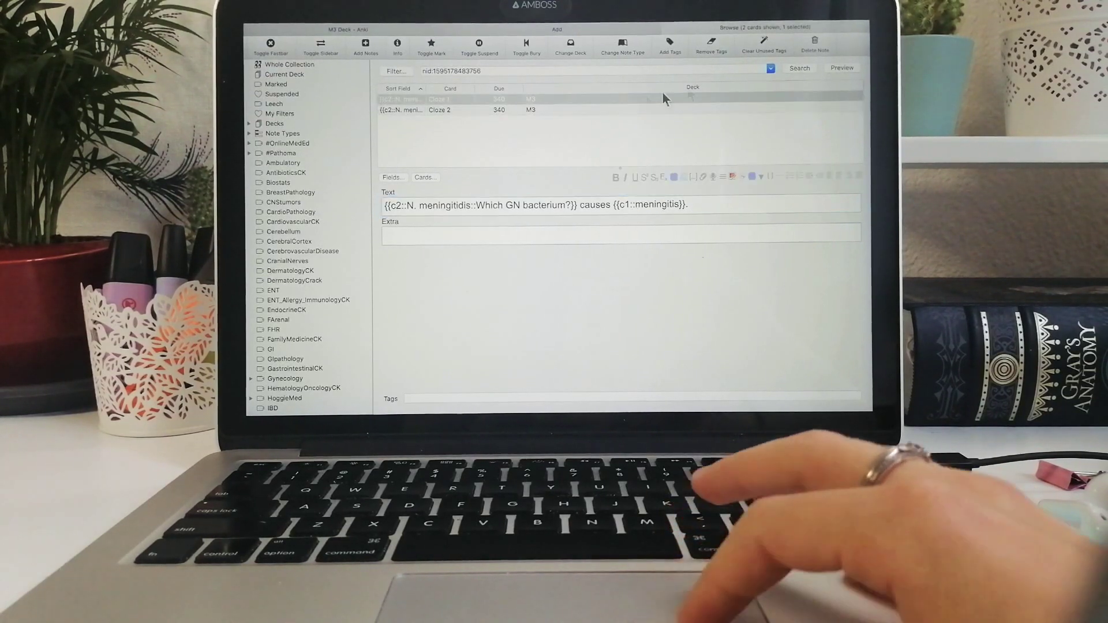
click(838, 68)
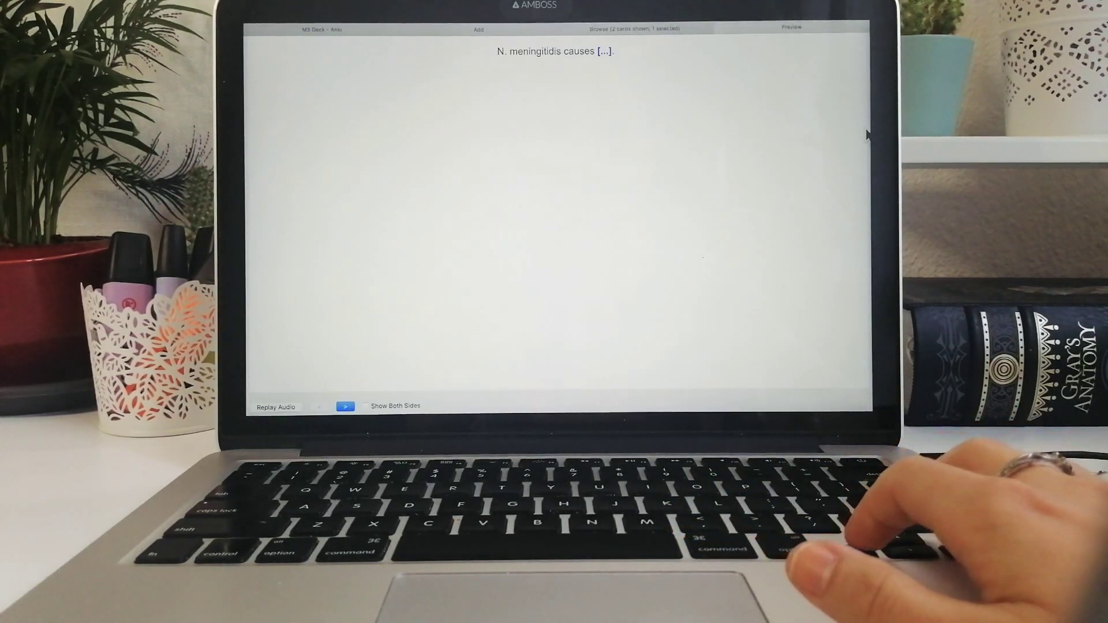
key(Right)
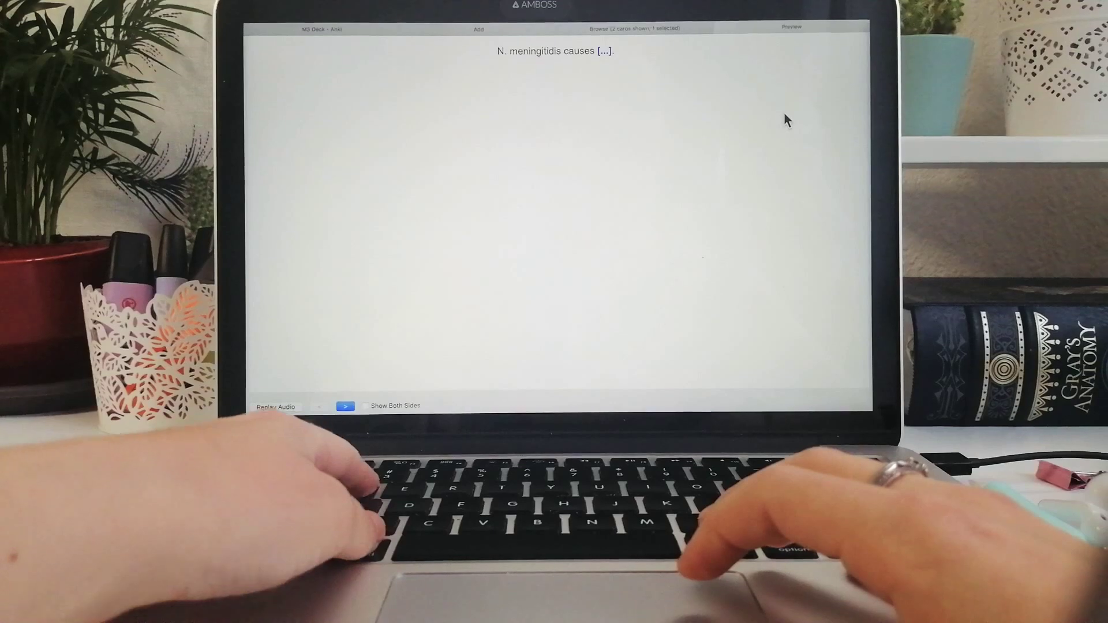
click(674, 37)
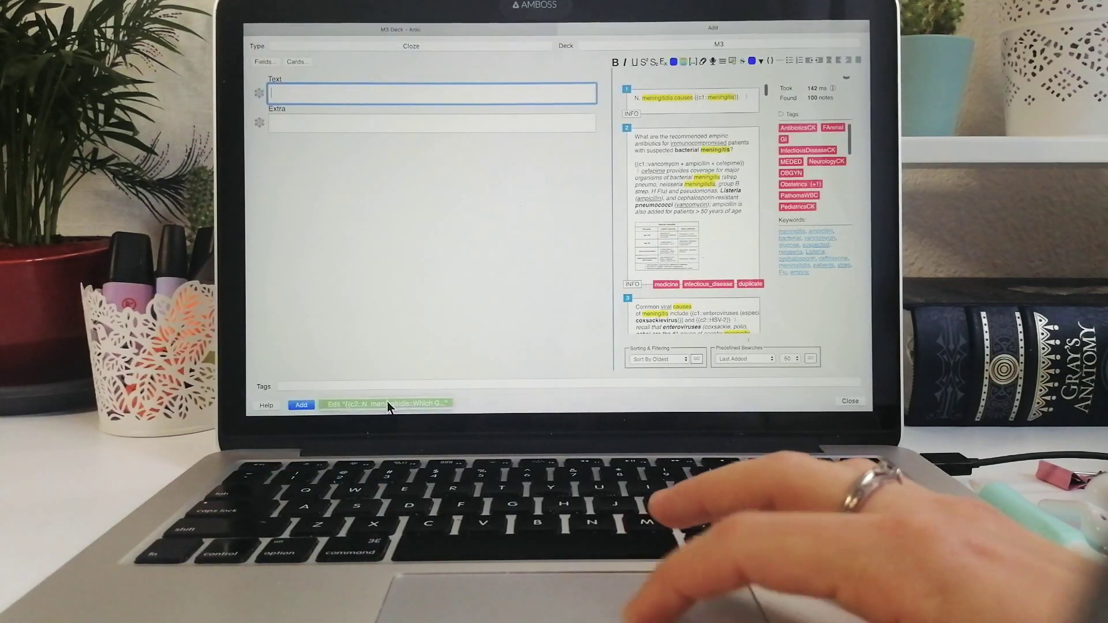
click(389, 404)
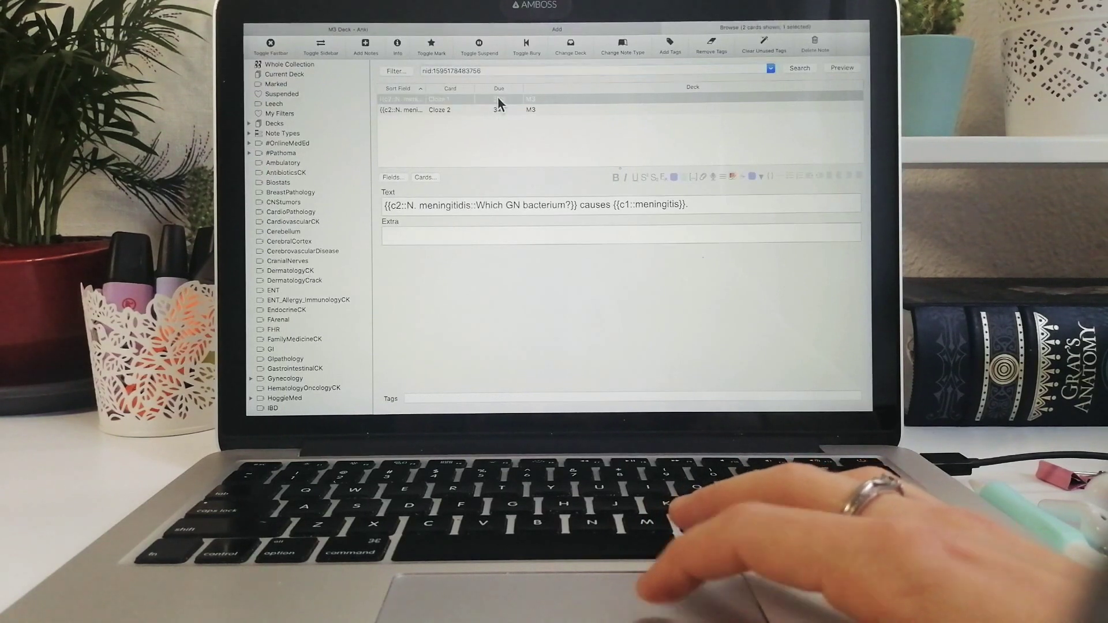
- Suspend the Cloze 1 card, edit the Cloze 2 card, and return to the main window
key(super+j)
click(527, 109)
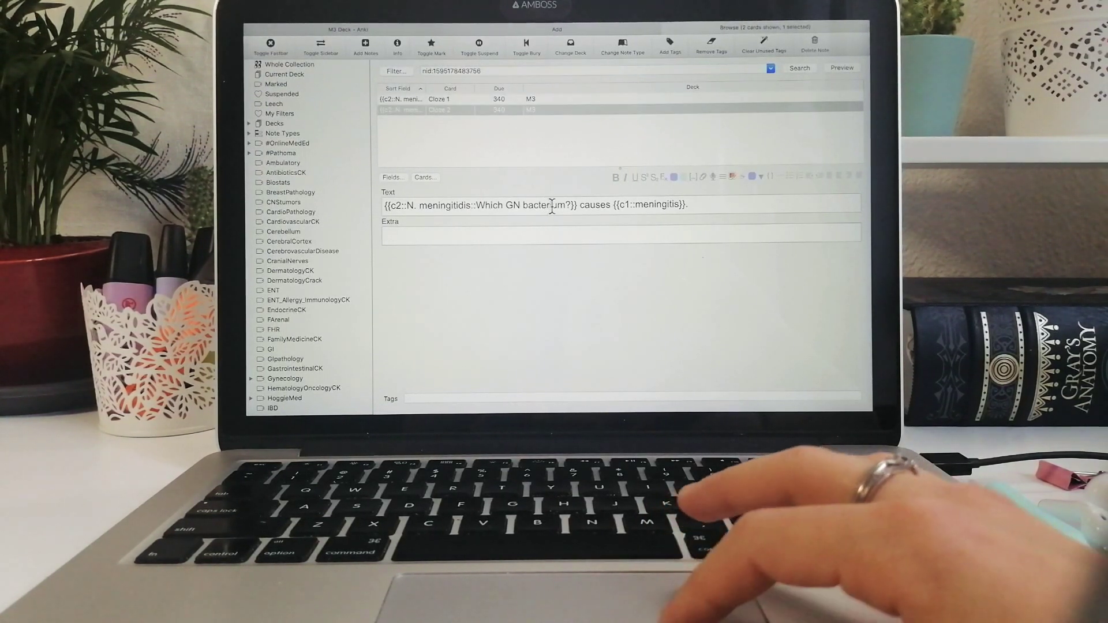
click(619, 206)
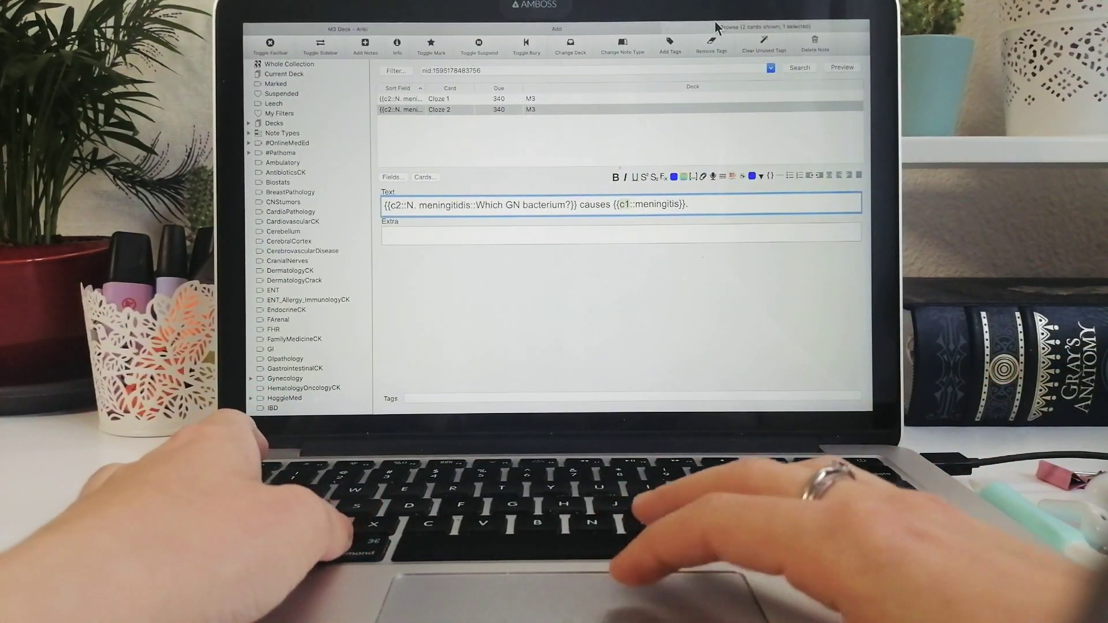
click(557, 50)
- Resume reviewing cards and toggle fullscreen on and off
click(349, 50)
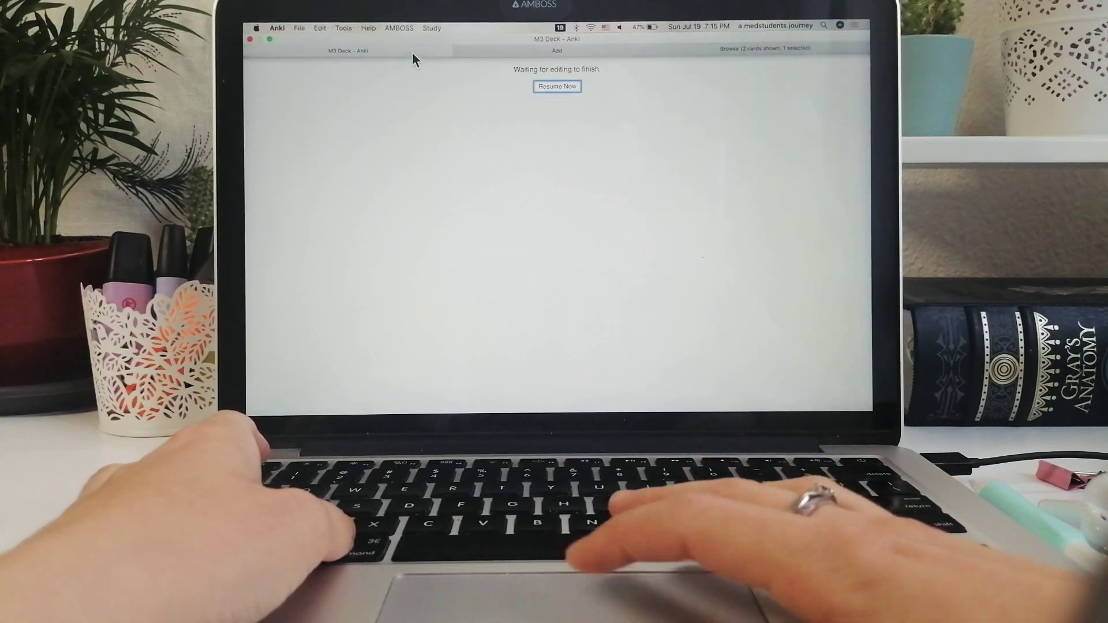
click(565, 85)
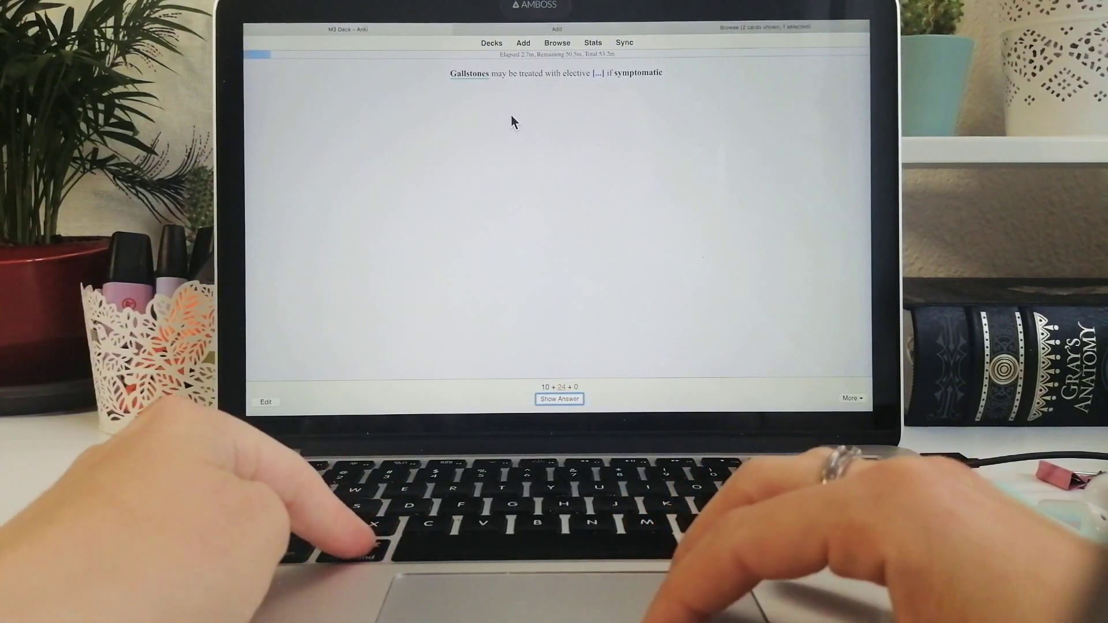
key(ctrl+super+f)
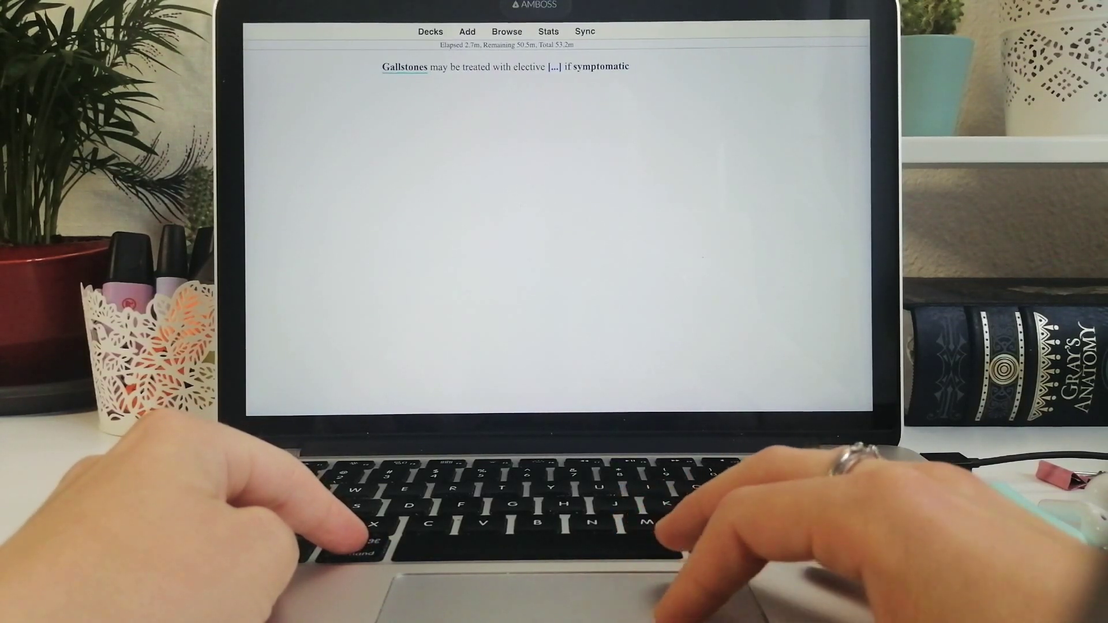
key(ctrl+super+f)
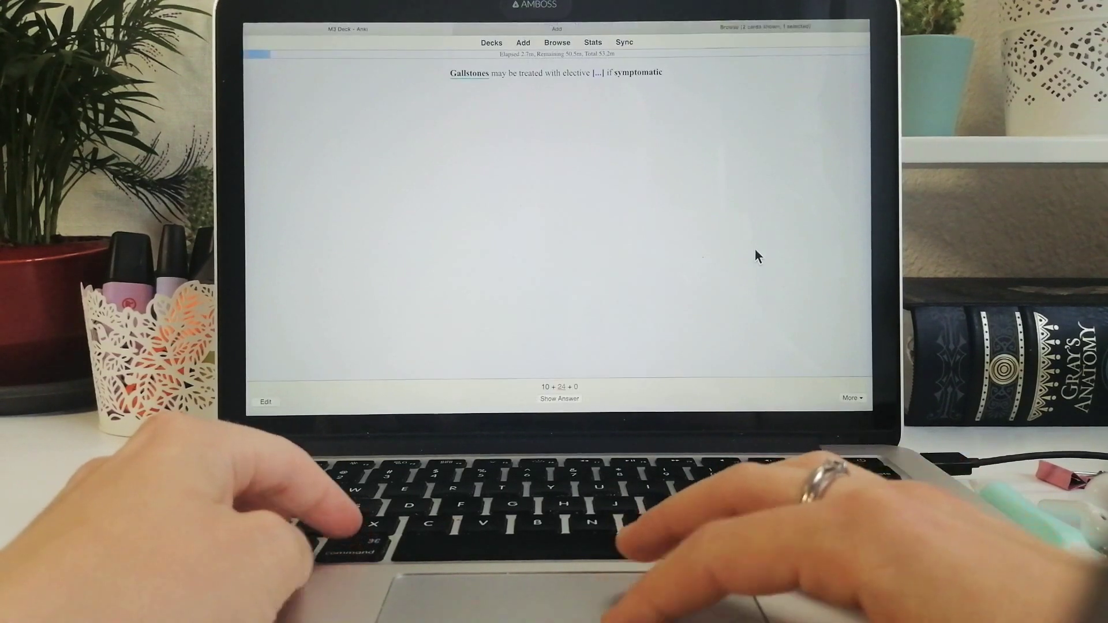
- Open and close the More card-actions list, then edit the Gallstones card
click(853, 398)
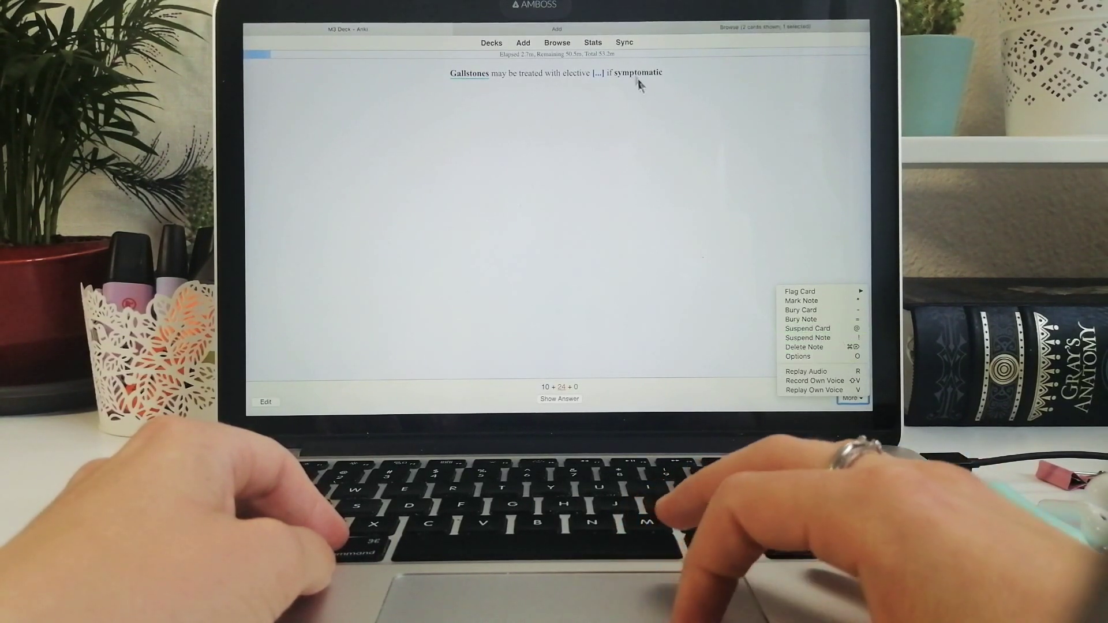
click(663, 80)
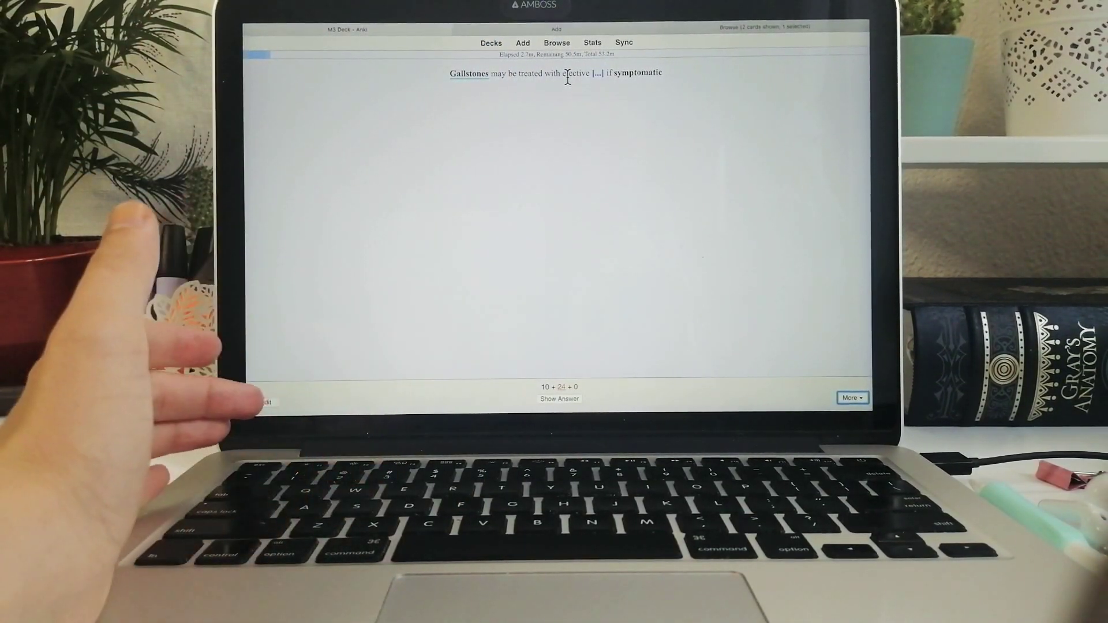
key(e)
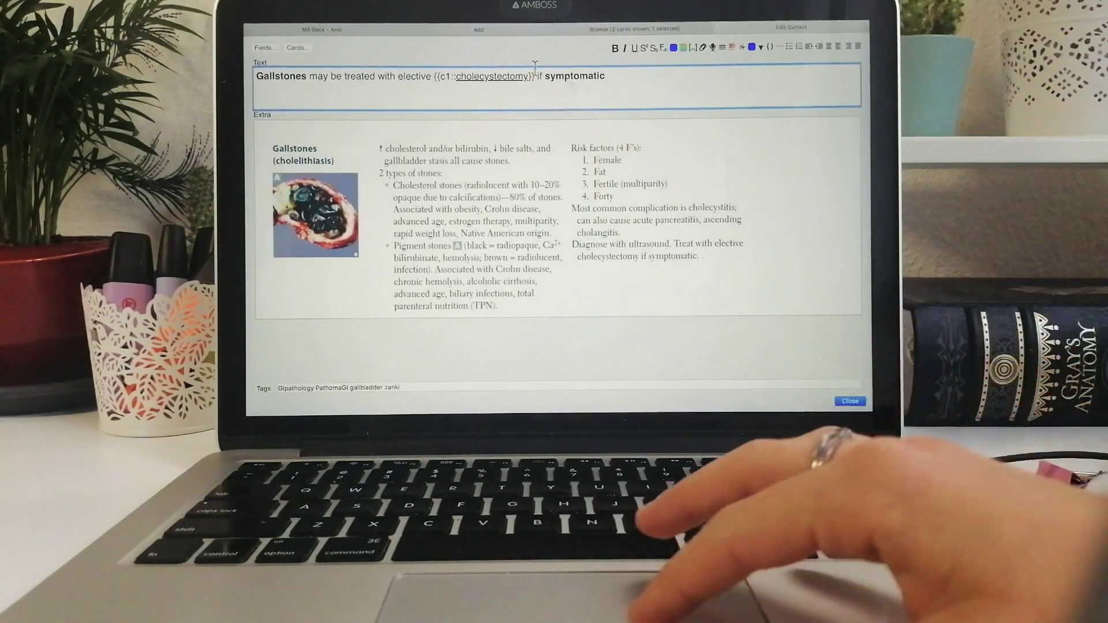
- Make 'Gallstones' the c2 cloze deletion on the gallbladder note and close the editor
double_click(286, 76)
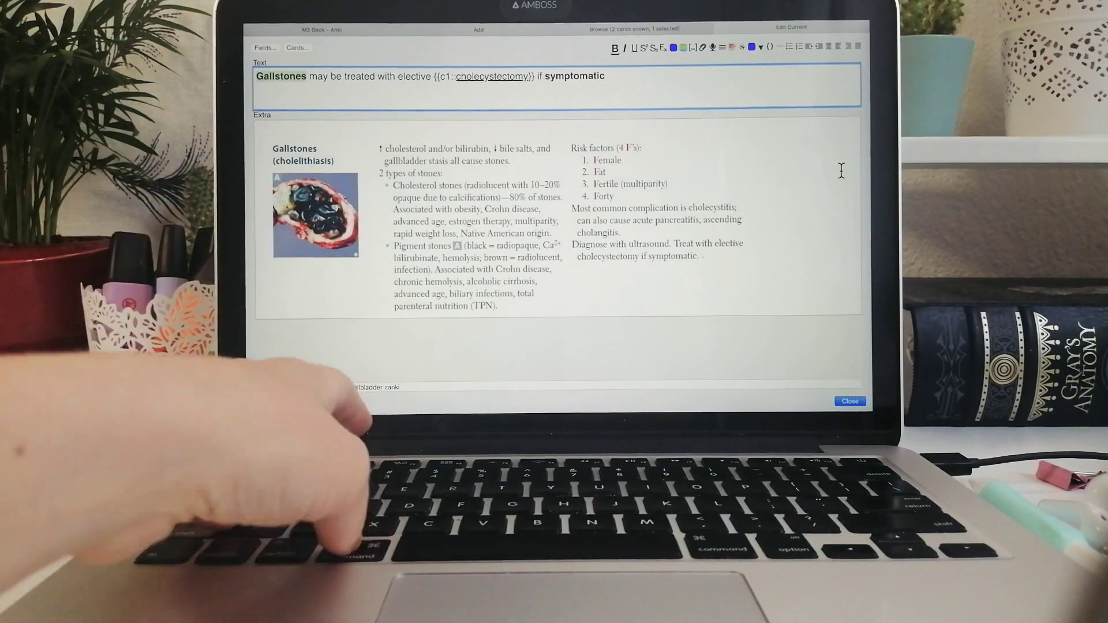
key(super+shift+c)
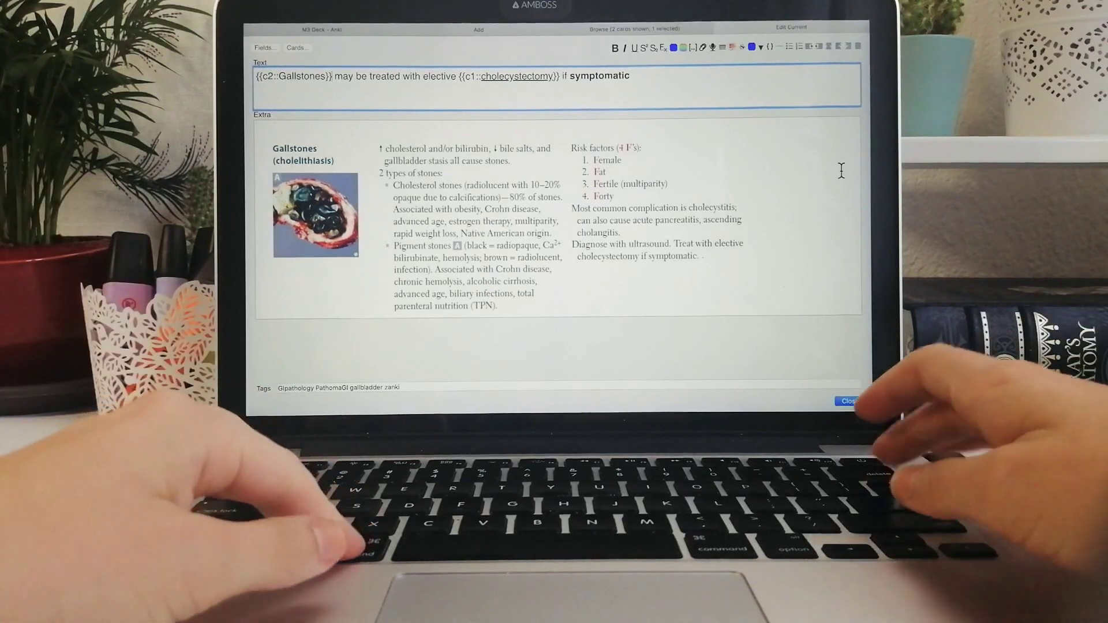
key(super+Return)
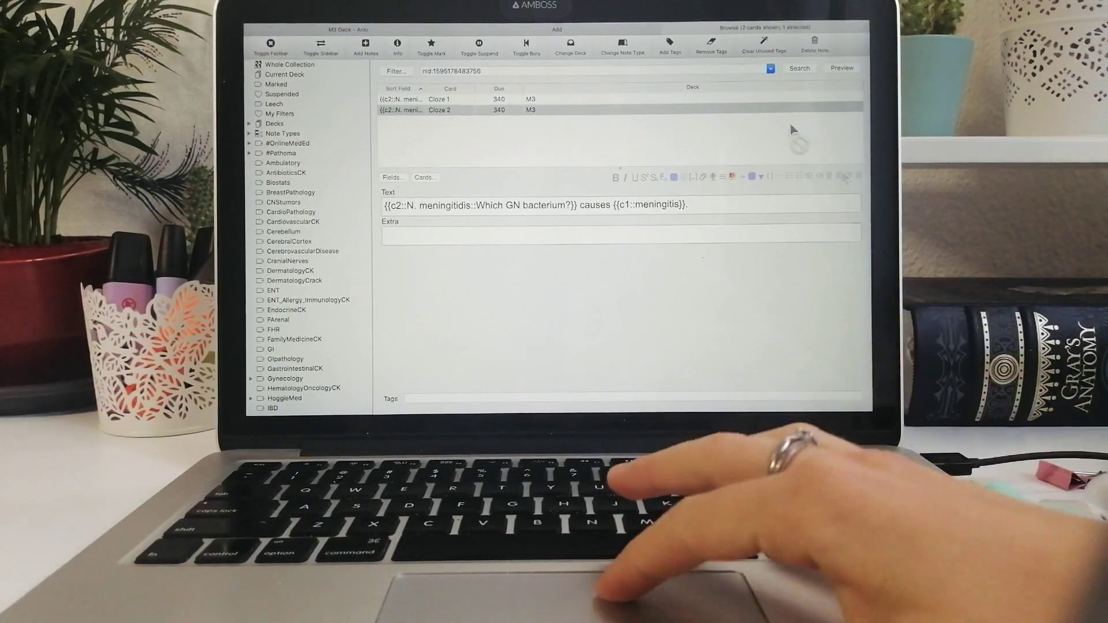
key(Escape)
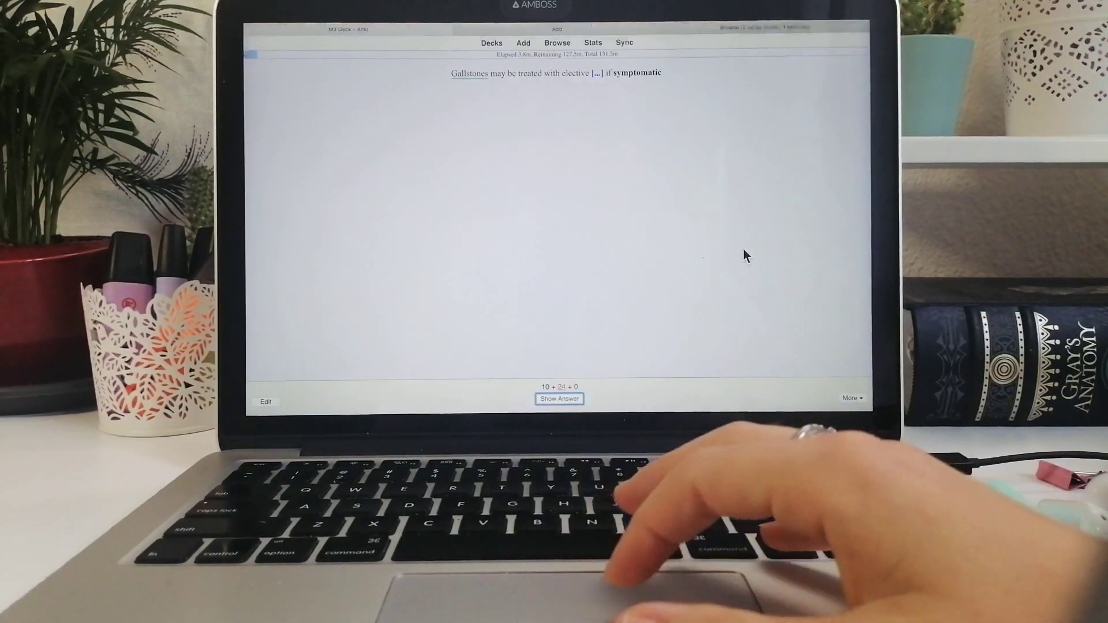
click(852, 399)
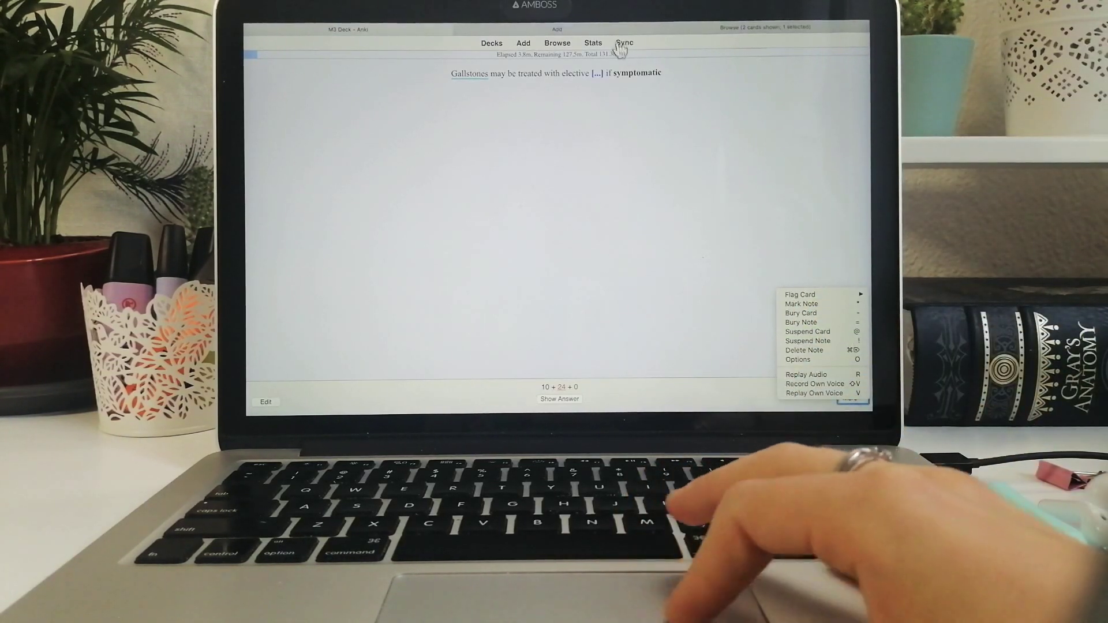
click(701, 27)
click(668, 165)
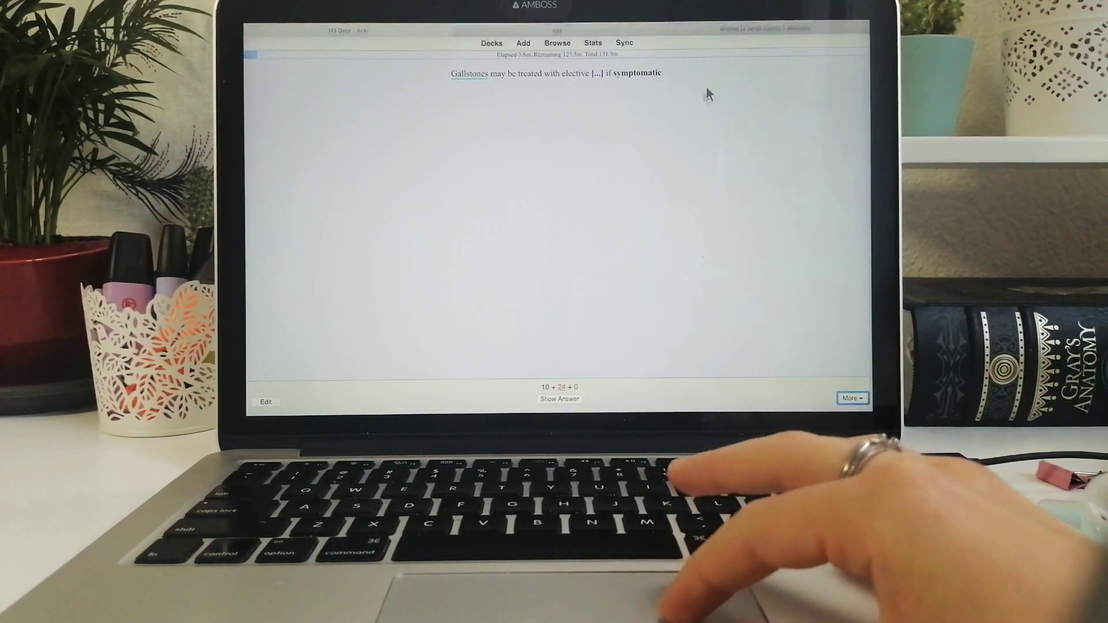
click(726, 29)
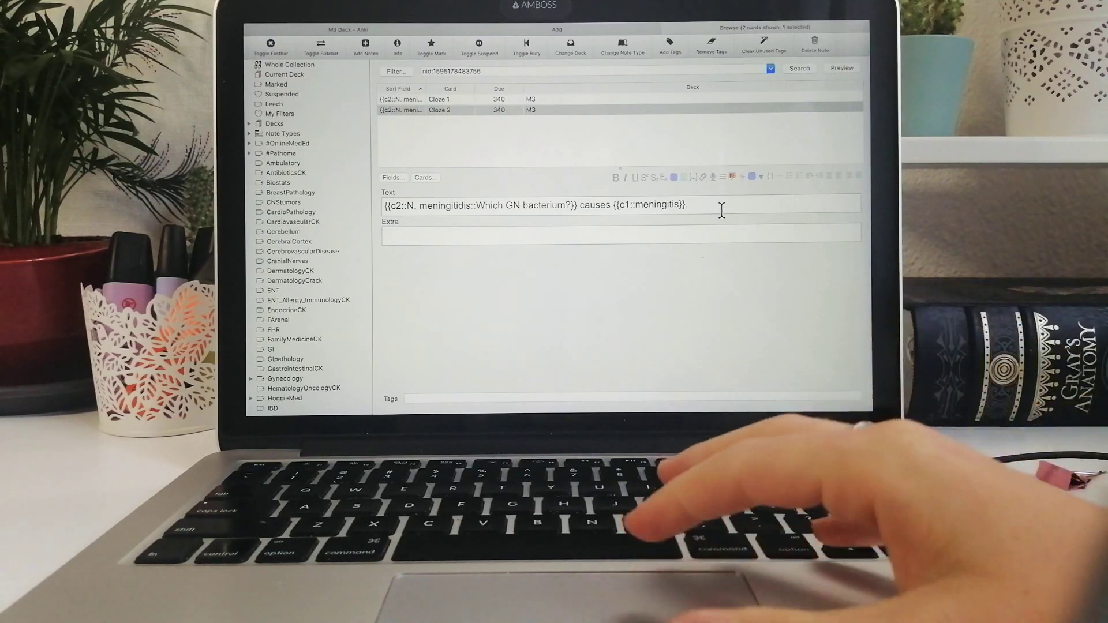
- Try wrapping 'causes' in a new cloze deletion, then undo it
click(693, 206)
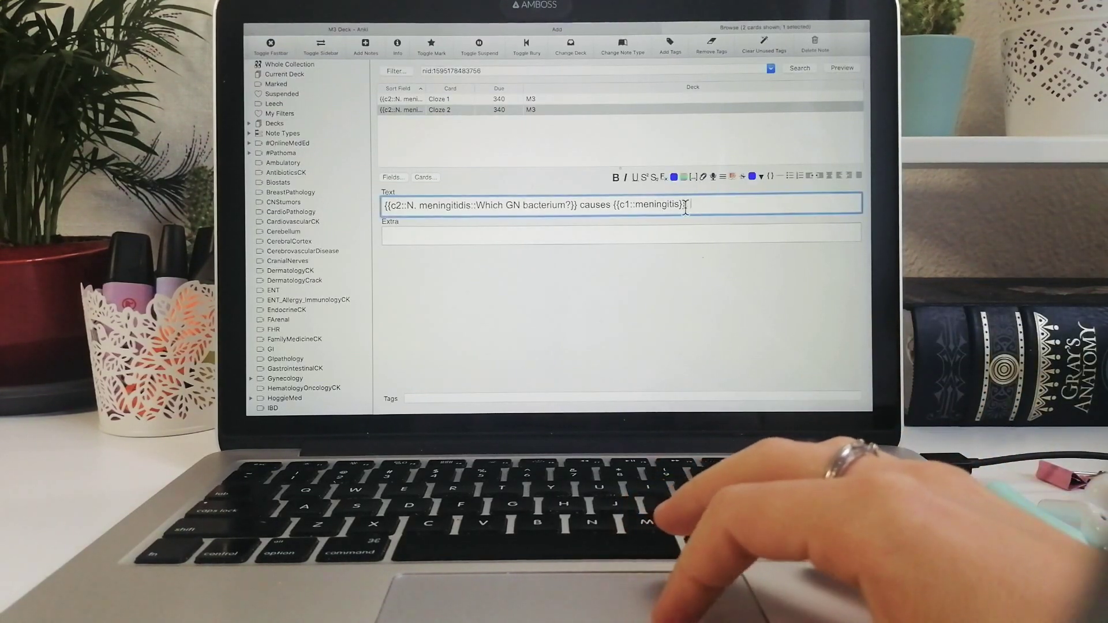
double_click(665, 204)
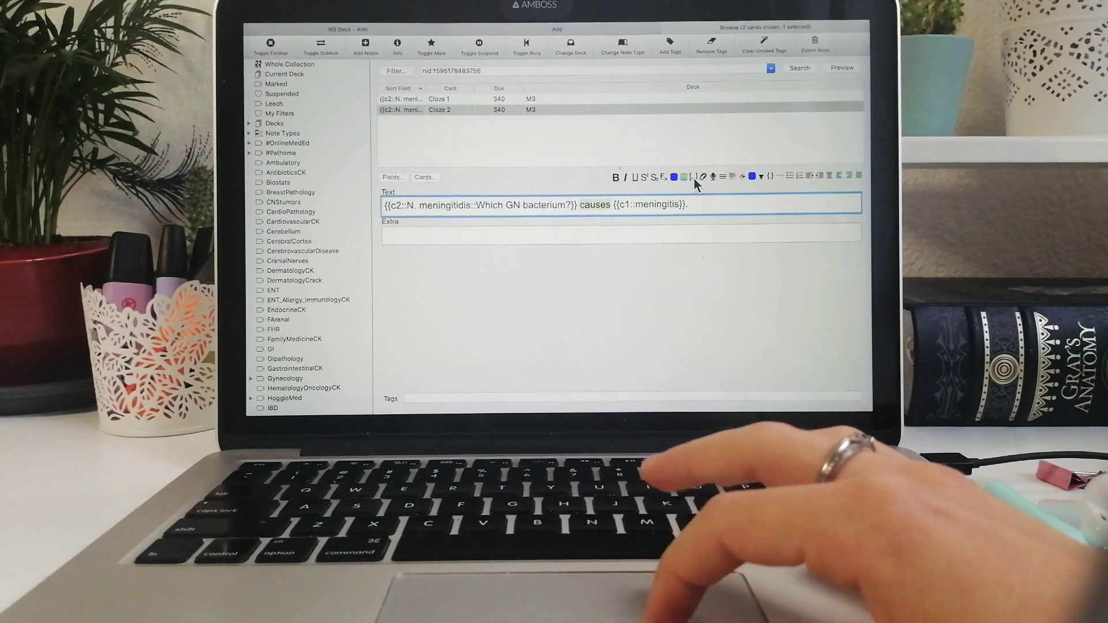
key(ctrl+shift+c)
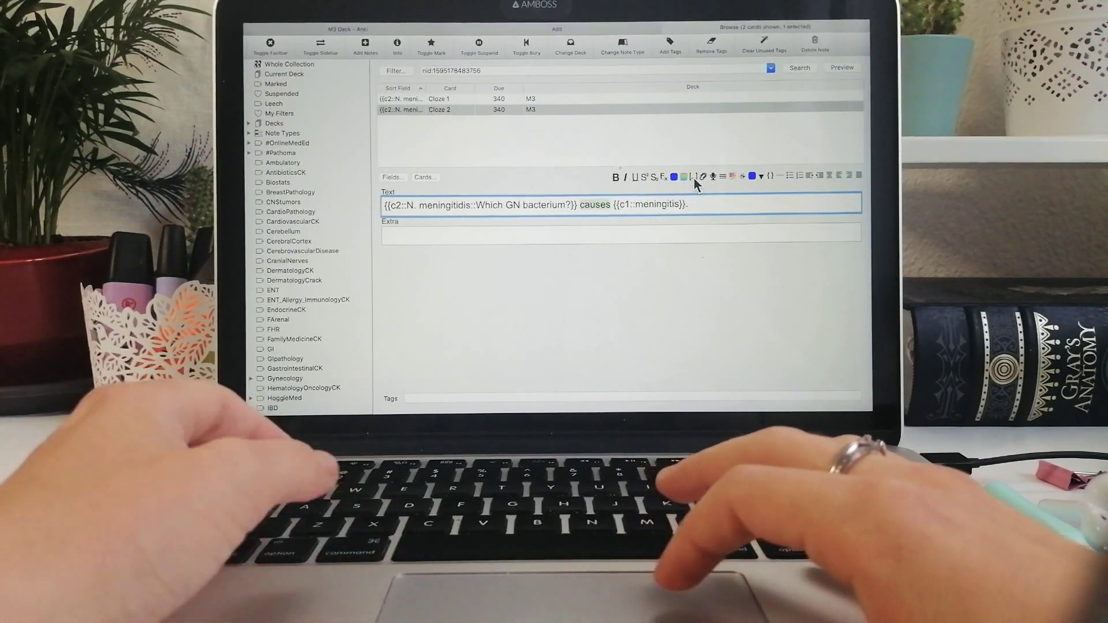
key(ctrl+z)
key(Escape)
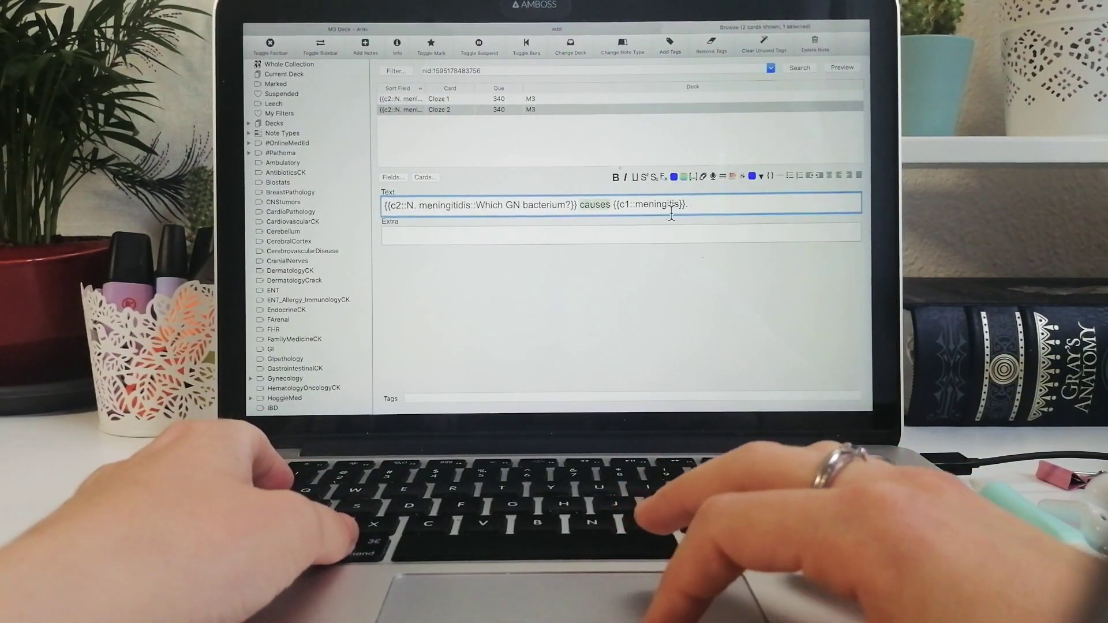
- Add a new line, select 'deletions', then erase the entire Text field
key(Return)
key(Return)
text(Cloze )
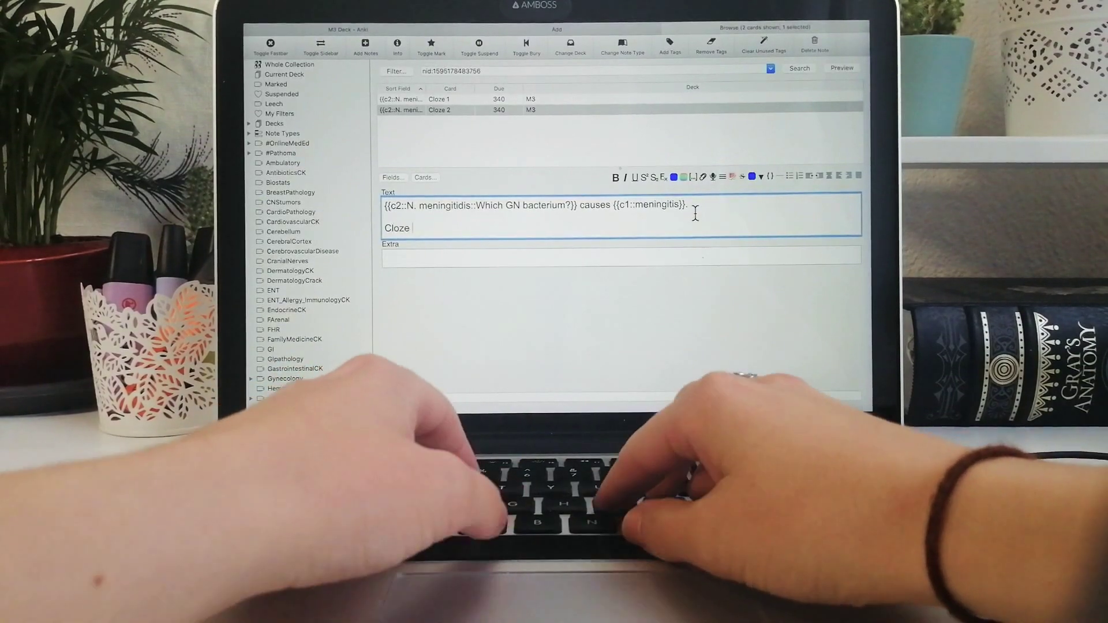
text(deletions:)
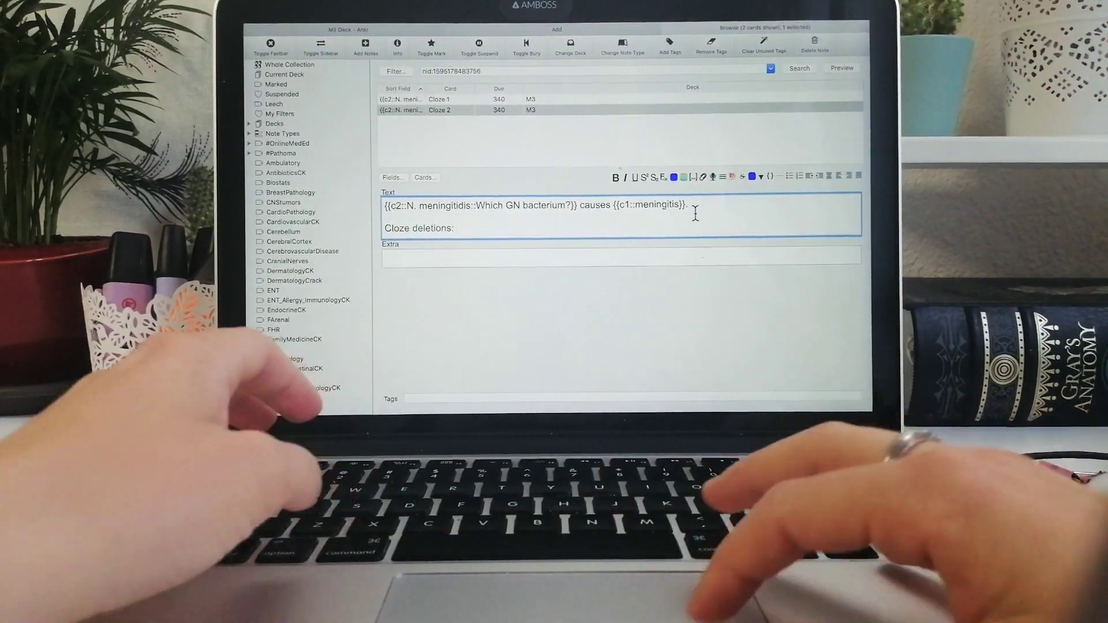
double_click(431, 228)
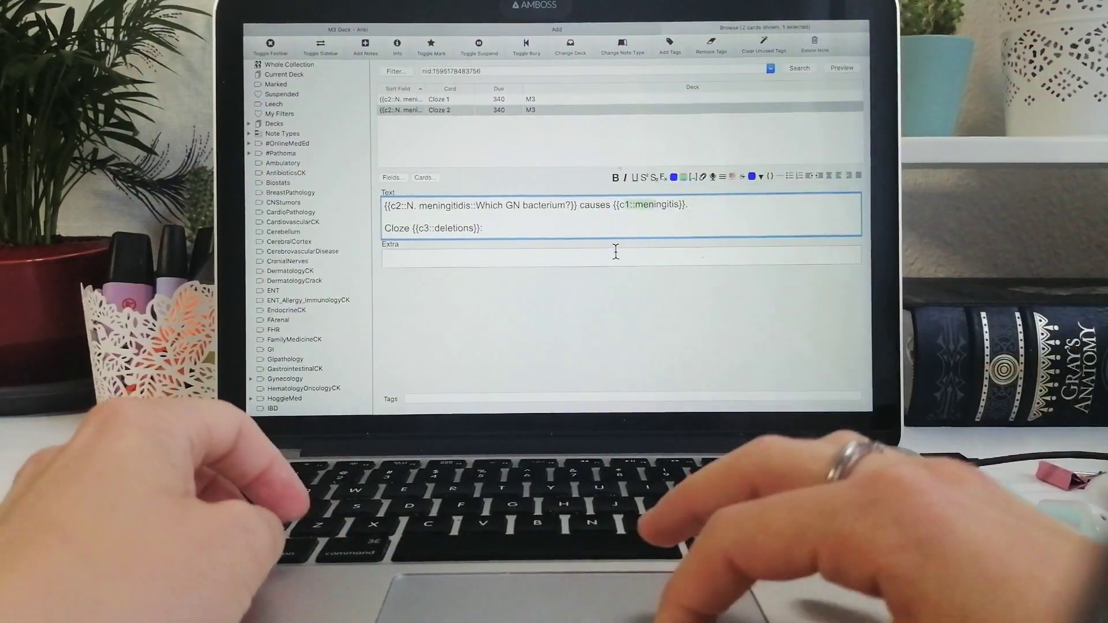
key(super+a)
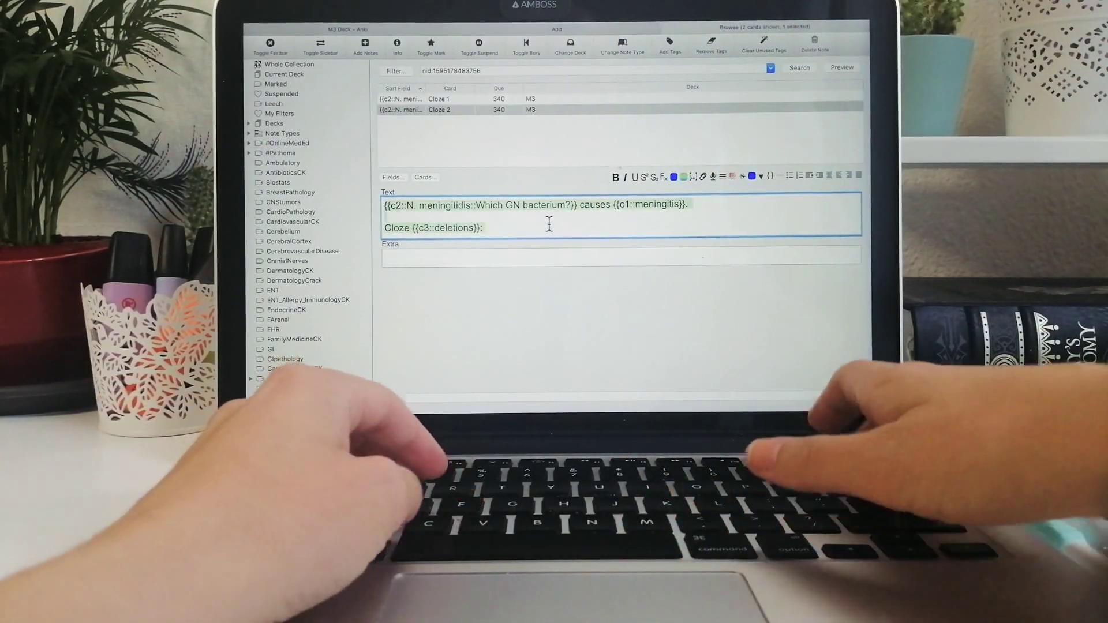
key(BackSpace)
text(Gre)
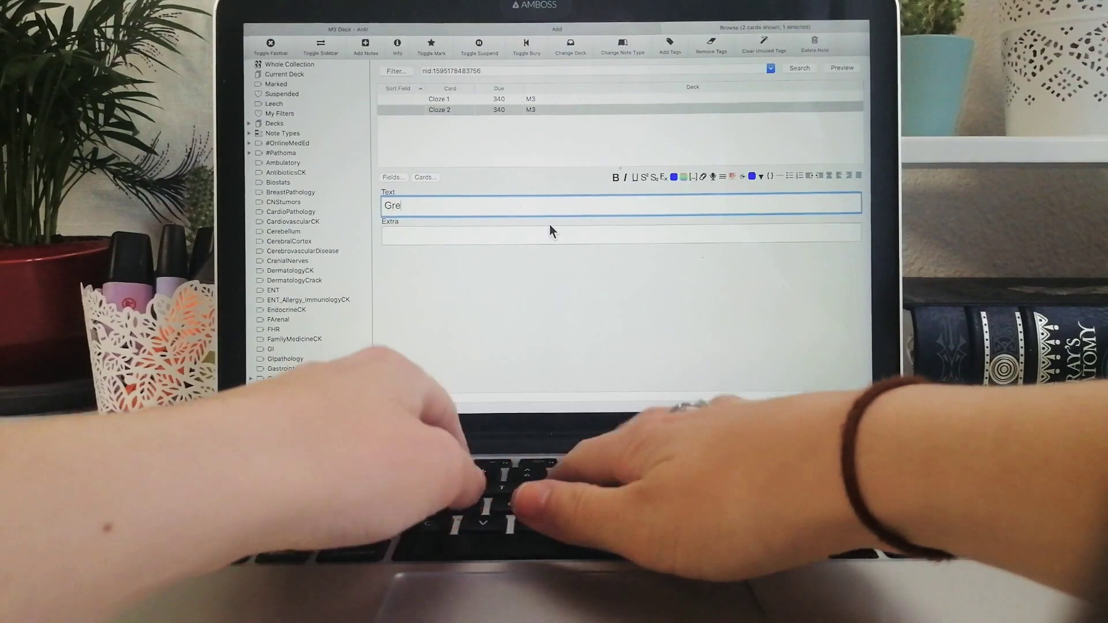
text(y's Anatomy is )
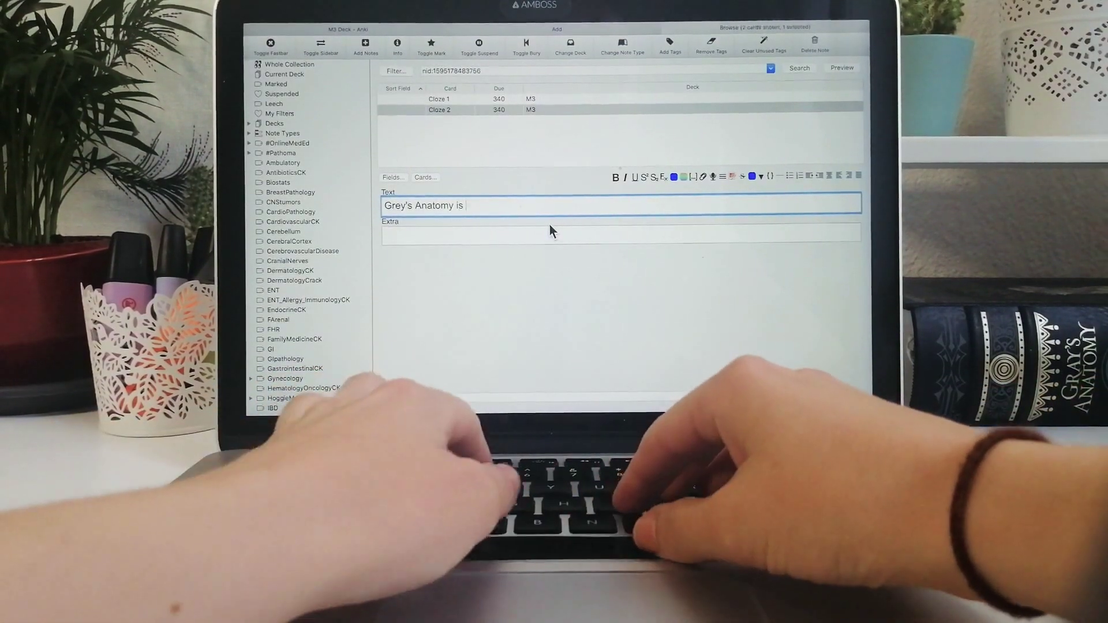
text(a TV show.)
- Put the Gray's Anatomy medical textbook sentence on a line below the Grey's Anatomy sentence
key(Return)
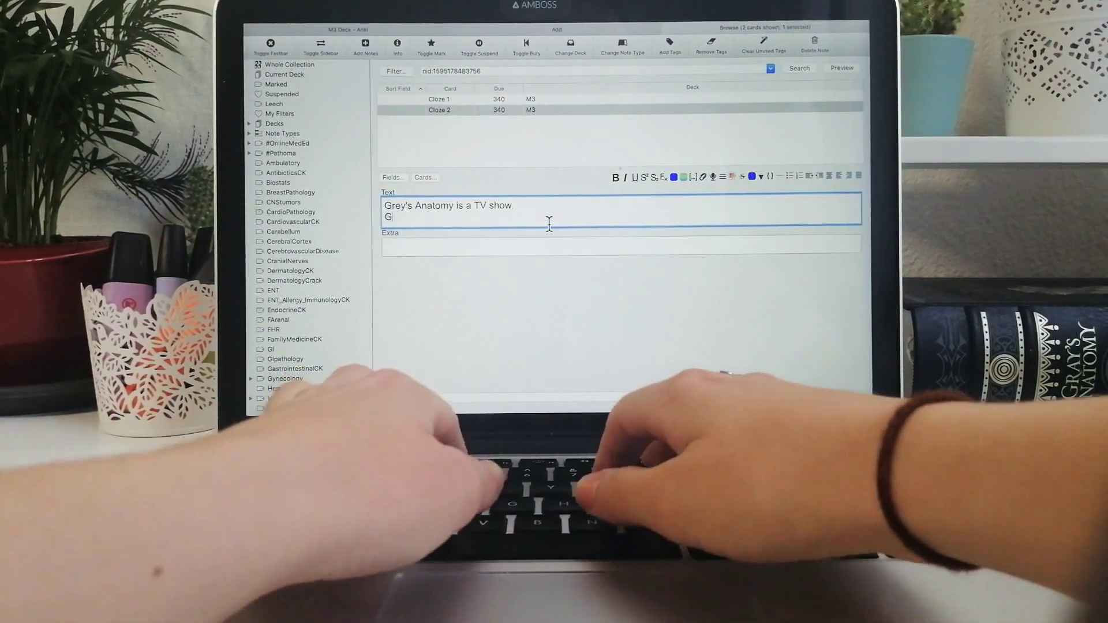
text(Gray's Anatomy is)
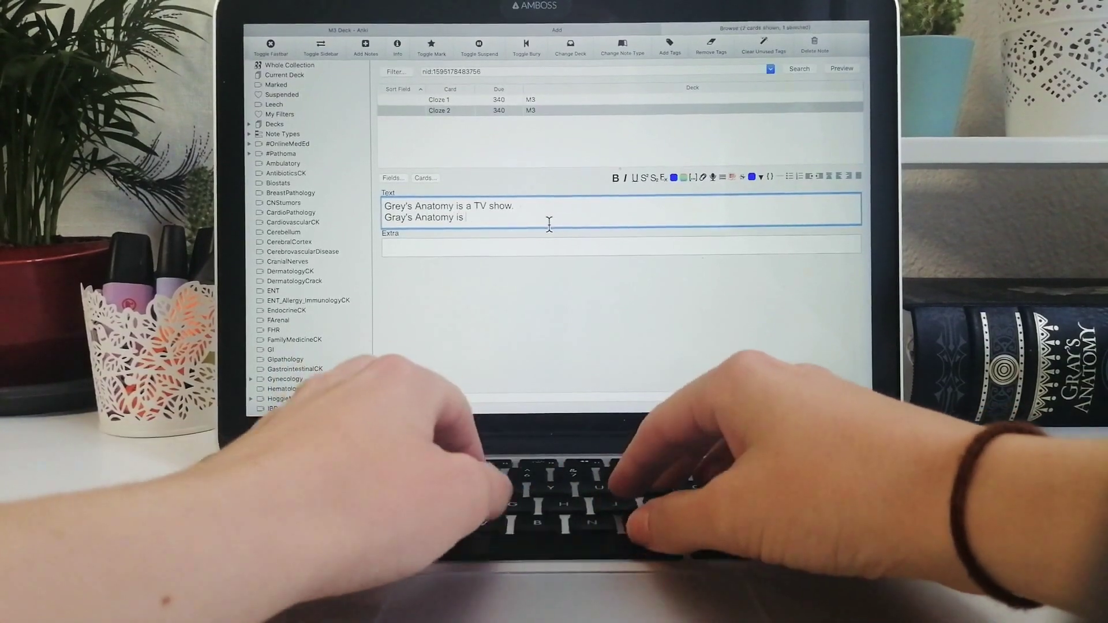
text( a medical textb)
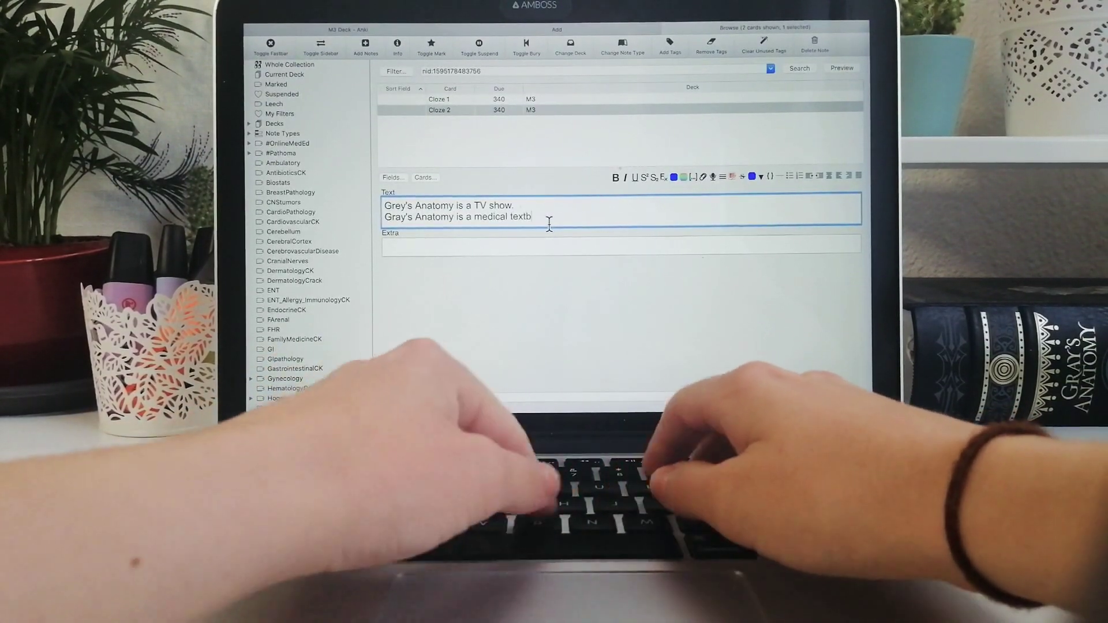
text(ook.)
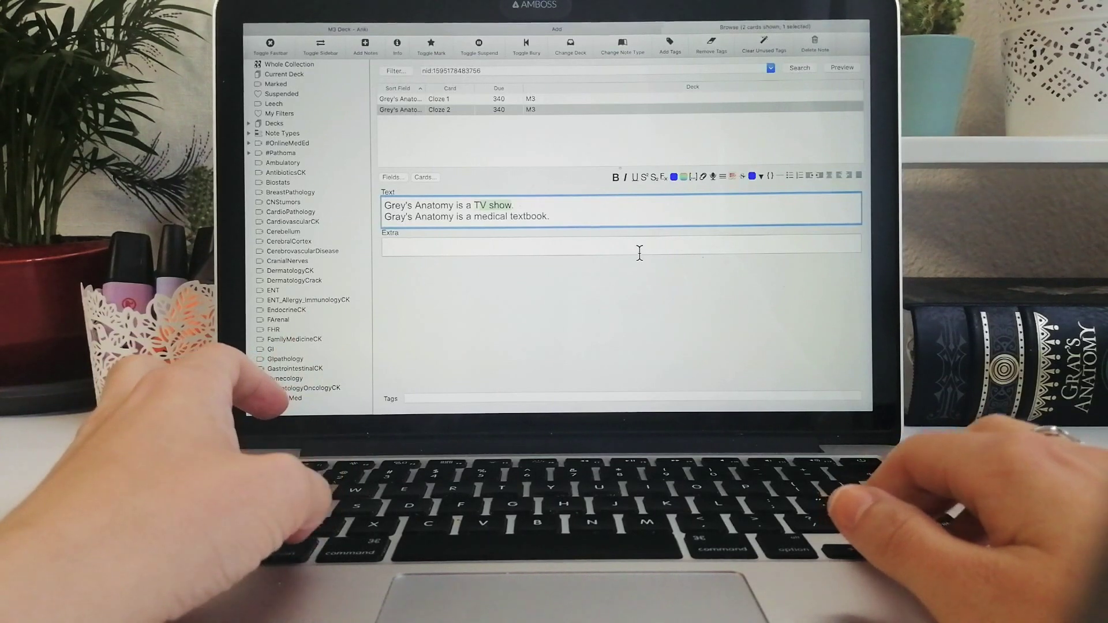
- Make 'TV show' cloze c1 and 'medical textbook' cloze c2
key(ctrl+shift+h)
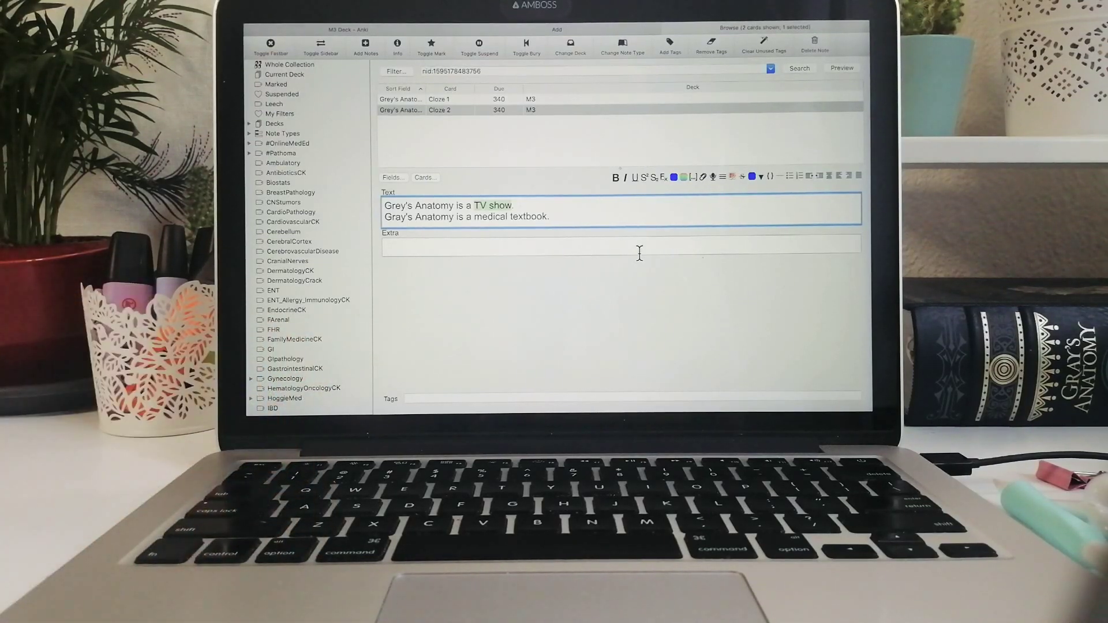
key(ctrl+z)
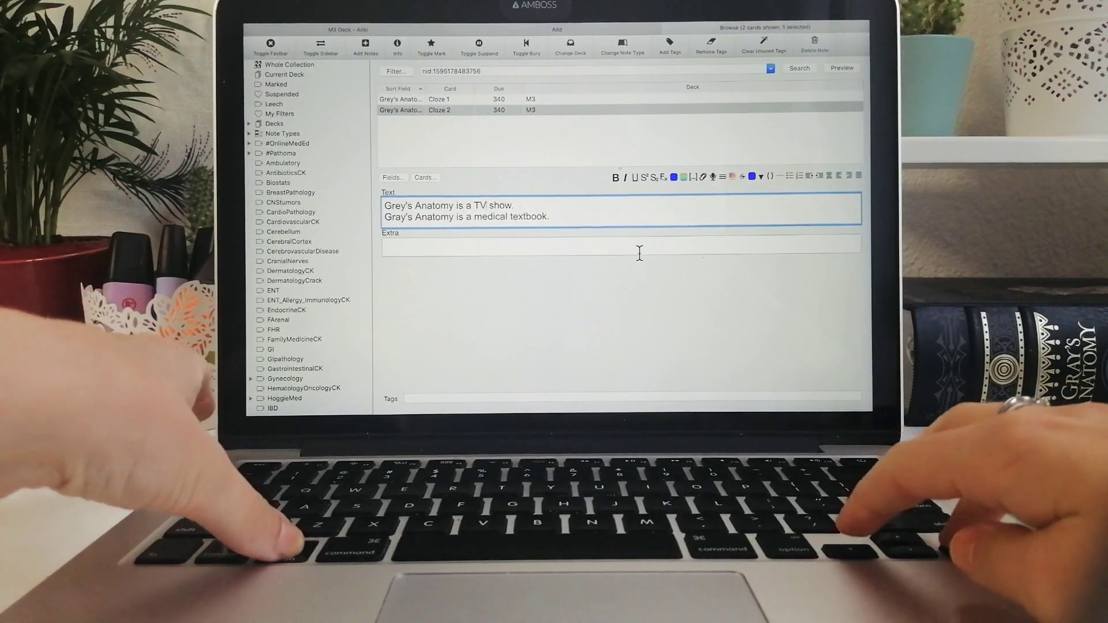
key(ctrl+shift+h)
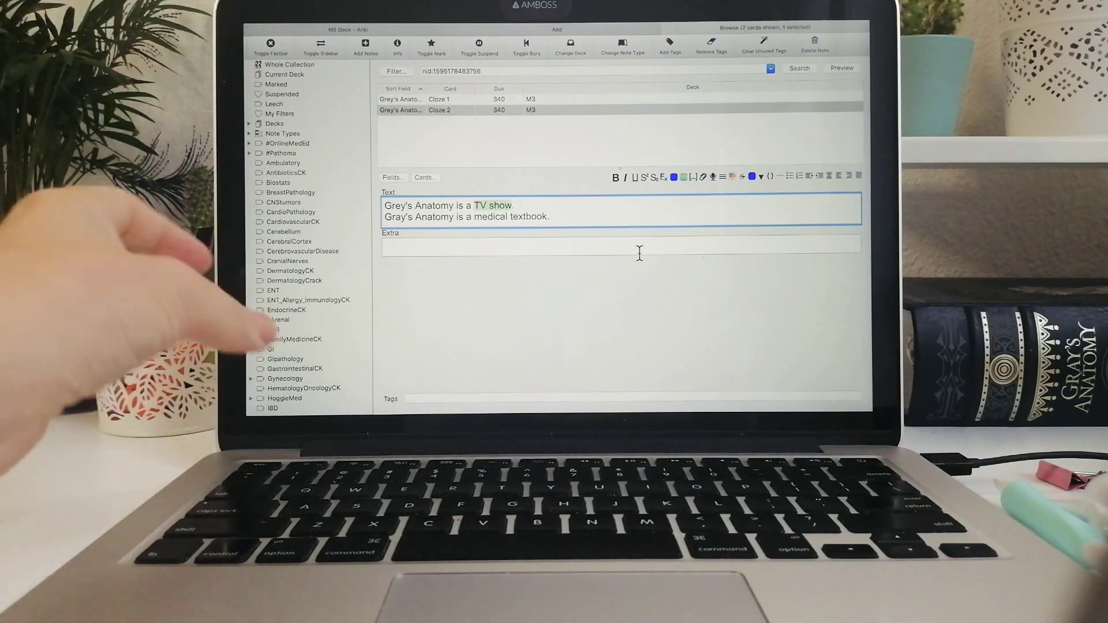
key(ctrl+shift+c)
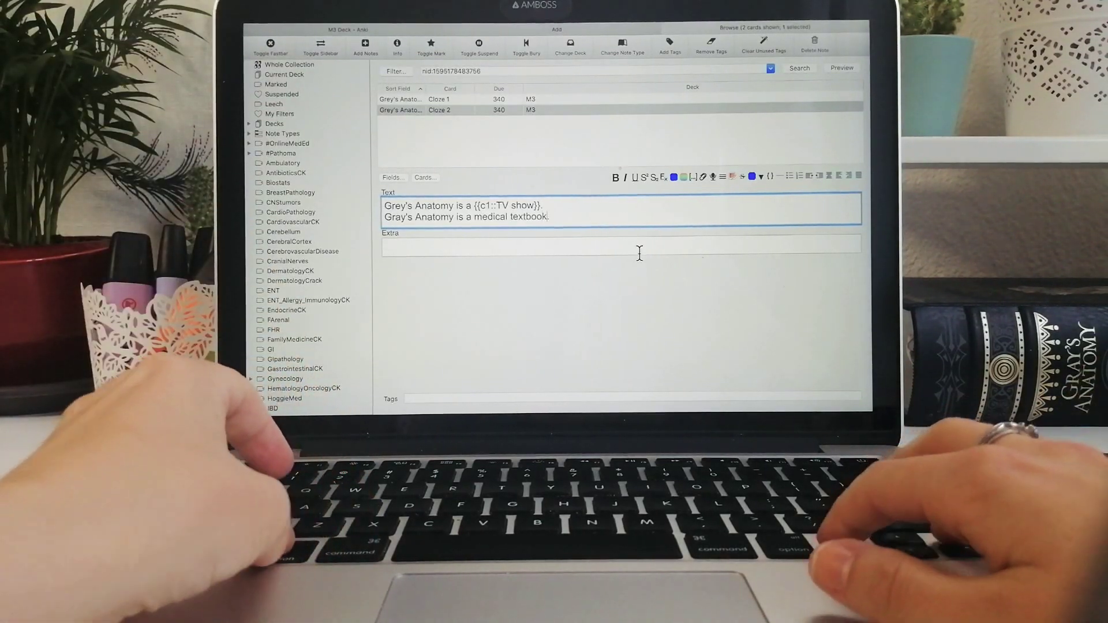
key(shift+alt+Left)
key(shift+alt+Left)
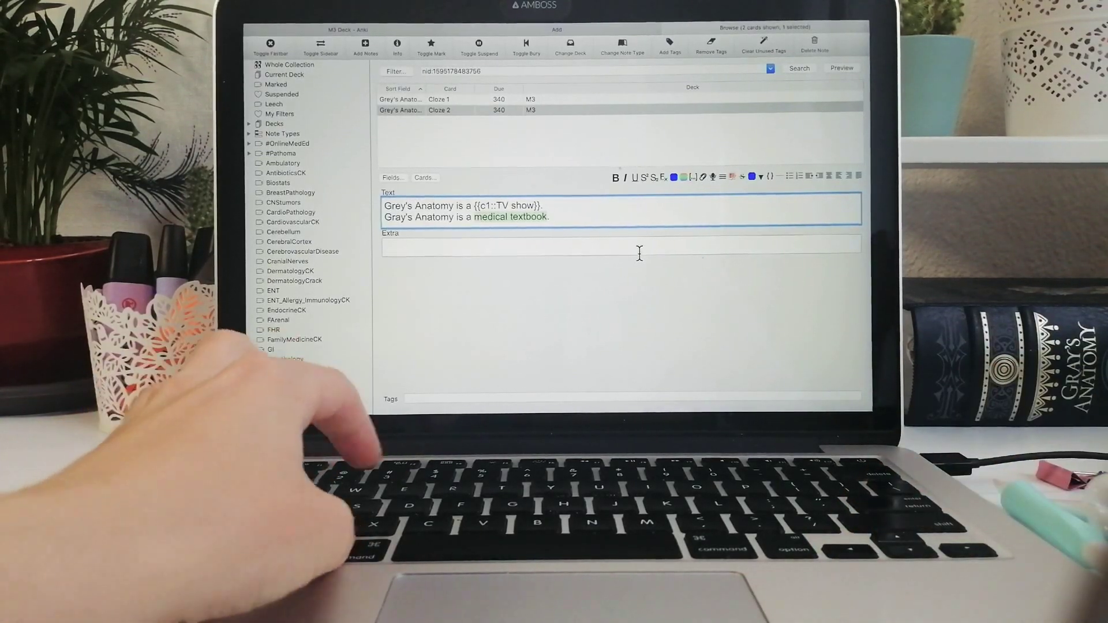
key(super+shift+c)
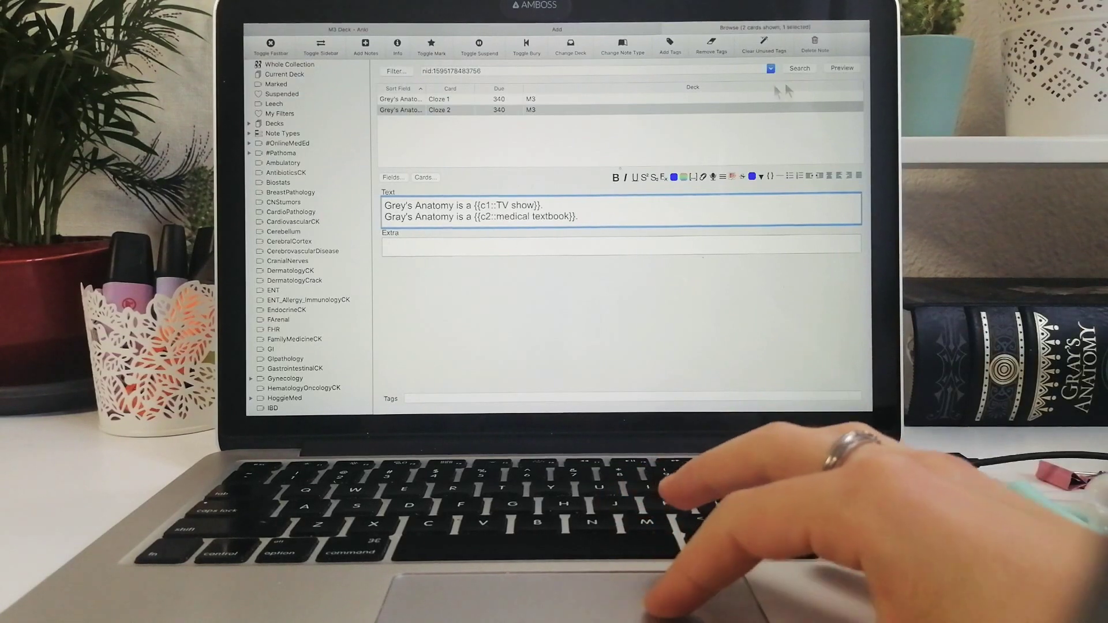
click(843, 68)
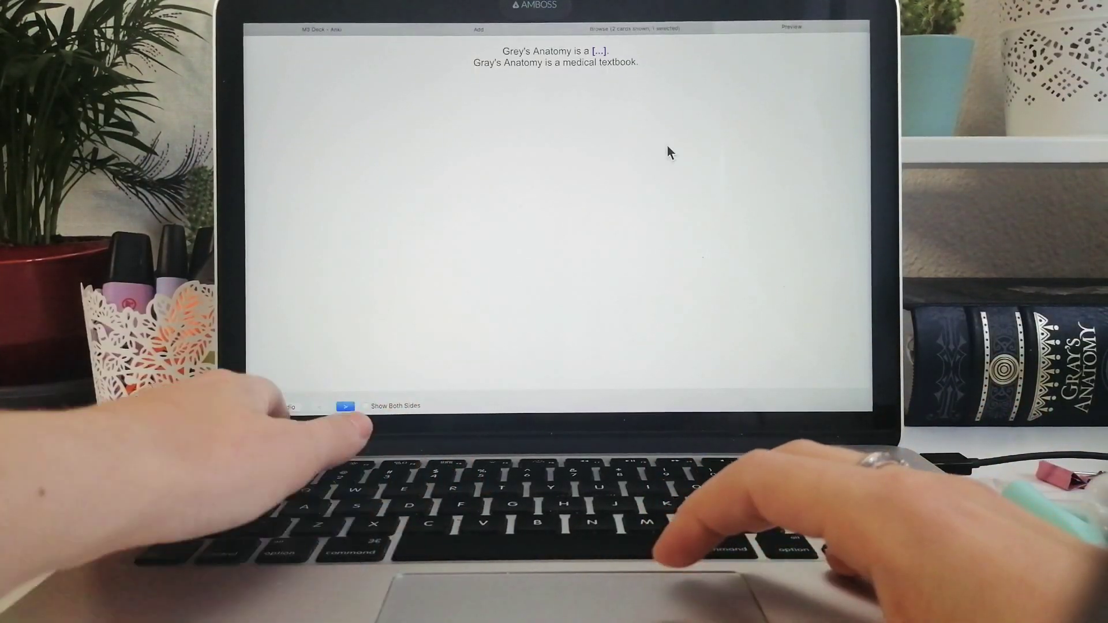
key(Escape)
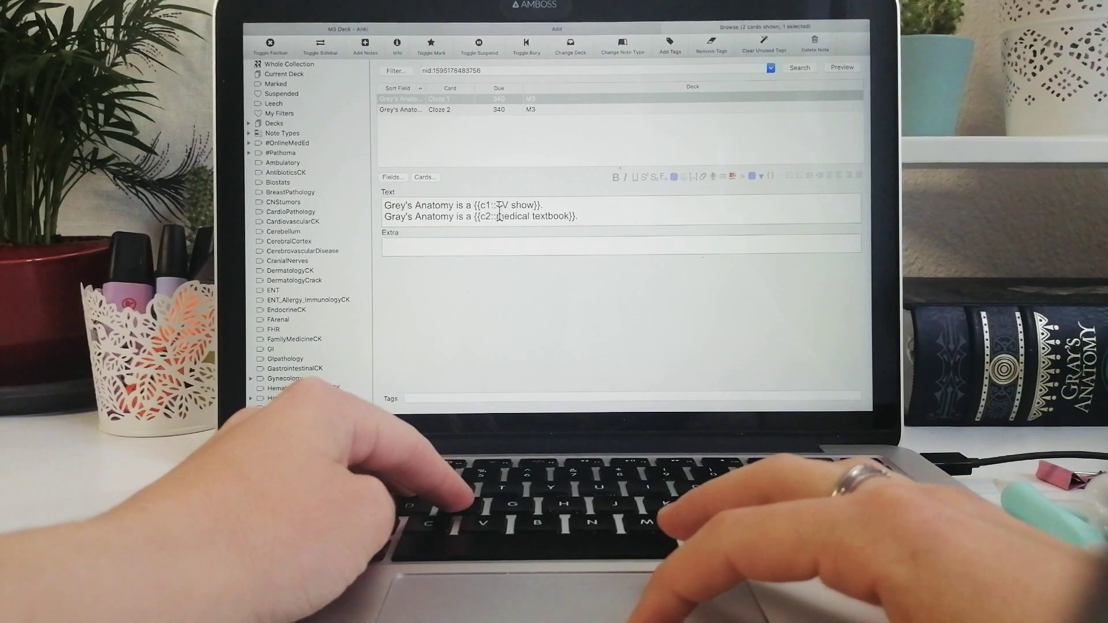
click(500, 215)
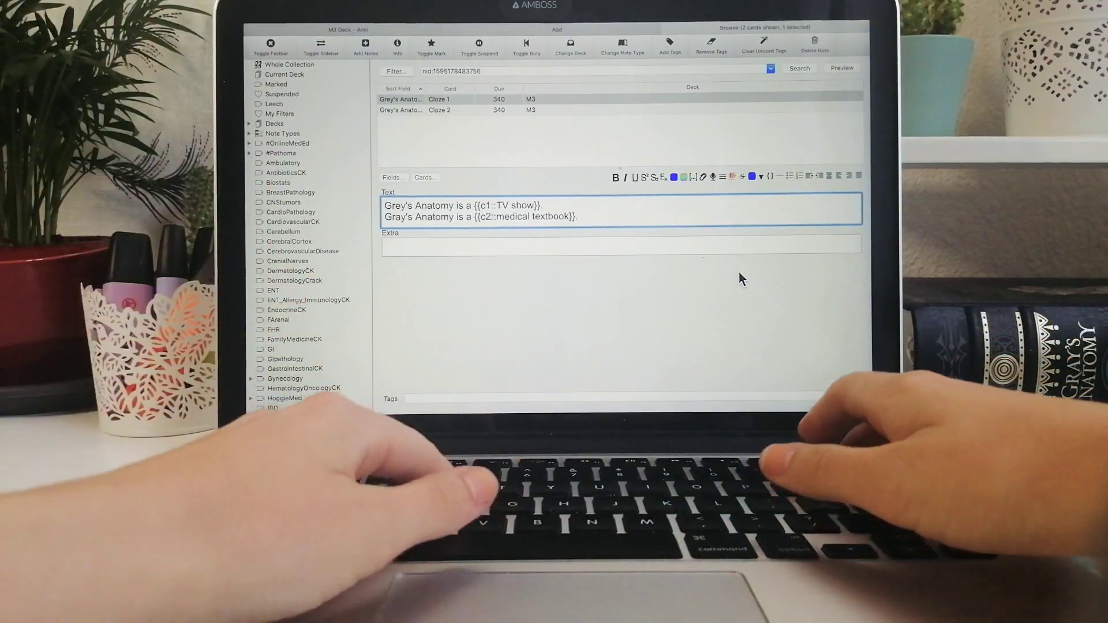
key(BackSpace)
text(1)
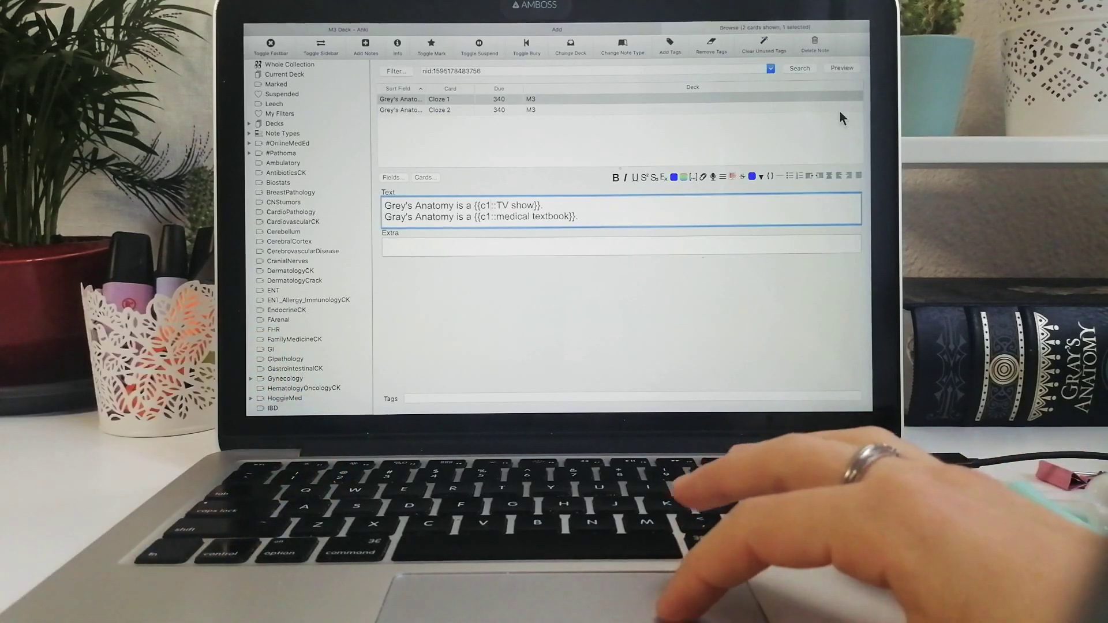
- Preview the card, reveal TV show and medical textbook together, then close the preview
click(846, 70)
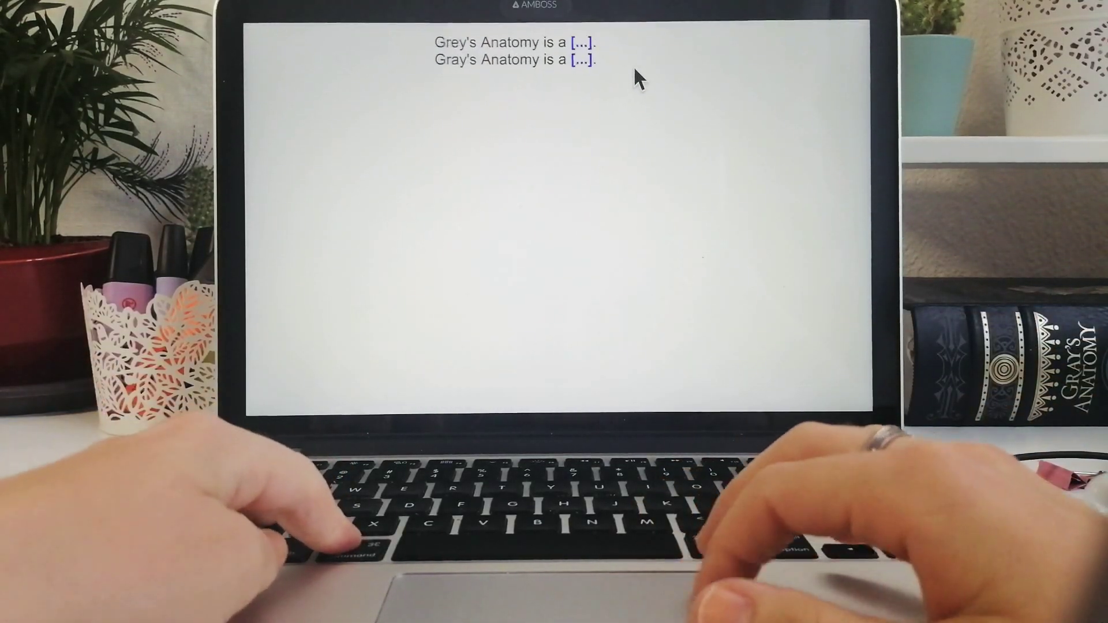
key(super+plus)
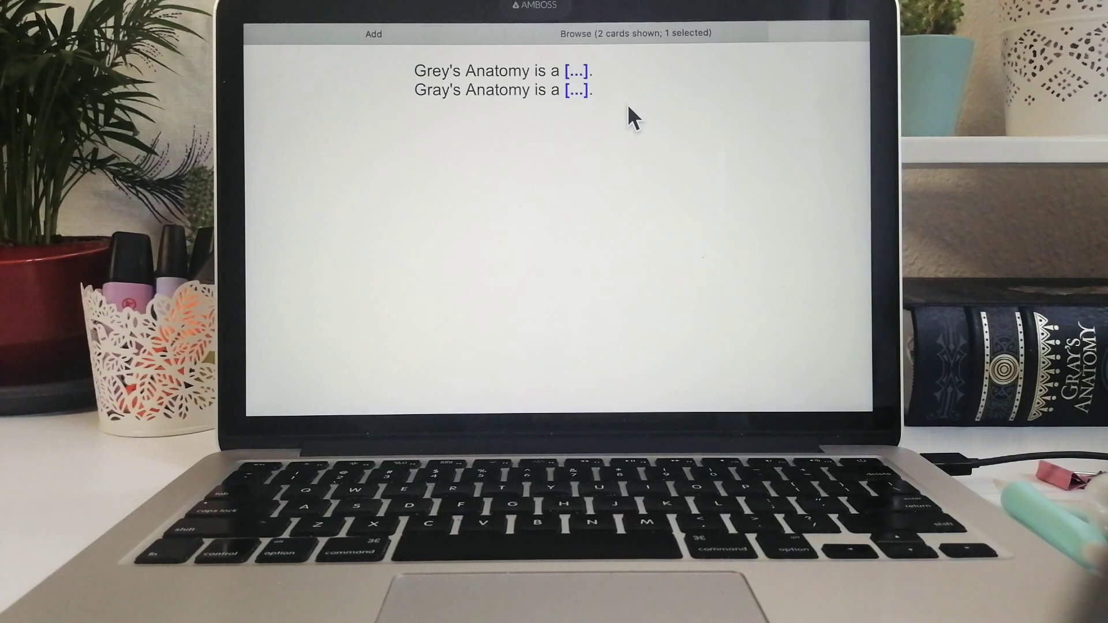
key(Return)
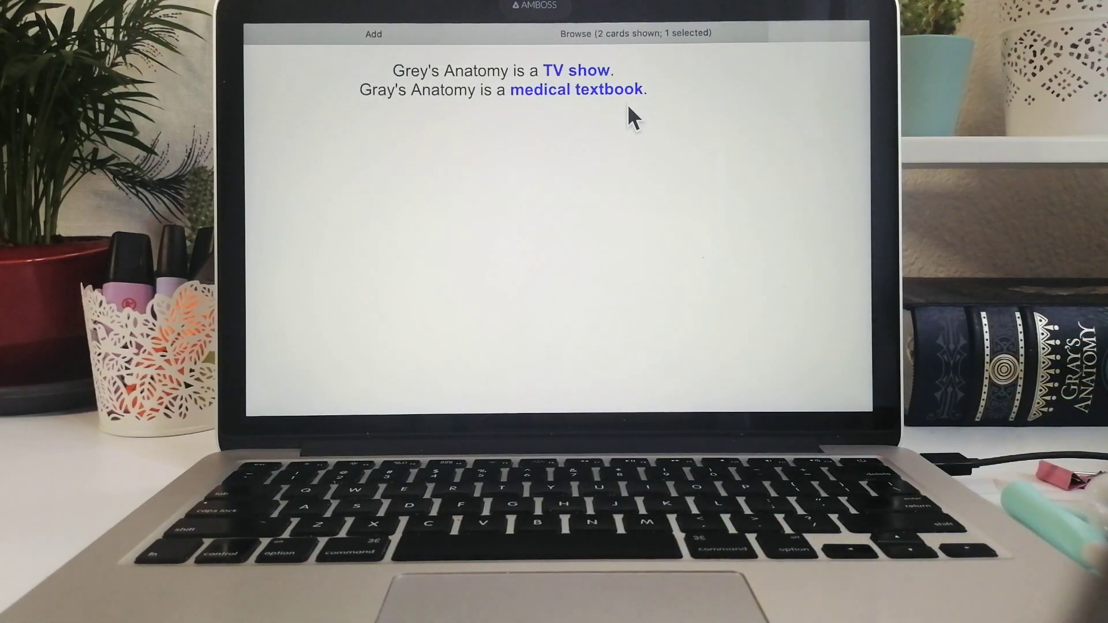
key(Escape)
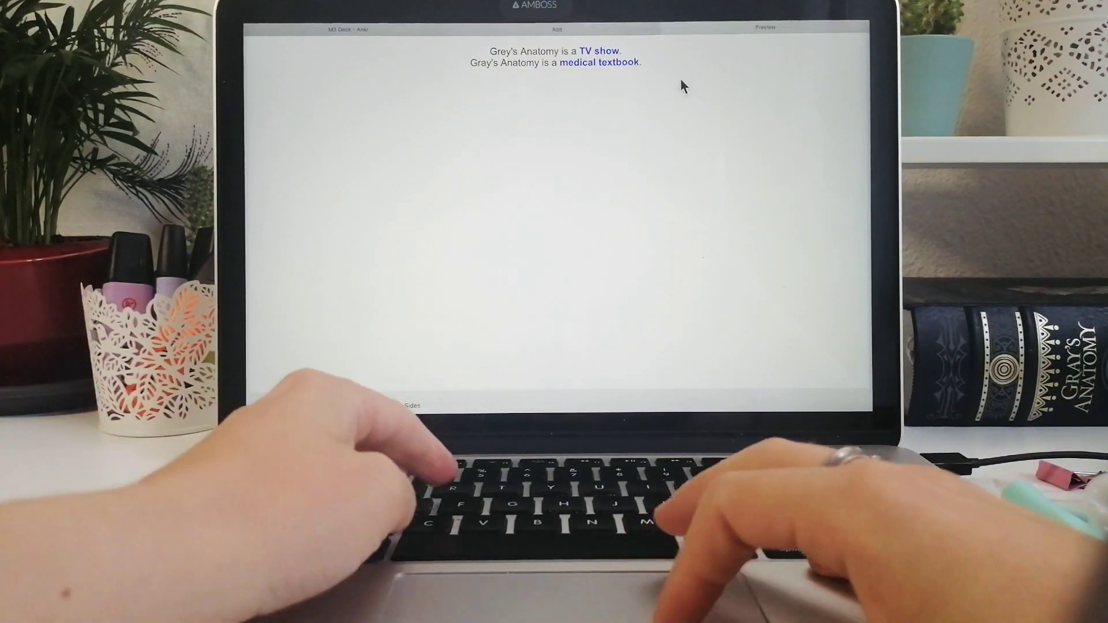
key(Escape)
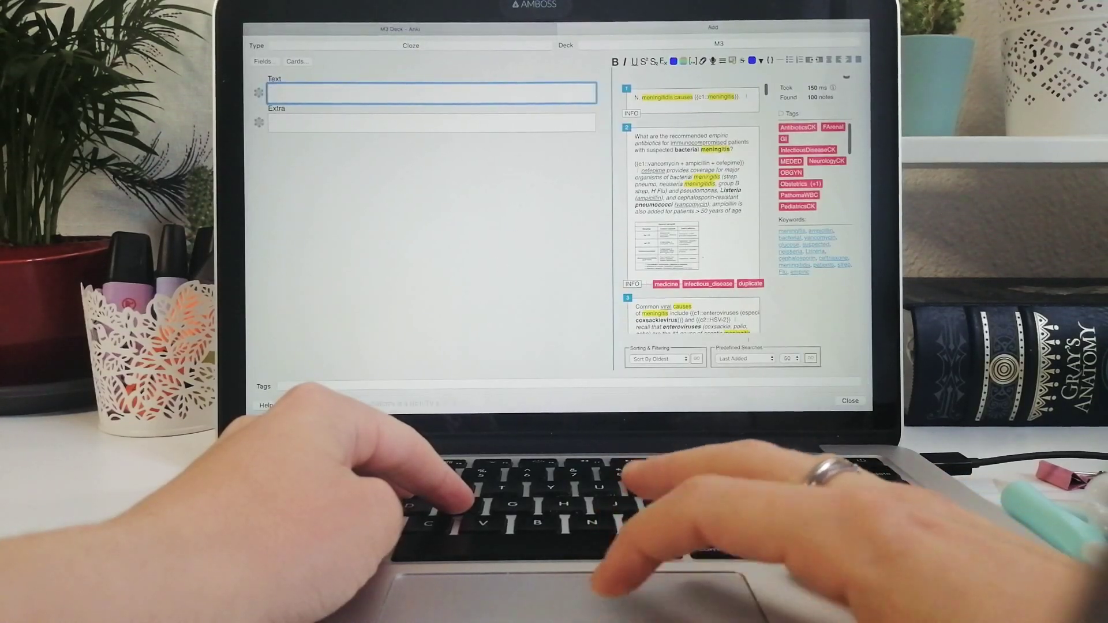
key(Escape)
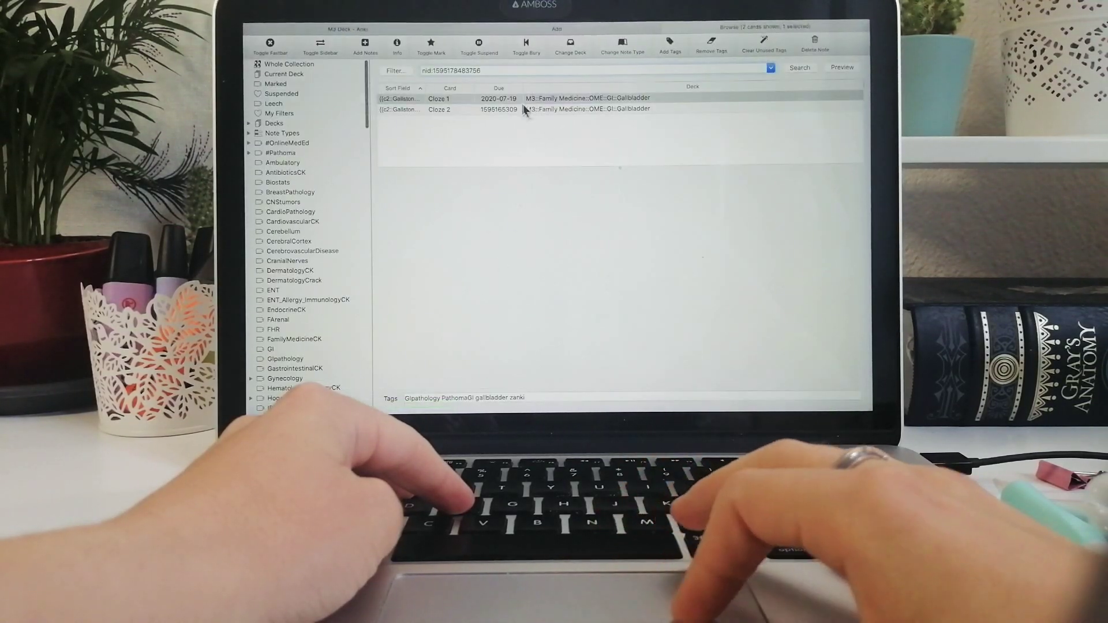
click(594, 215)
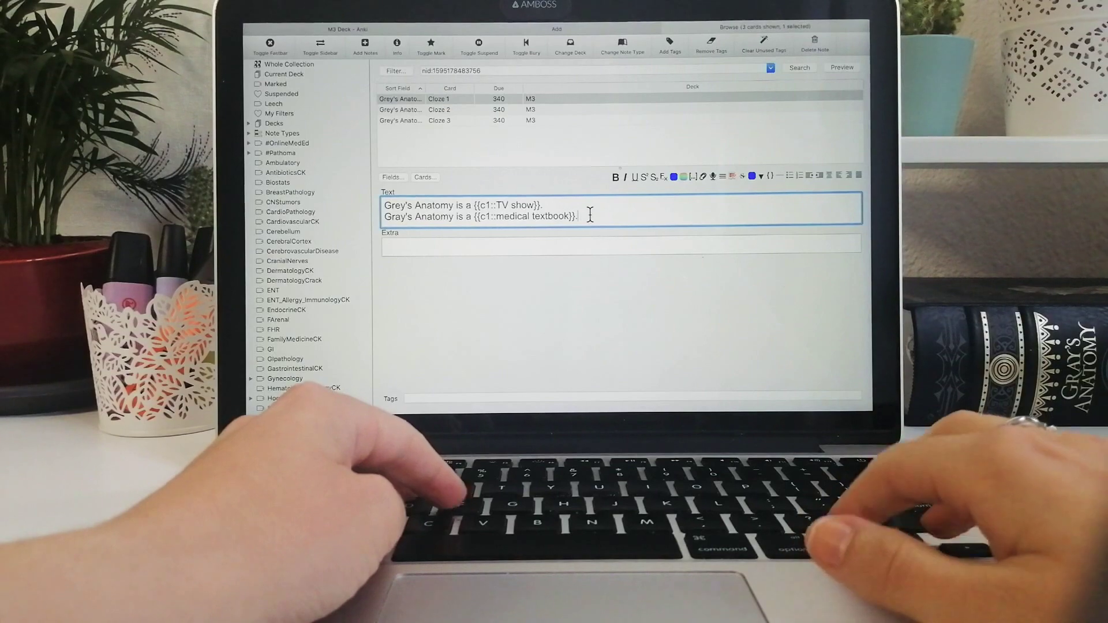
- Strip the cloze markup from the TV show and medical textbook lines
key(BackSpace)
key(BackSpace)
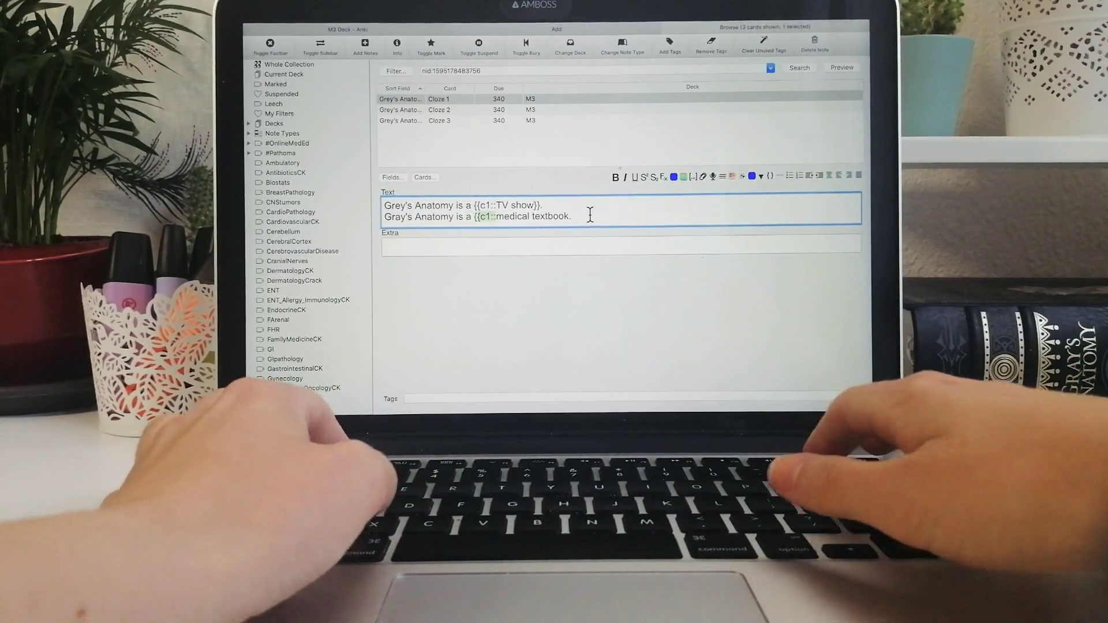
key(BackSpace)
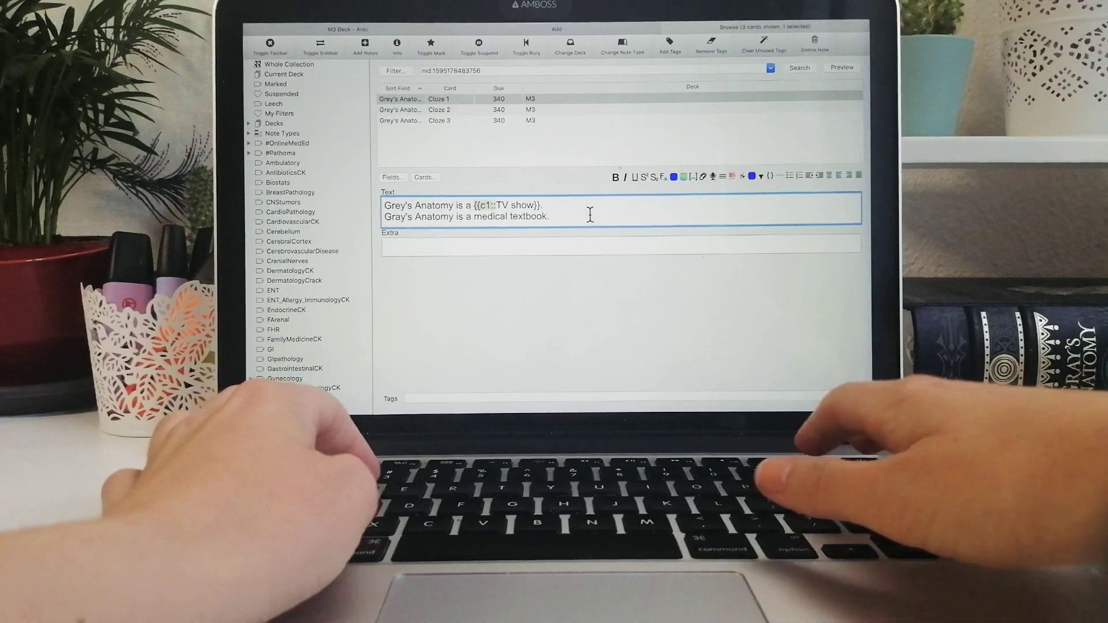
key(BackSpace)
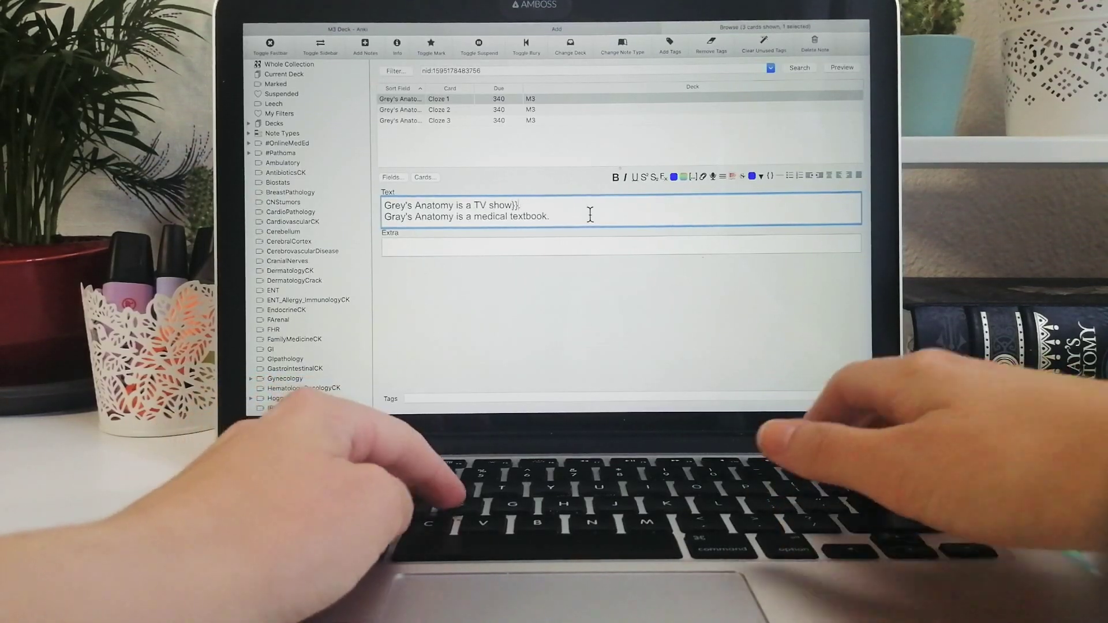
key(BackSpace)
key(BackSpace)
key(BackSpace)
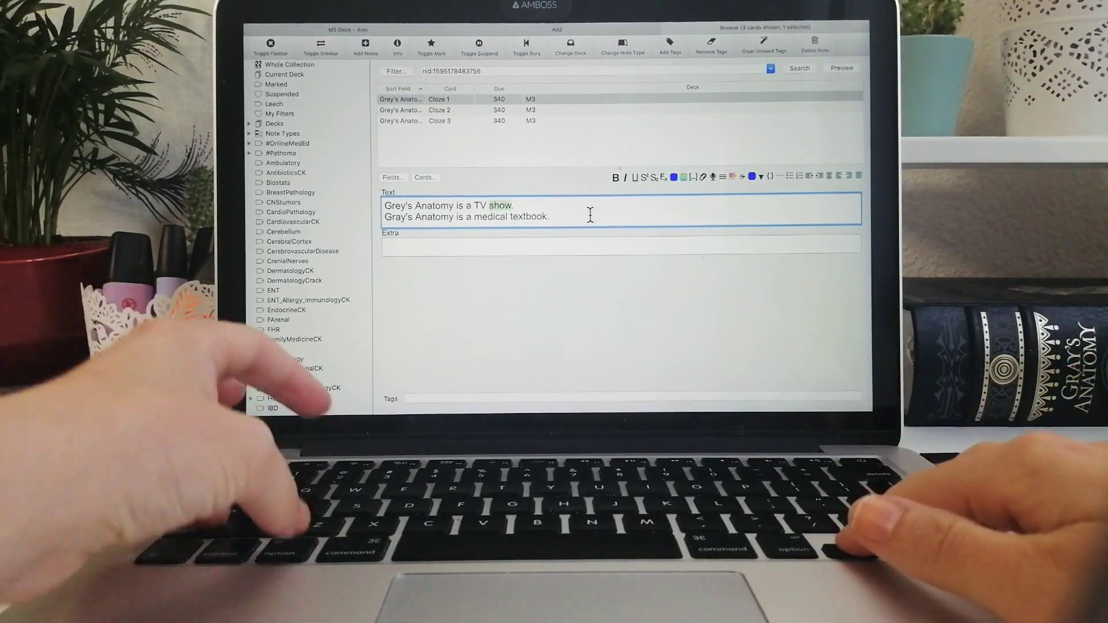
- Reselect 'TV show' and 'medical textbook', zooming the screen to check cloze numbers
key(alt+shift+Left)
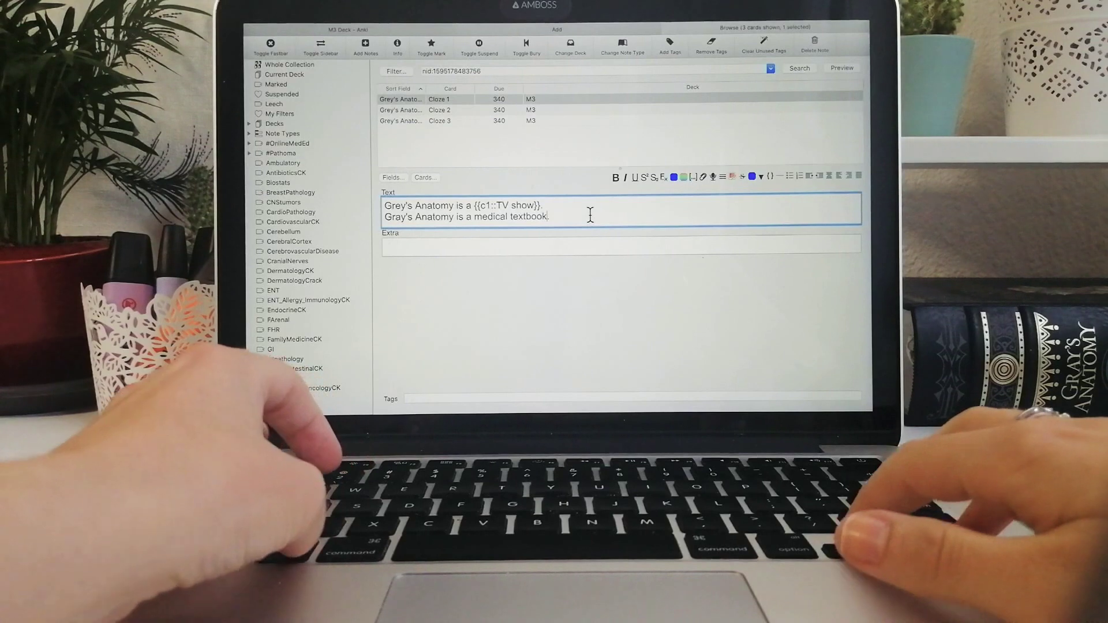
key(alt+shift+Left)
key(alt+shift+Left)
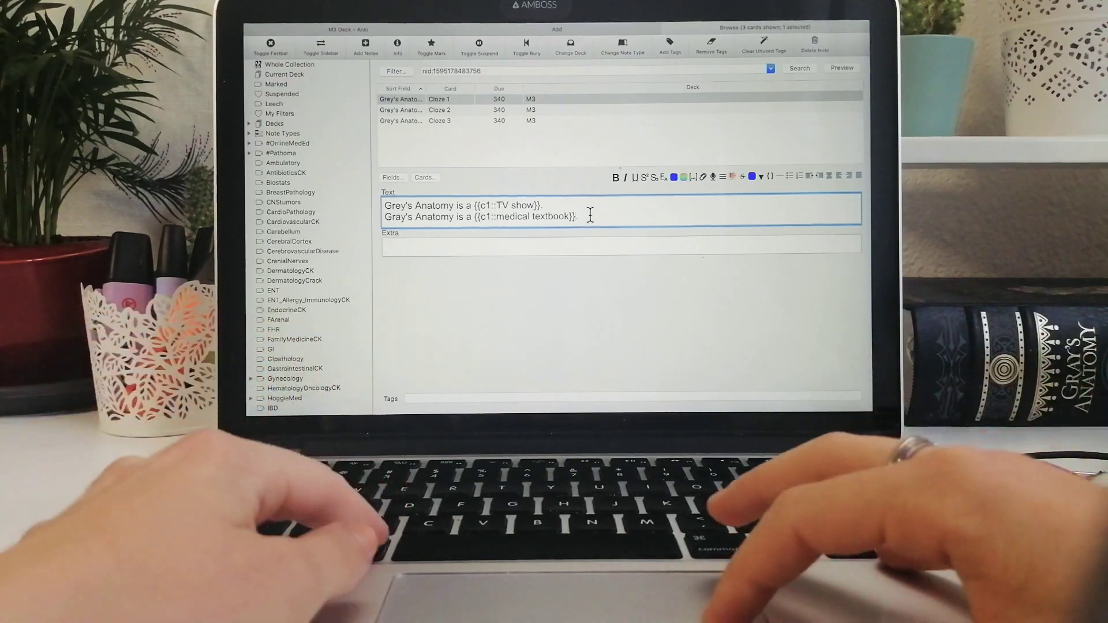
key(super+alt+equal)
key(super+alt+equal)
key(super+alt+equal)
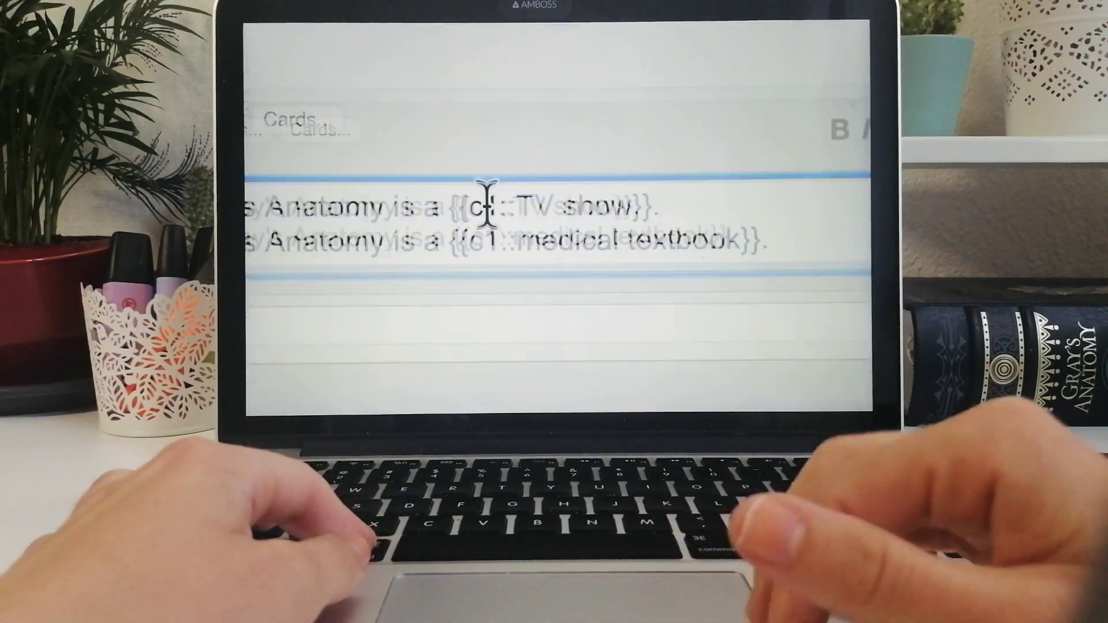
key(super+alt+minus)
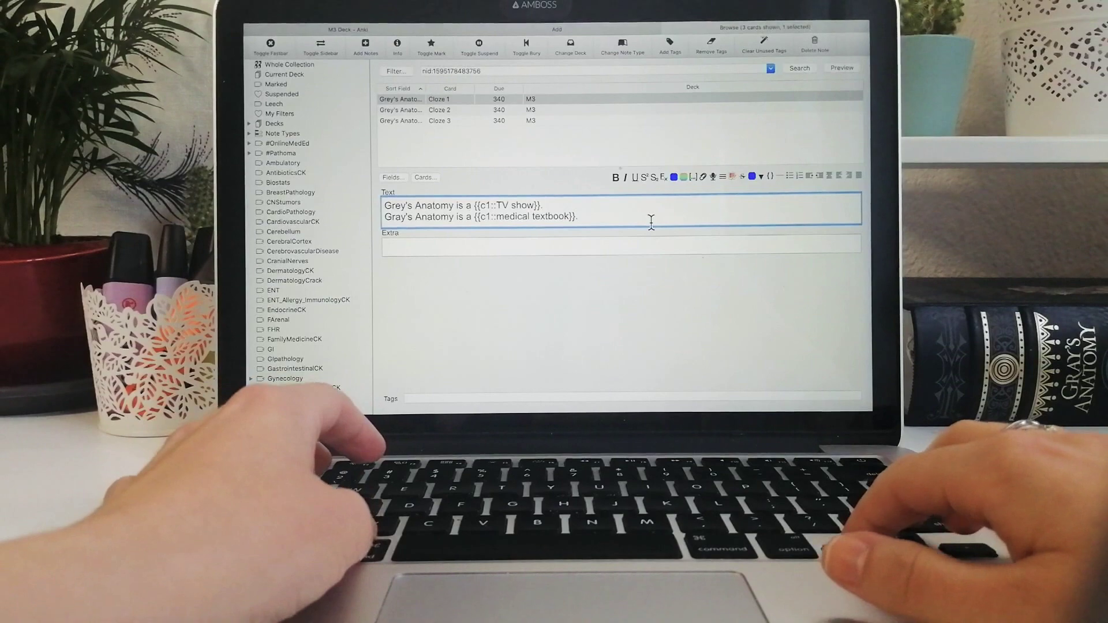
key(shift+alt+Right)
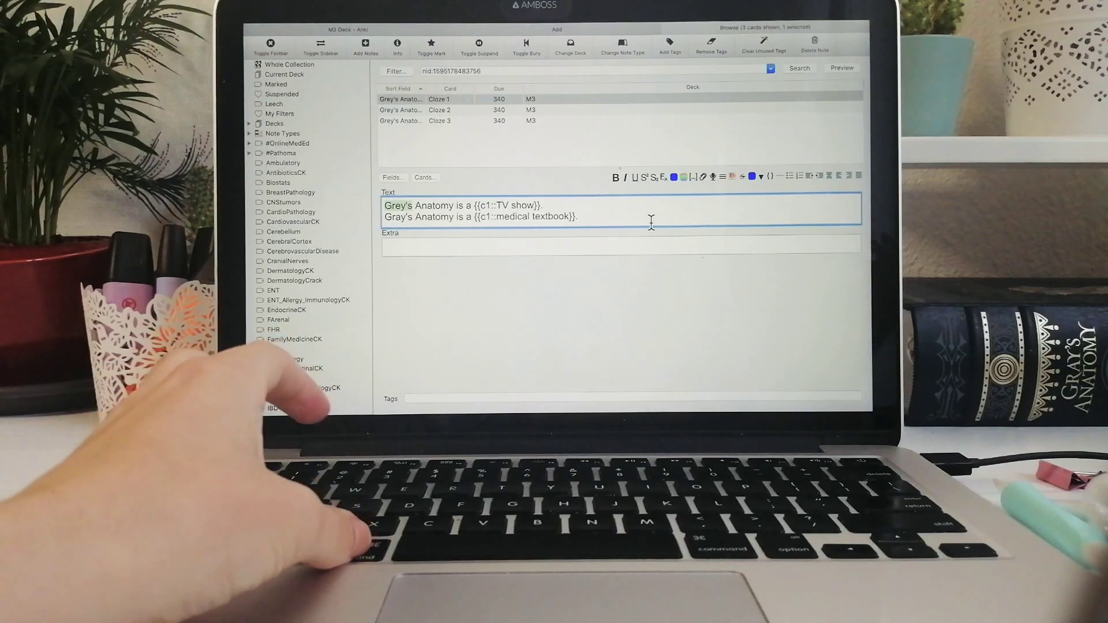
- Make 'Grey's' and 'Gray's' a shared c2 cloze, then select the Cloze 2 card
key(ctrl+shift+c)
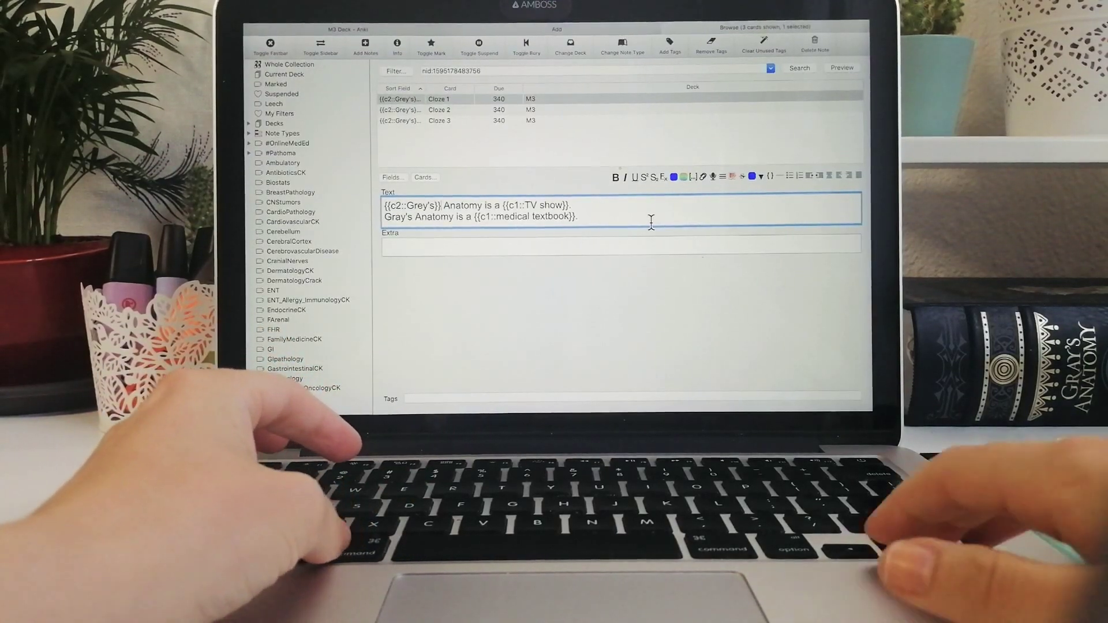
key(shift+alt+Right)
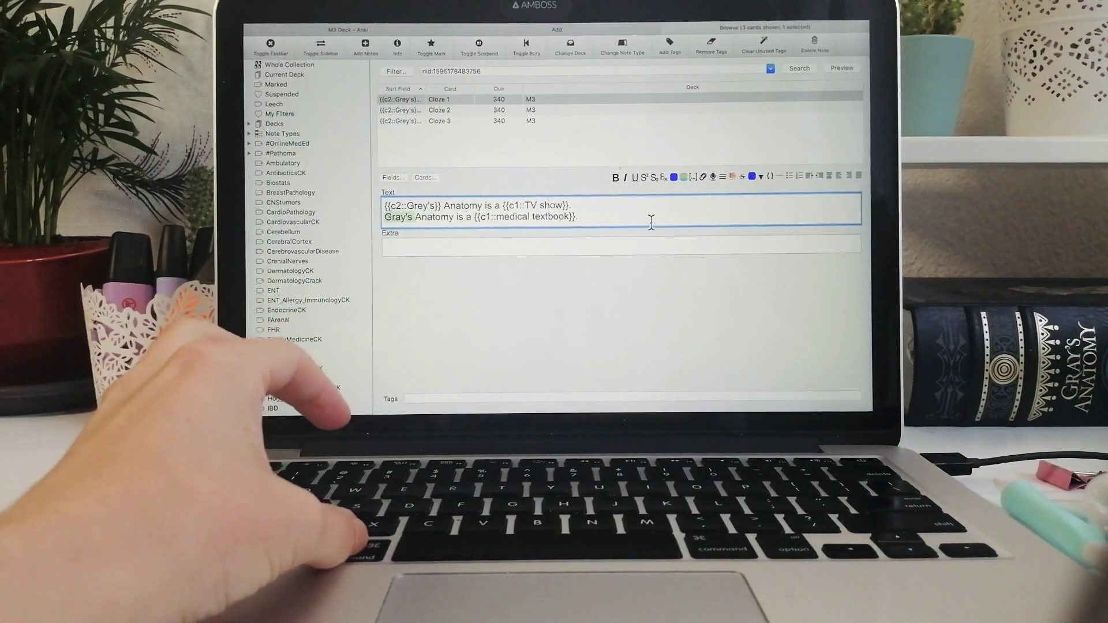
key(ctrl+shift+alt+c)
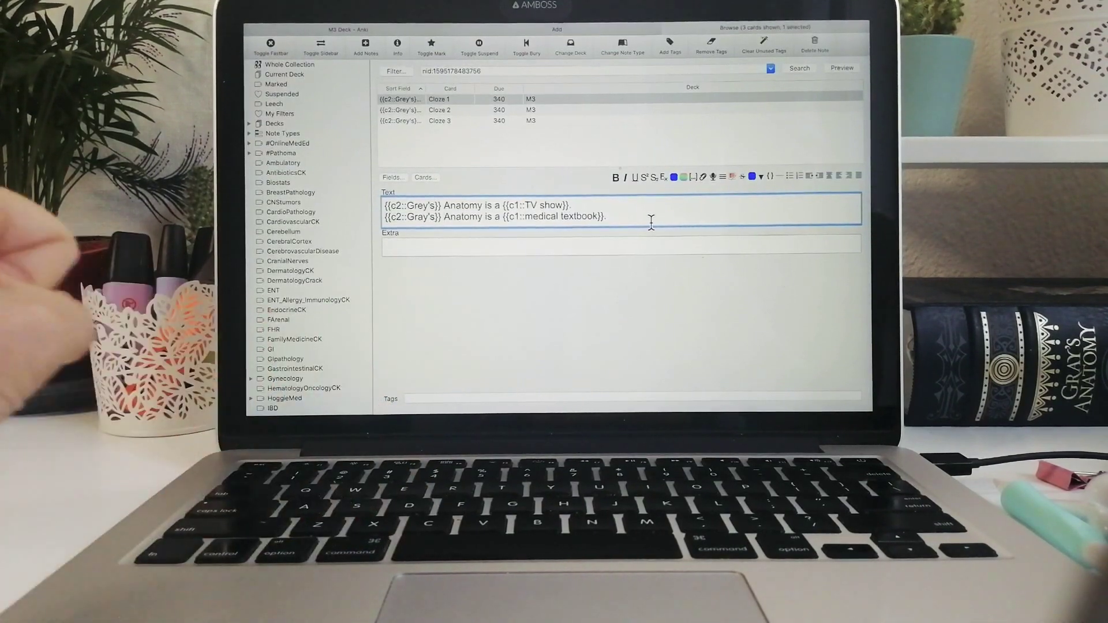
click(604, 165)
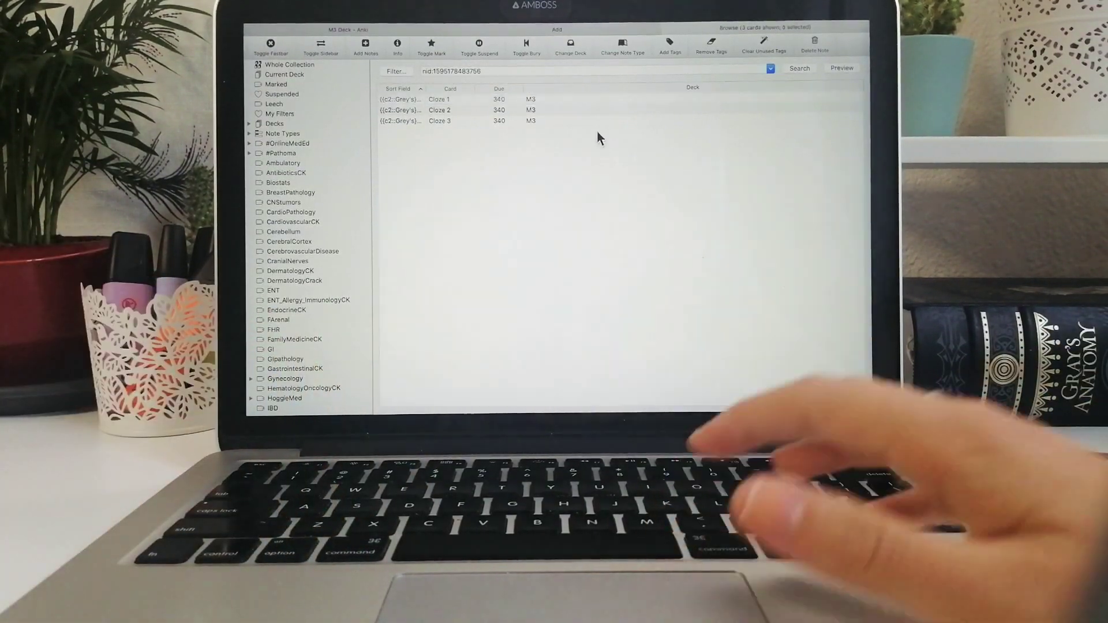
key(Down)
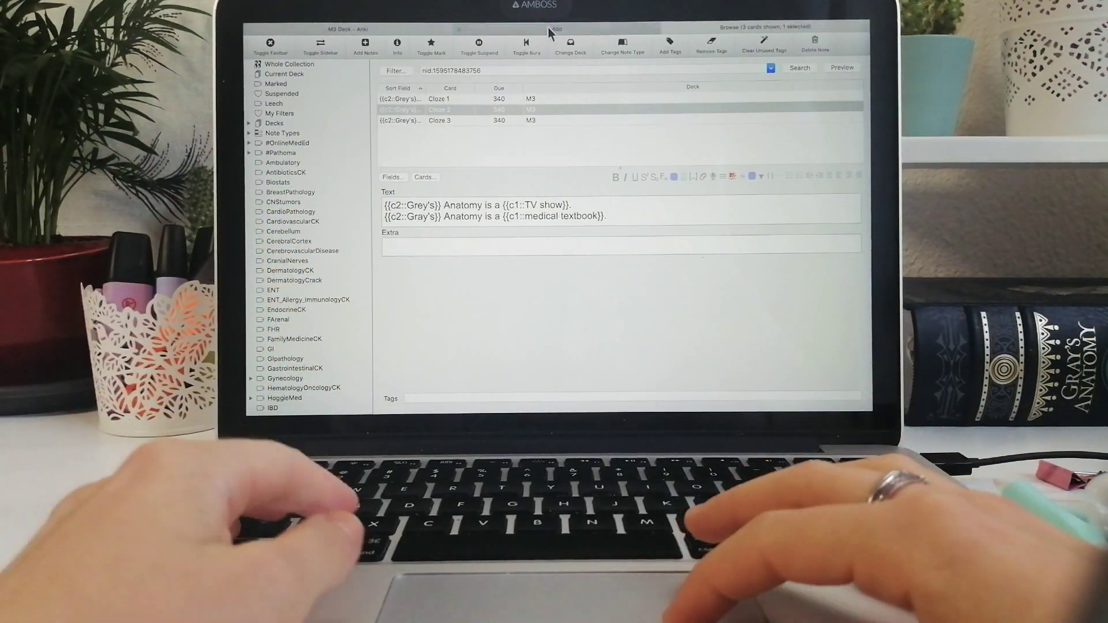
- Leave the browser and start studying the M3 deck from the deck list
key(Escape)
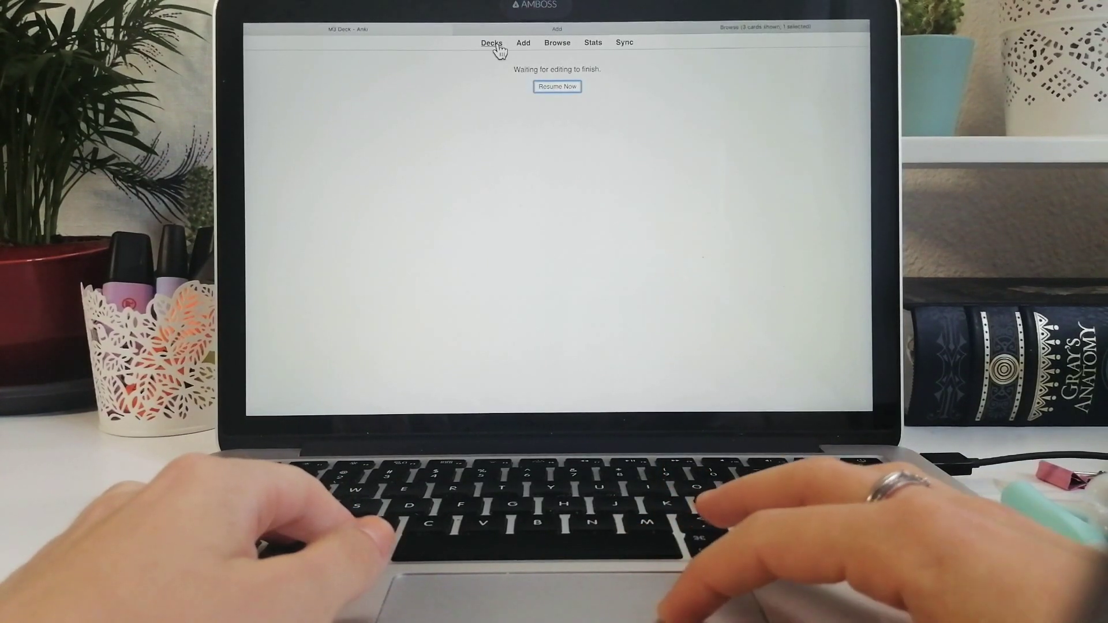
click(492, 42)
click(465, 83)
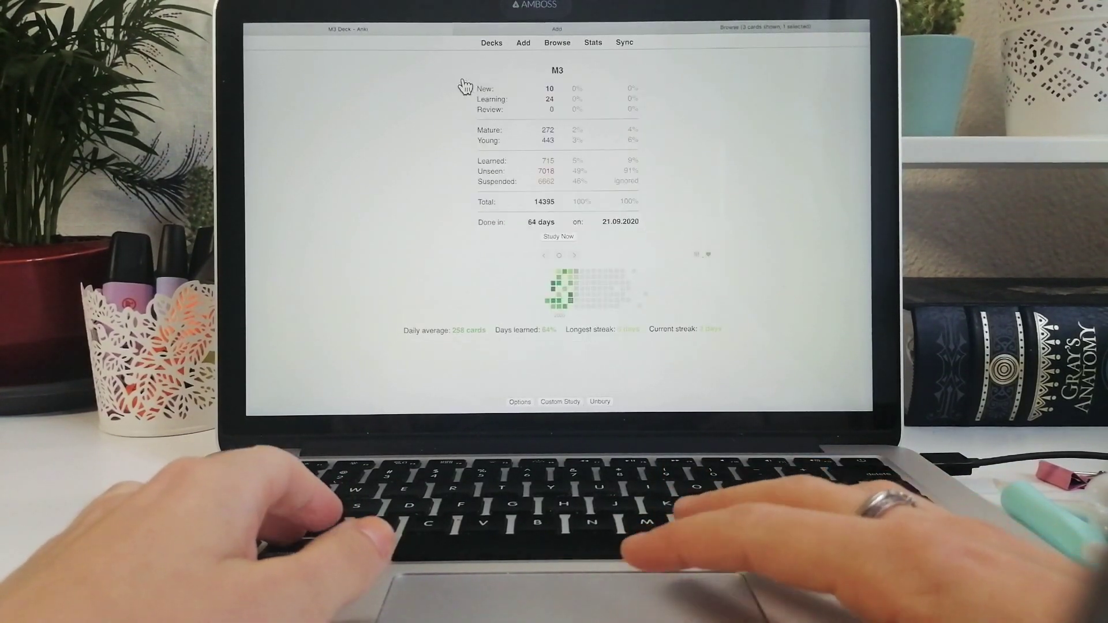
key(Return)
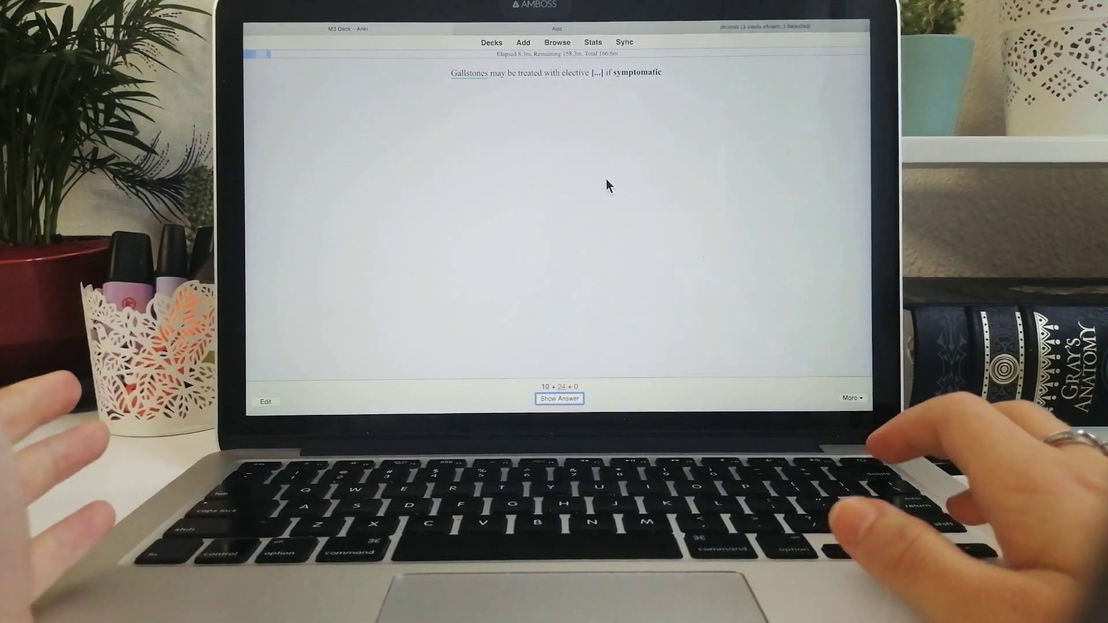
- Reveal the gallstones card's answer and suspend the card with @
key(space)
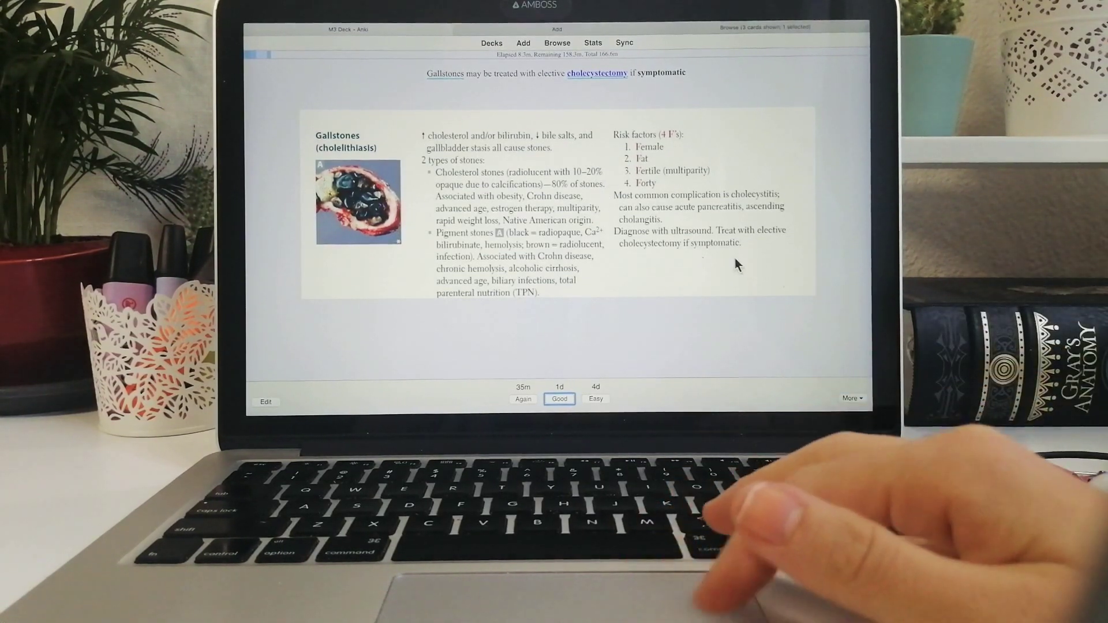
click(852, 398)
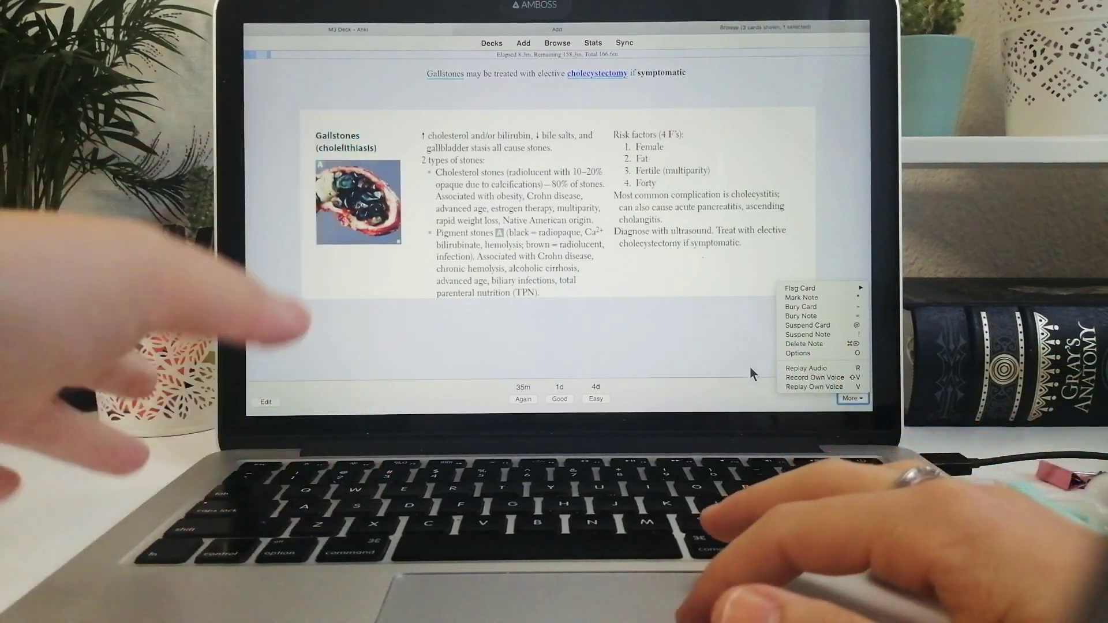
click(750, 366)
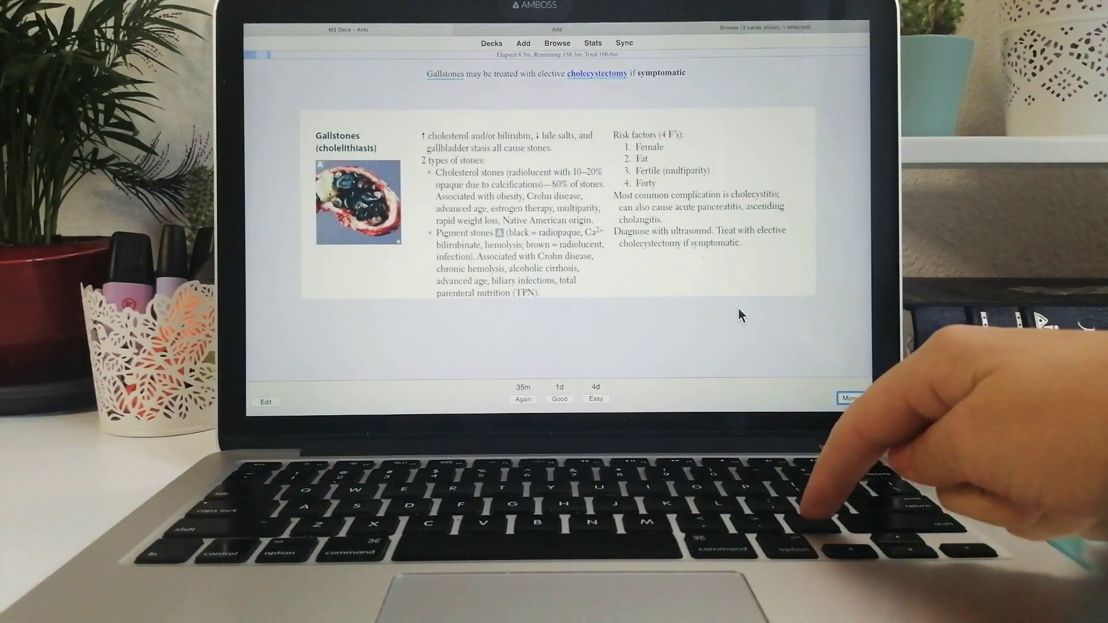
key(@)
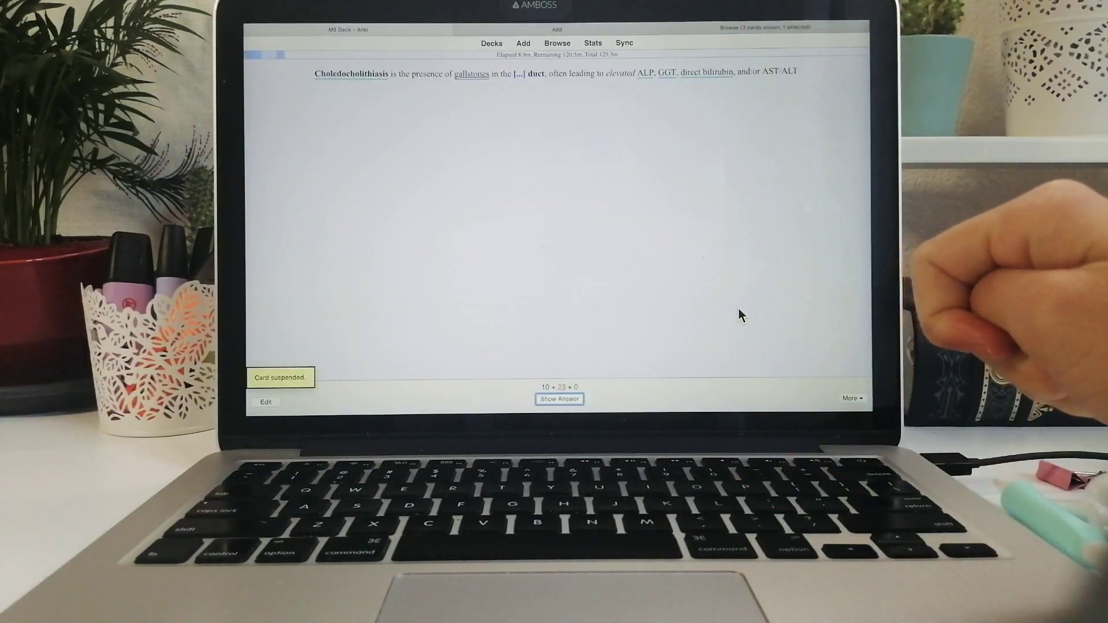
mouse_move(506, 7)
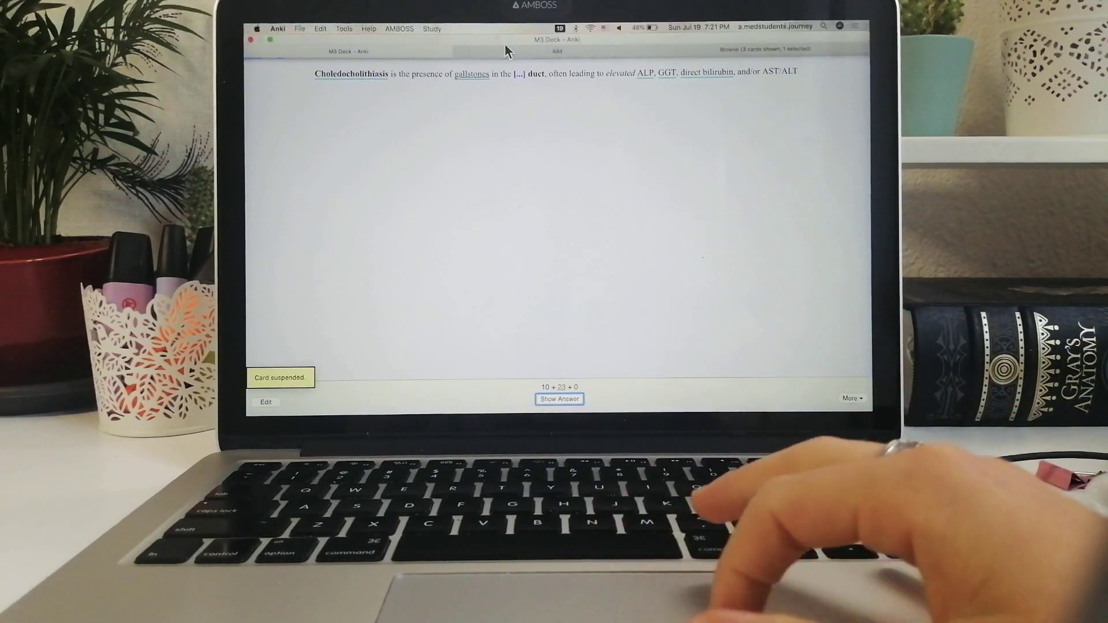
click(344, 28)
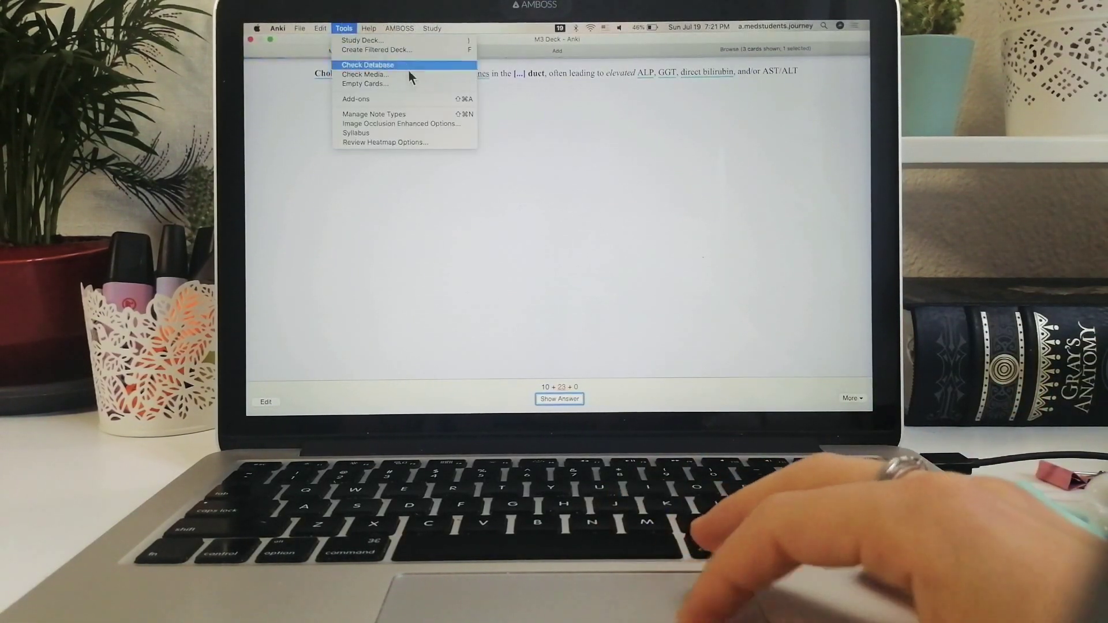
- View the Customize Keyboard Shortcuts add-on's JSON config from Tools > Add-ons, then confirm with OK
click(425, 100)
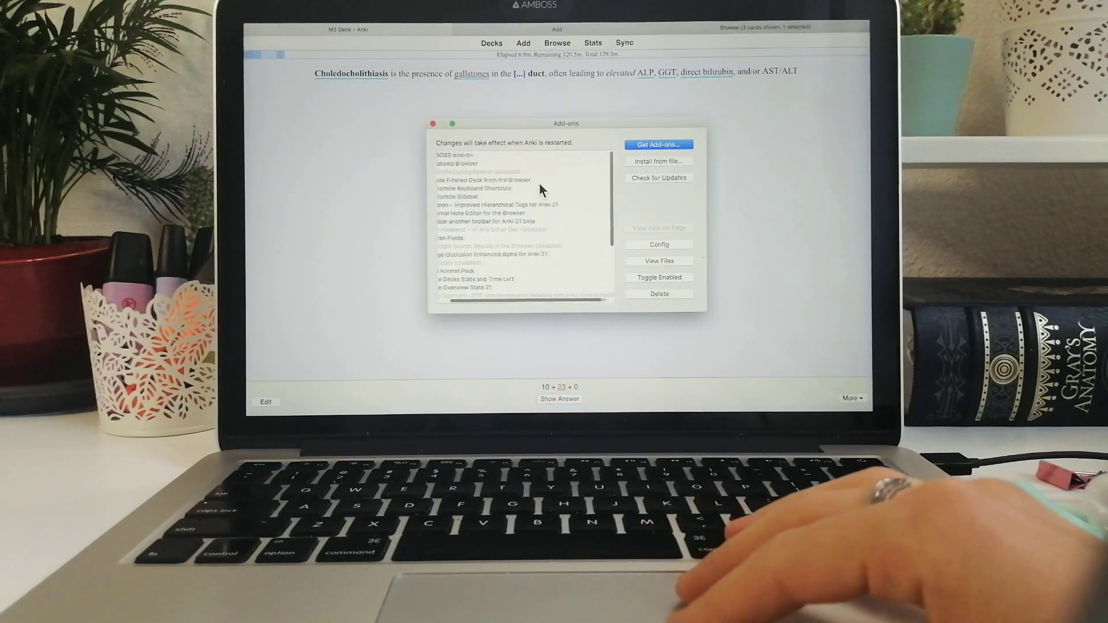
click(504, 189)
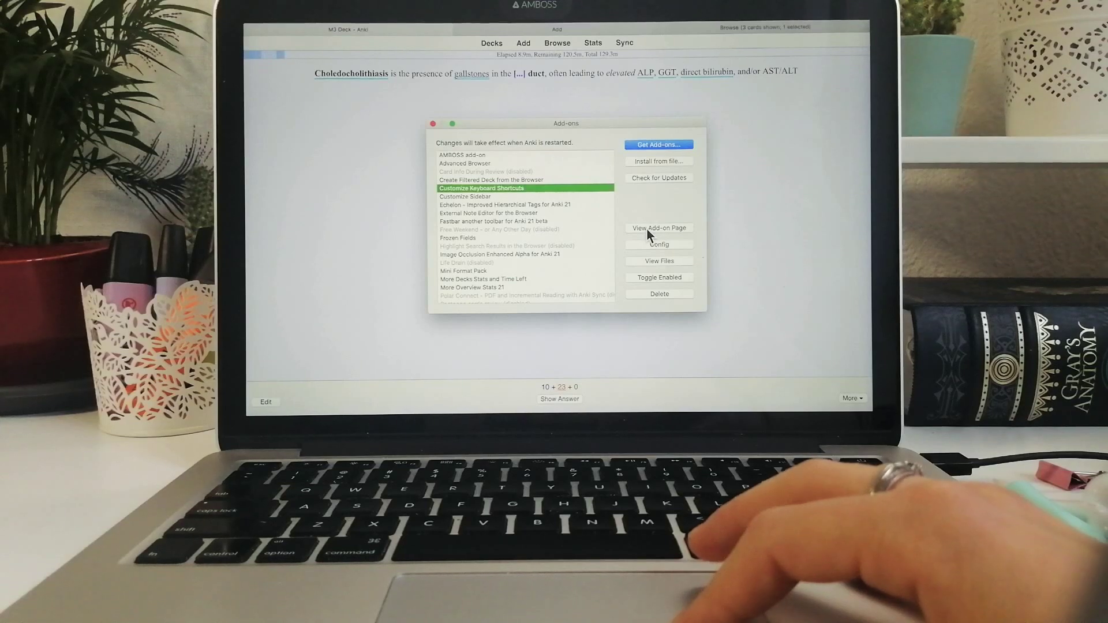
click(650, 245)
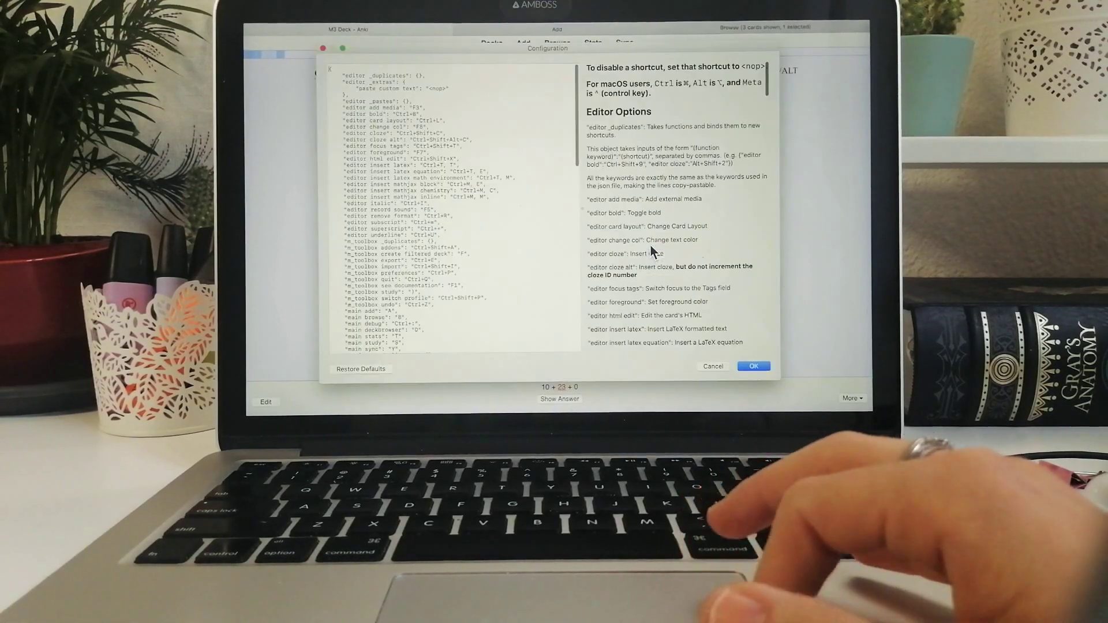
scroll(459, 201, down, 5)
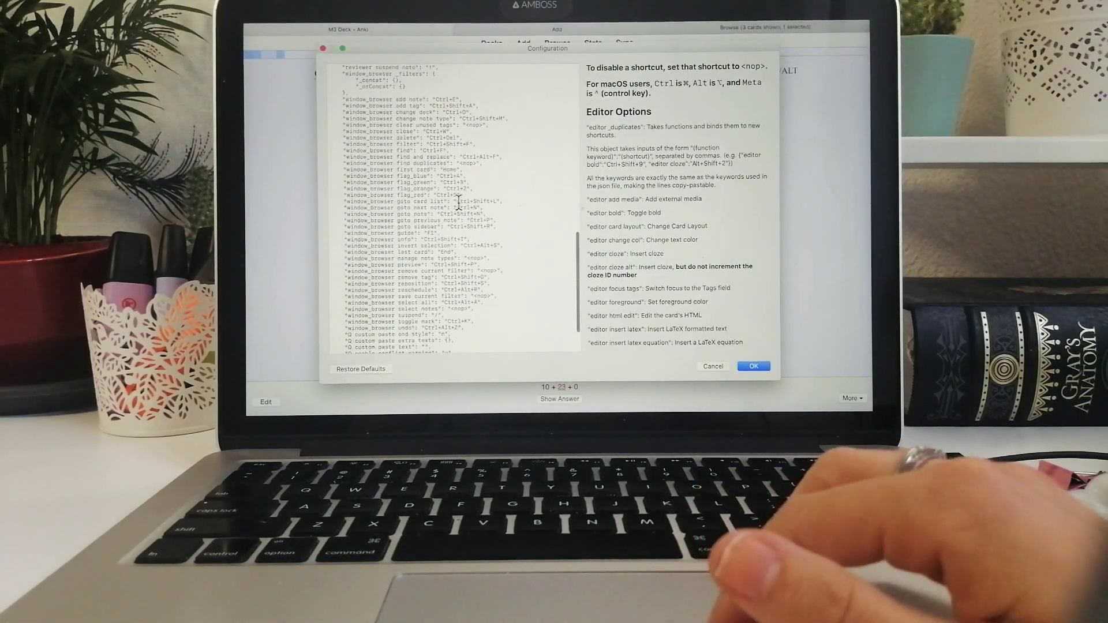
scroll(460, 201, down, 5)
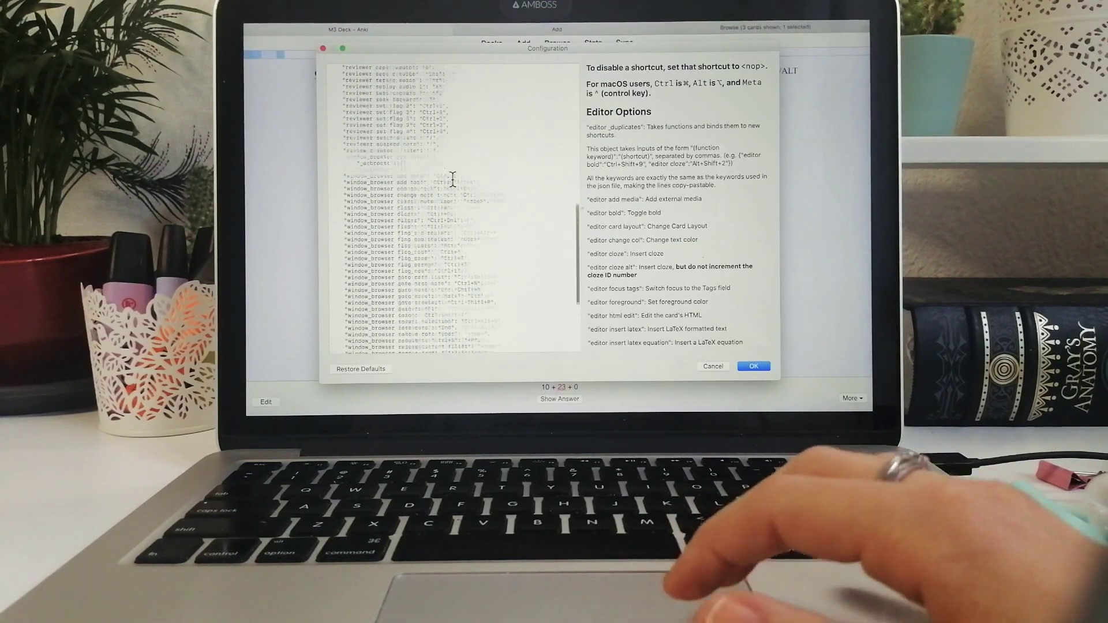
scroll(453, 179, up, 8)
scroll(454, 179, up, 5)
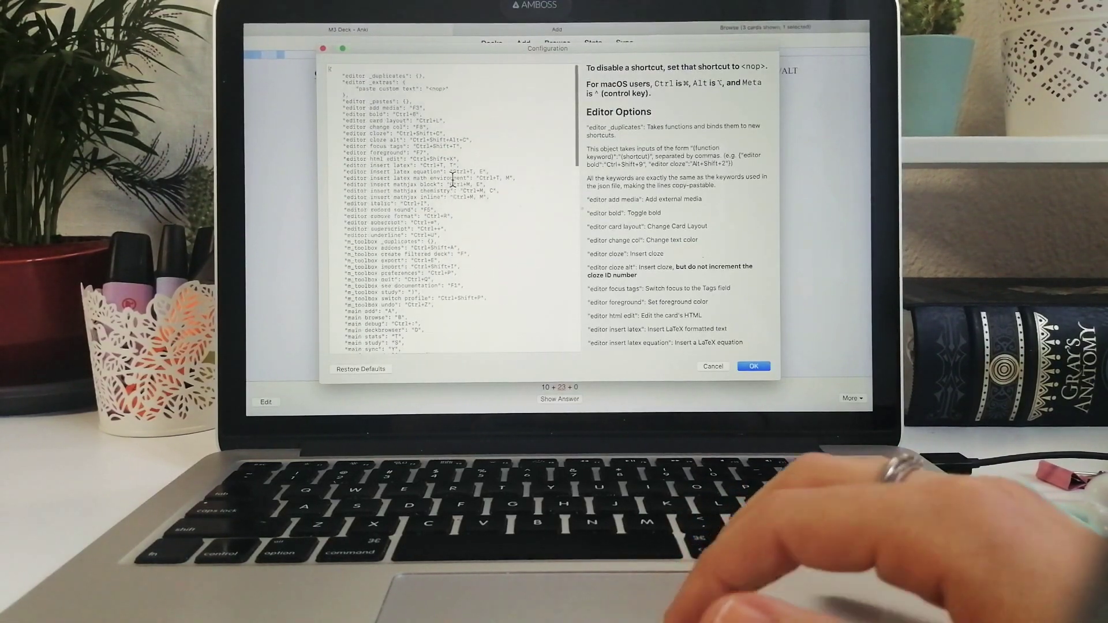
scroll(468, 285, down, 6)
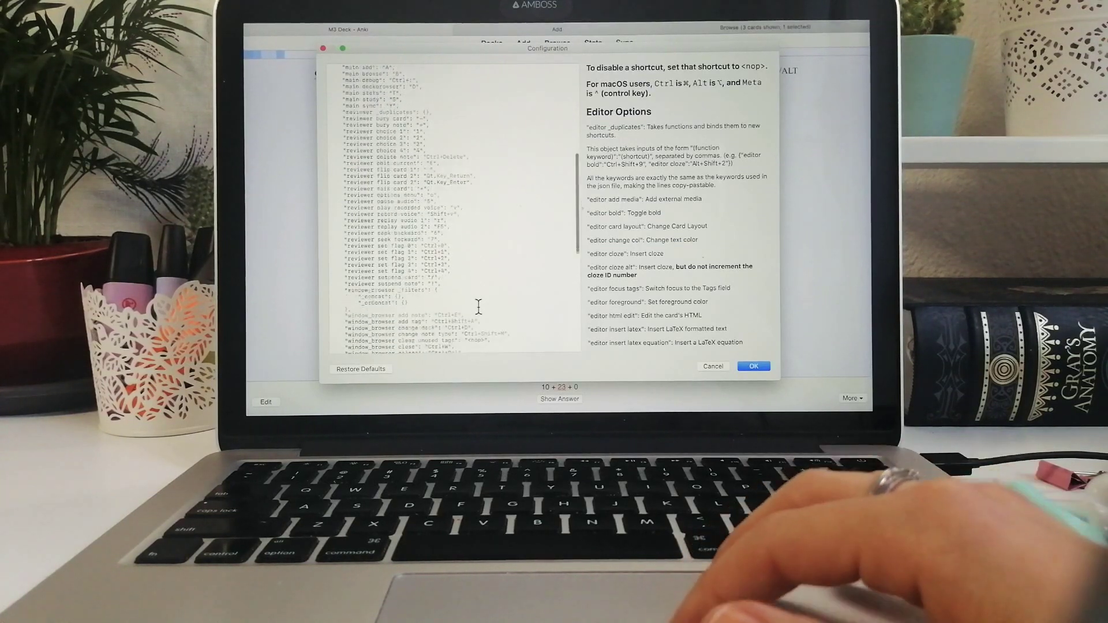
scroll(478, 306, down, 6)
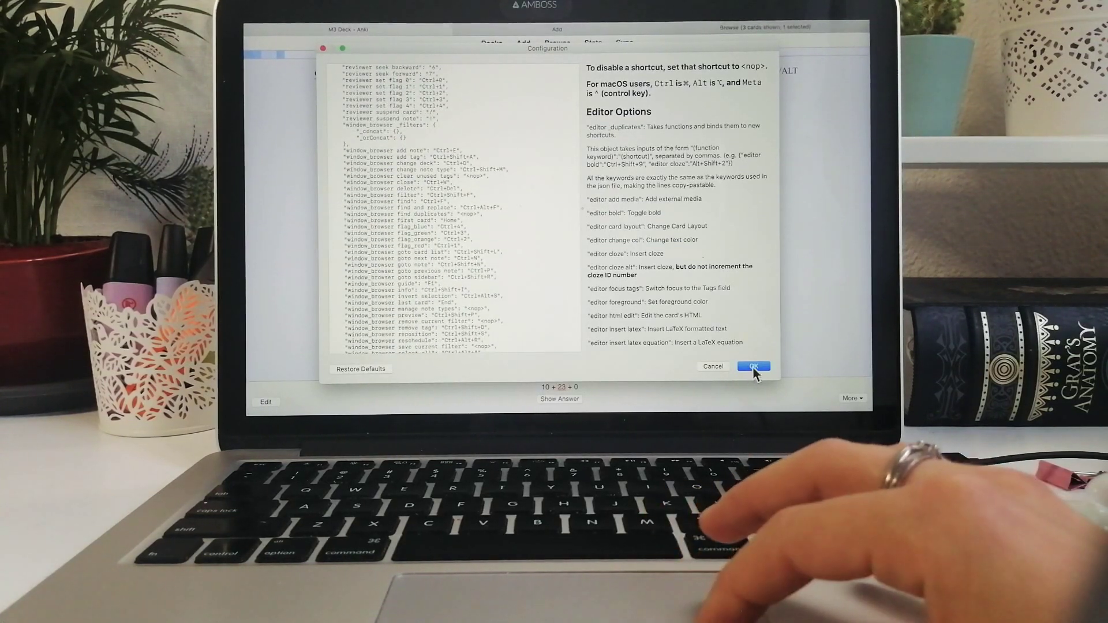
click(757, 369)
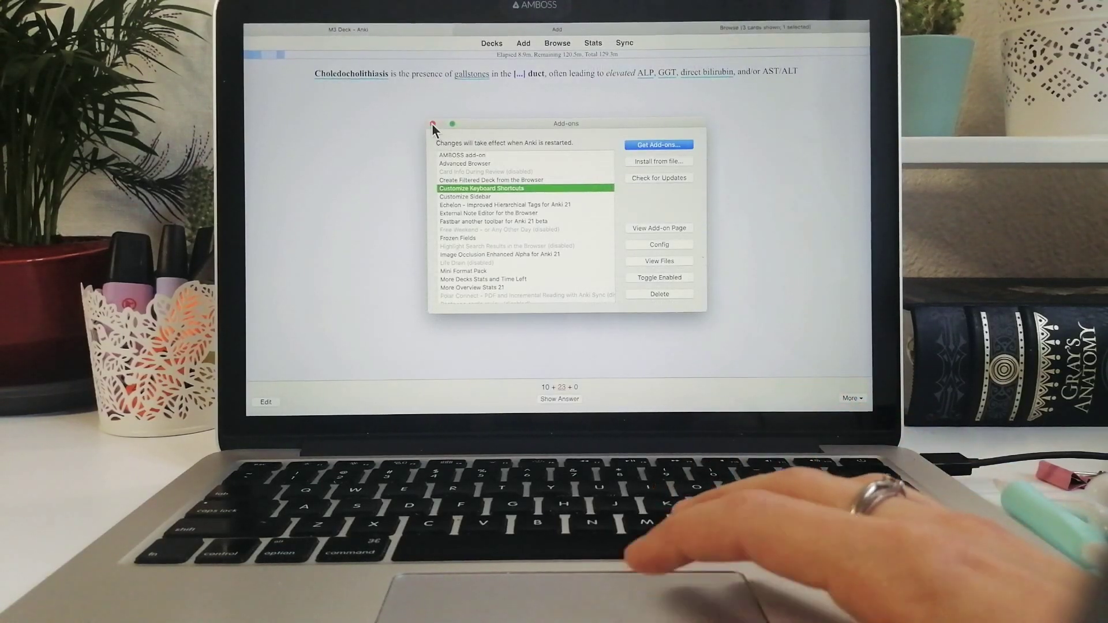
- Close the Add-ons dialog and go back to the Decks overview
click(432, 123)
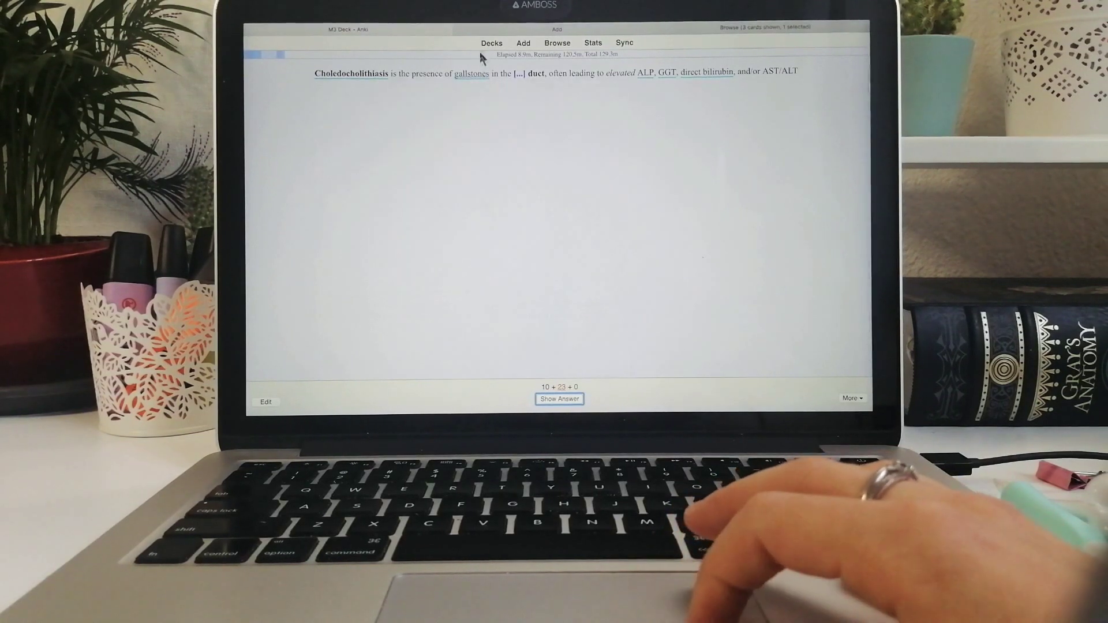
click(492, 43)
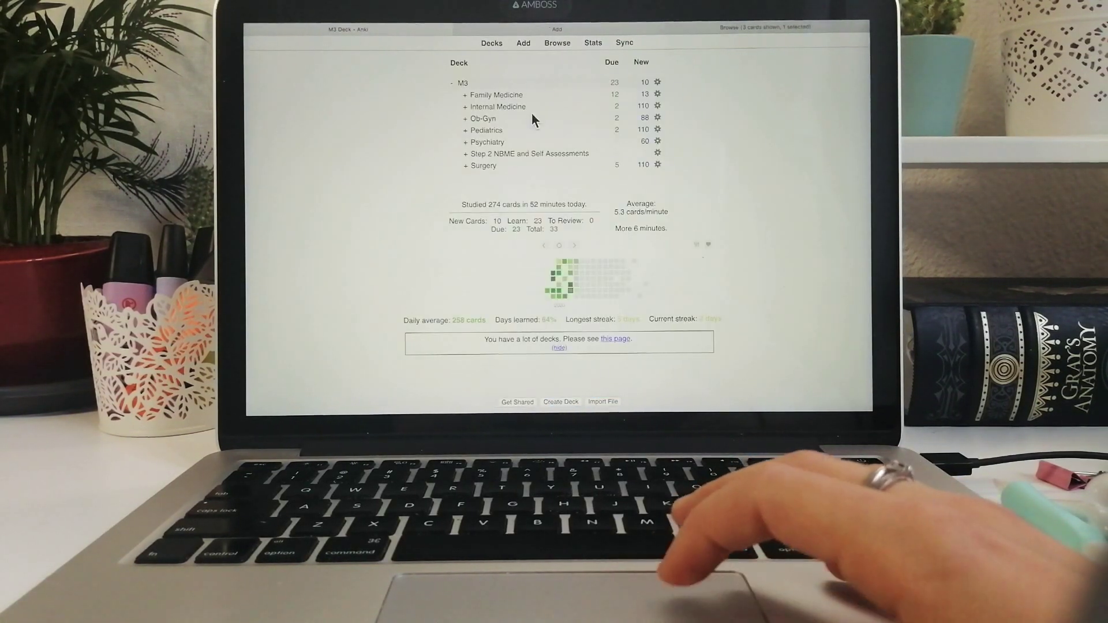